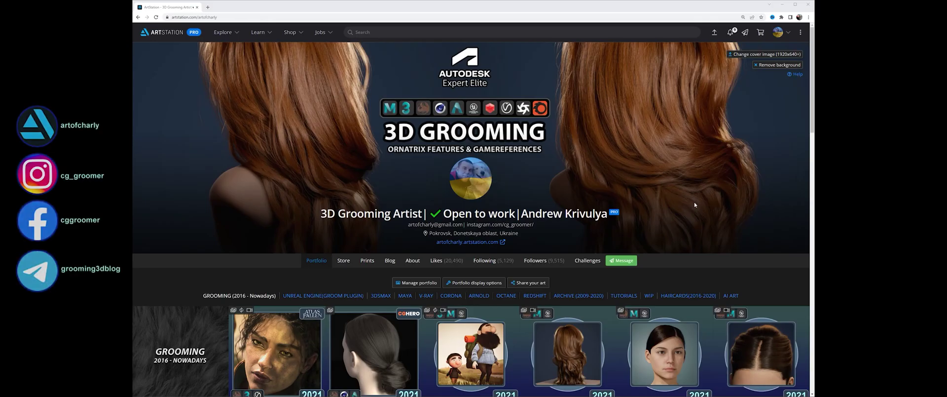
{"action": "scroll", "coordinate": [694, 205], "scroll_direction": "down", "scroll_amount": 3}
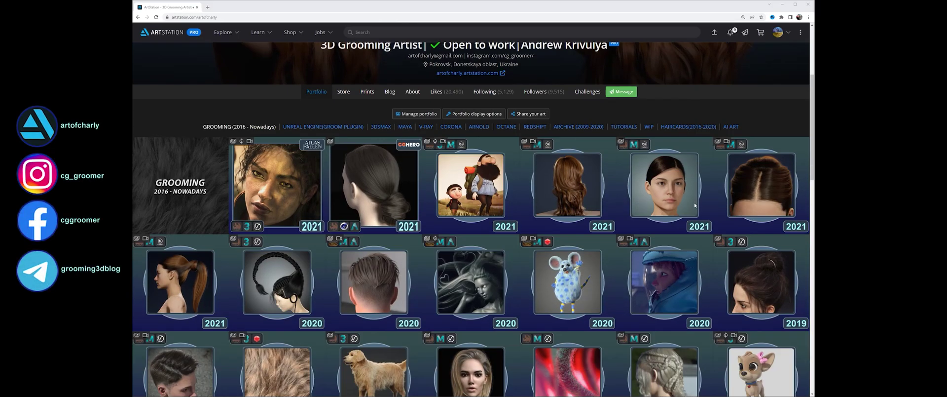
{"action": "scroll", "coordinate": [695, 205], "scroll_direction": "up", "scroll_amount": 3}
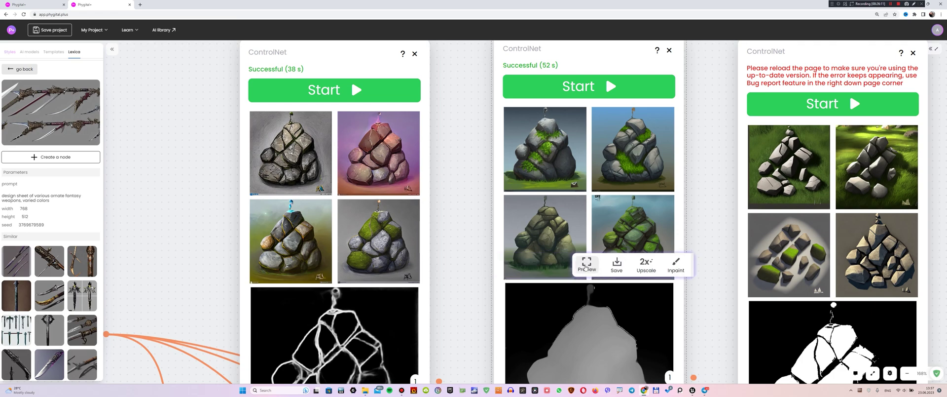
- Examine the ControlNet results for the rock pile and the hooded creature, enlarging individual generated images
{"action": "left_click", "coordinate": [586, 267]}
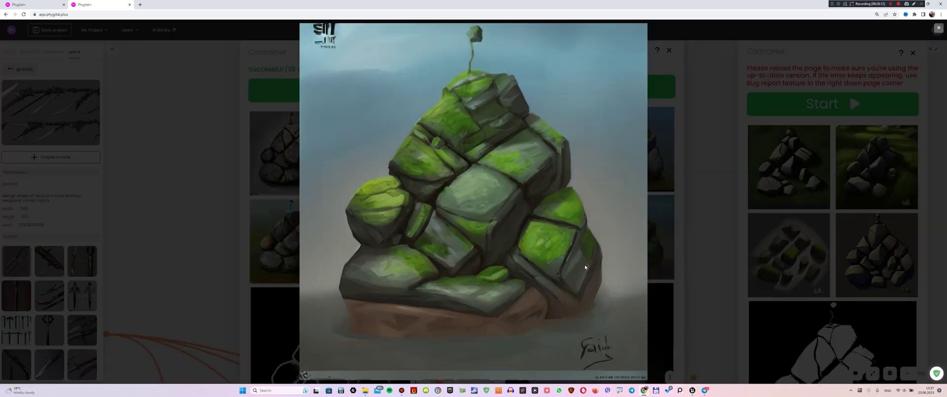
{"action": "left_click", "coordinate": [585, 267]}
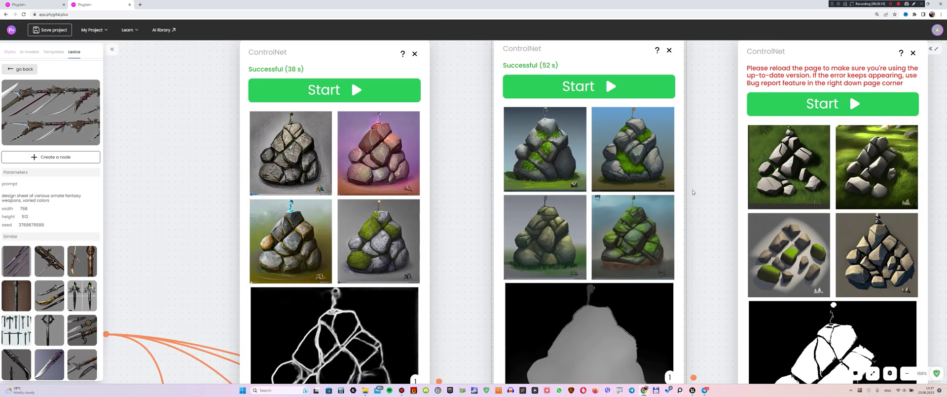
{"action": "left_click_drag", "start_coordinate": [706, 193], "coordinate": [452, 232]}
{"action": "scroll", "coordinate": [575, 131], "scroll_direction": "down", "scroll_amount": 3}
{"action": "left_click", "coordinate": [620, 114]}
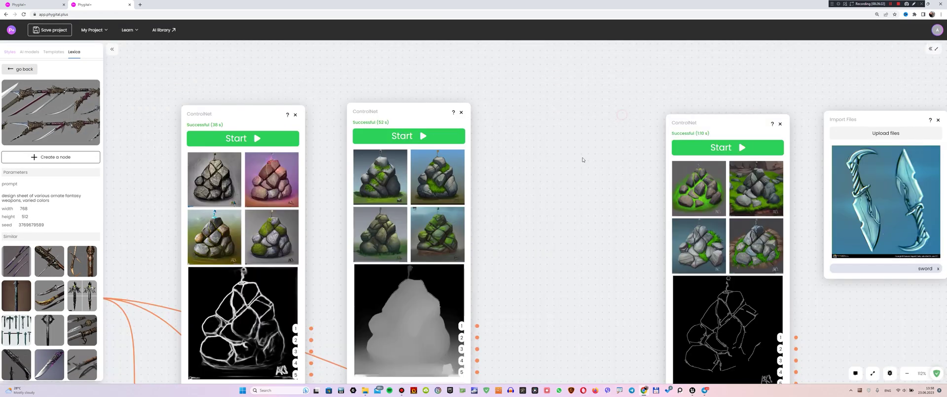
{"action": "scroll", "coordinate": [575, 169], "scroll_direction": "down", "scroll_amount": 3}
{"action": "left_click_drag", "start_coordinate": [365, 205], "coordinate": [450, 167]}
{"action": "left_click_drag", "start_coordinate": [304, 171], "coordinate": [181, 170]}
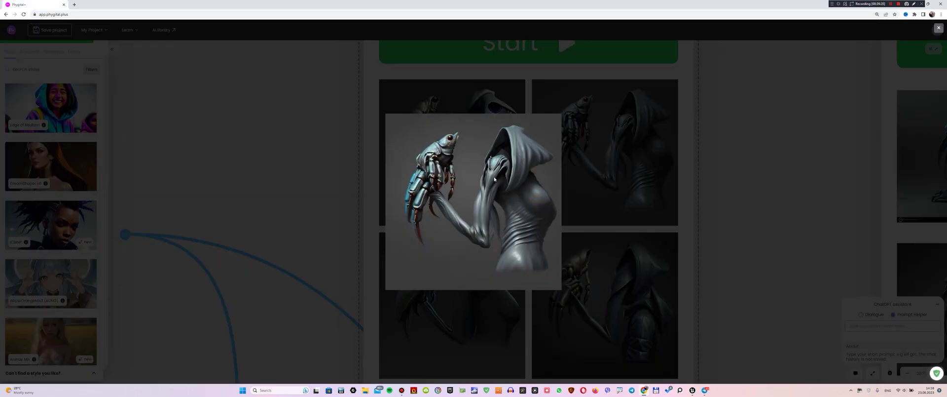
{"action": "left_click", "coordinate": [536, 170]}
{"action": "left_click", "coordinate": [370, 348]}
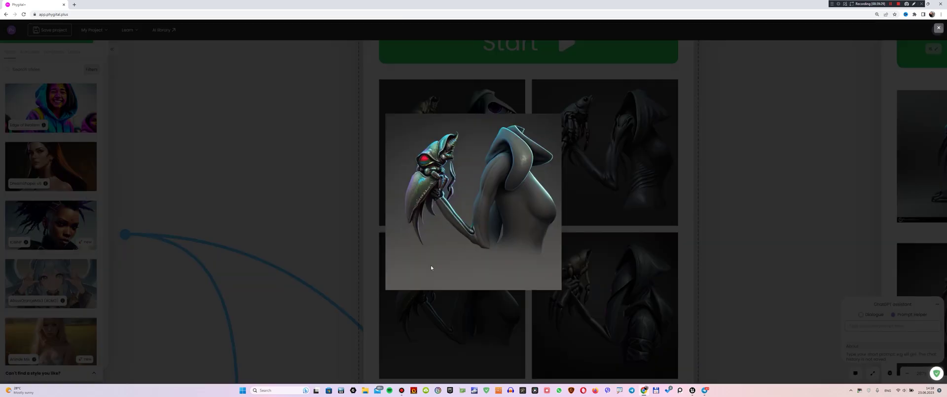
{"action": "left_click", "coordinate": [618, 281]}
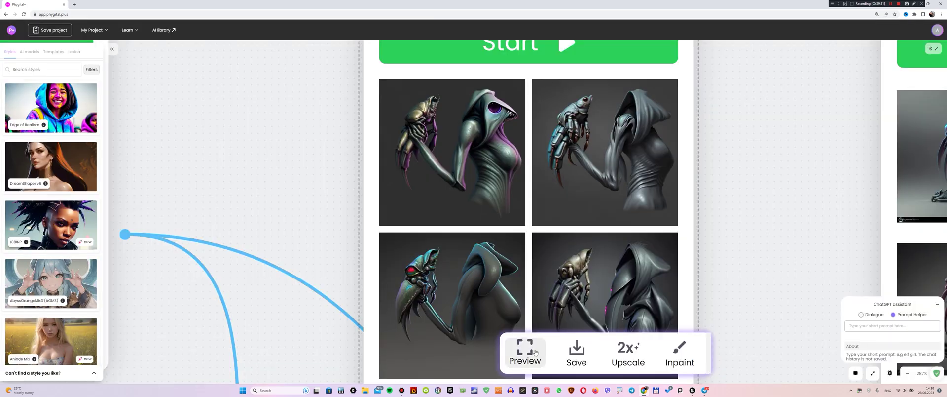
{"action": "left_click", "coordinate": [532, 351]}
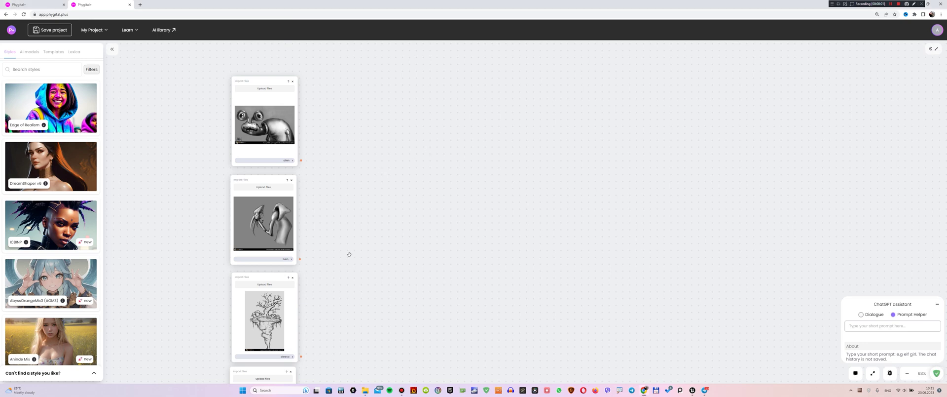
- Review the imported sketches on the canvas, including the alien and the hooded creature
{"action": "left_click_drag", "start_coordinate": [349, 254], "coordinate": [363, 169]}
{"action": "scroll", "coordinate": [337, 175], "scroll_direction": "up", "scroll_amount": 5}
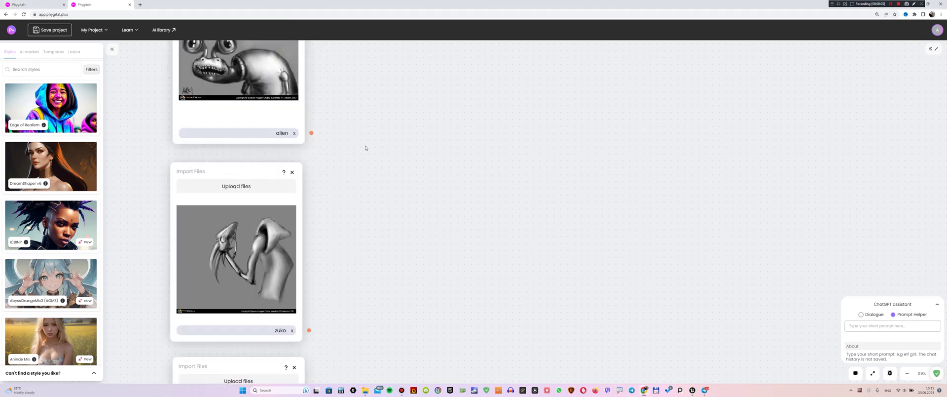
{"action": "mouse_move", "coordinate": [297, 150]}
{"action": "scroll", "coordinate": [260, 157], "scroll_direction": "down", "scroll_amount": 10}
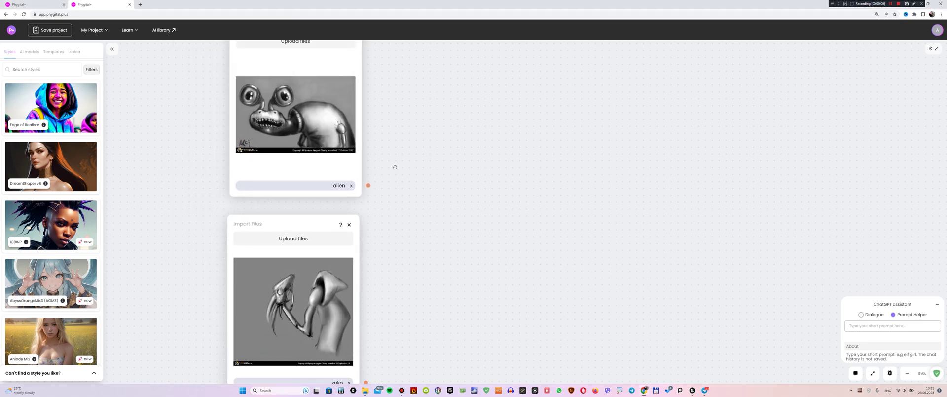
{"action": "scroll", "coordinate": [412, 239], "scroll_direction": "down", "scroll_amount": 10}
{"action": "scroll", "coordinate": [413, 303], "scroll_direction": "up", "scroll_amount": 5}
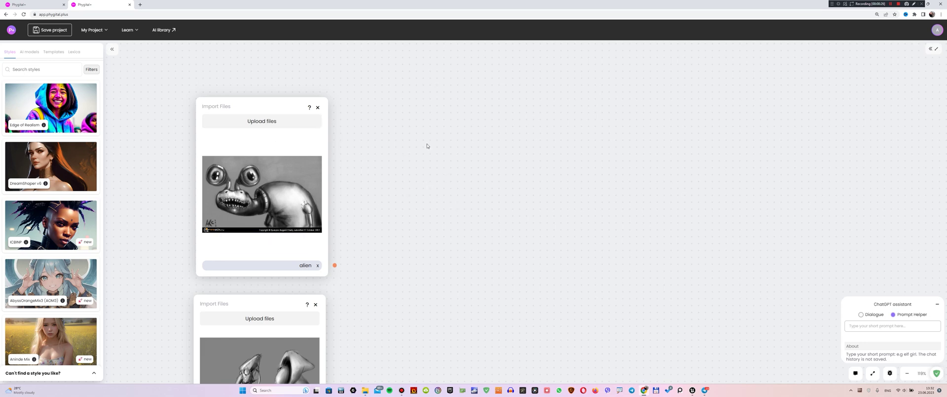
{"action": "left_click_drag", "start_coordinate": [448, 153], "coordinate": [395, 129]}
{"action": "right_click", "coordinate": [398, 124]}
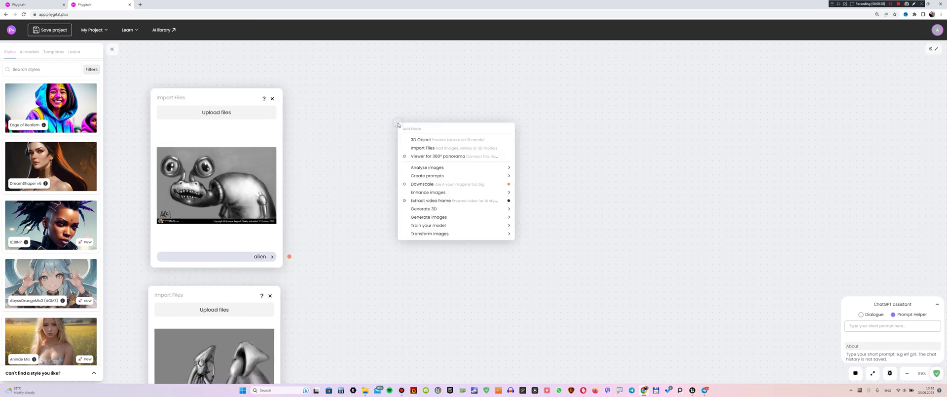
{"action": "left_click", "coordinate": [426, 149]}
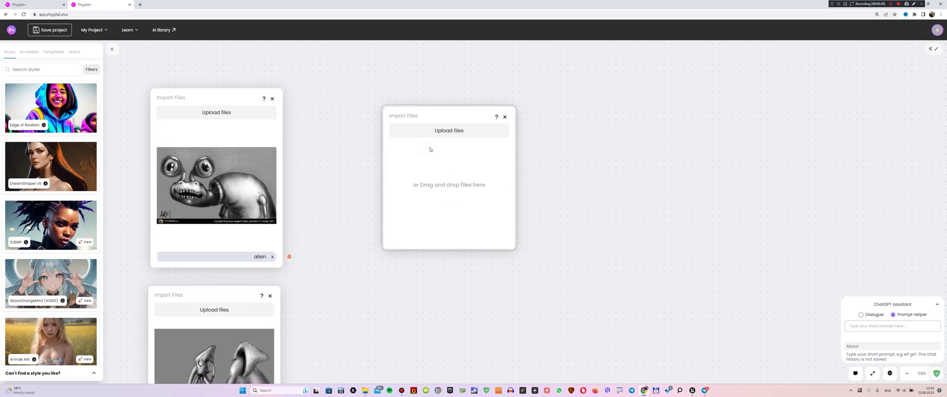
{"action": "left_click", "coordinate": [458, 131]}
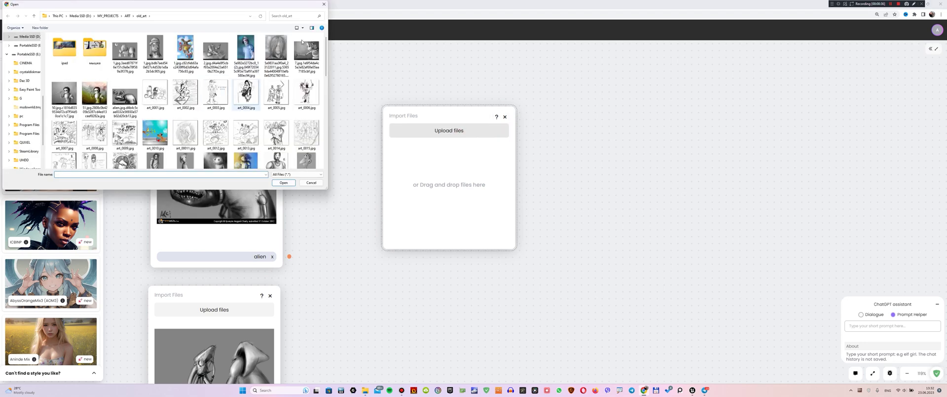
{"action": "left_click", "coordinate": [324, 5]}
{"action": "left_click", "coordinate": [505, 116]}
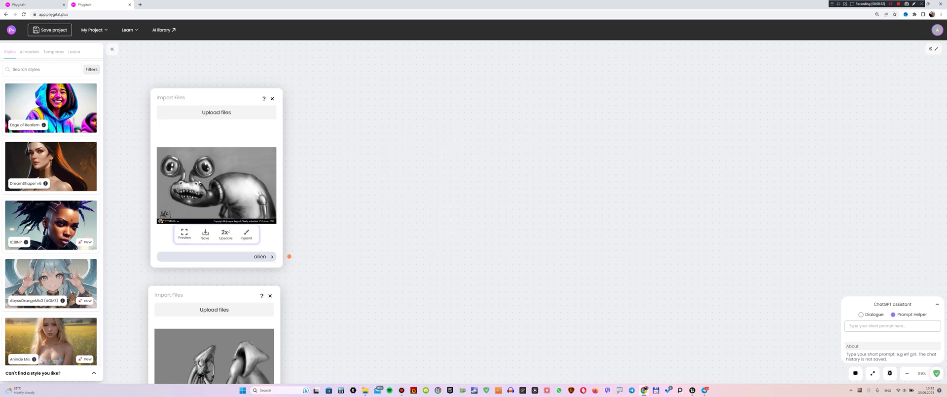
- Search the Lexica library for "cute creature"
{"action": "left_click_drag", "start_coordinate": [354, 176], "coordinate": [403, 179]}
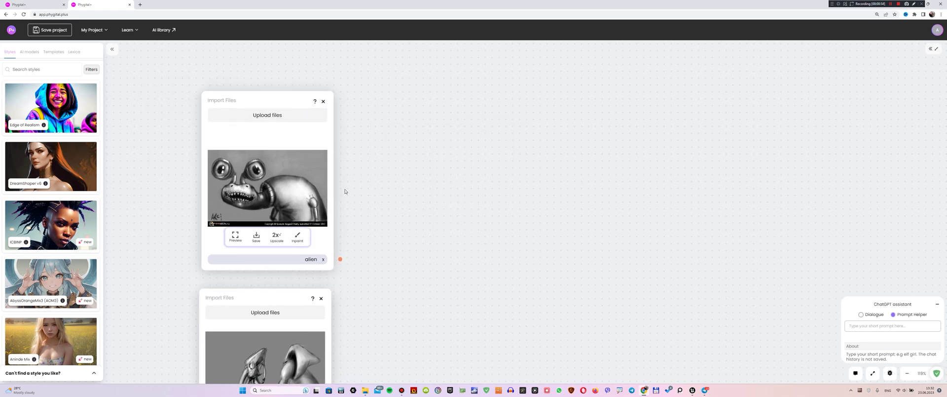
{"action": "left_click_drag", "start_coordinate": [345, 191], "coordinate": [331, 202]}
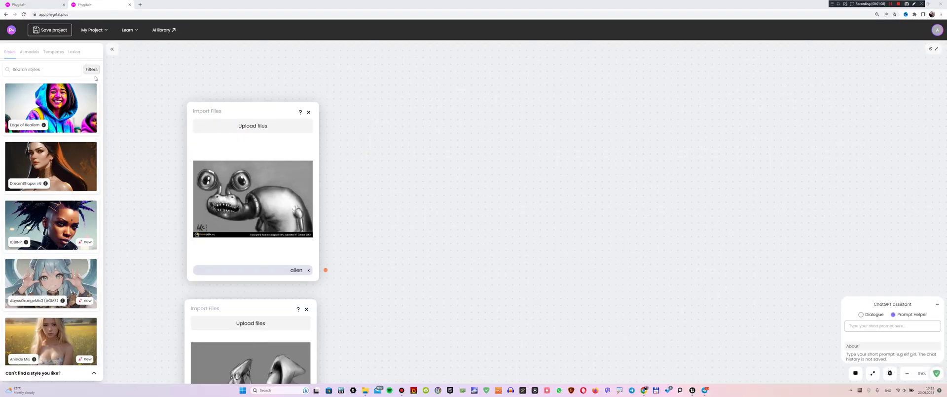
{"action": "left_click", "coordinate": [75, 52]}
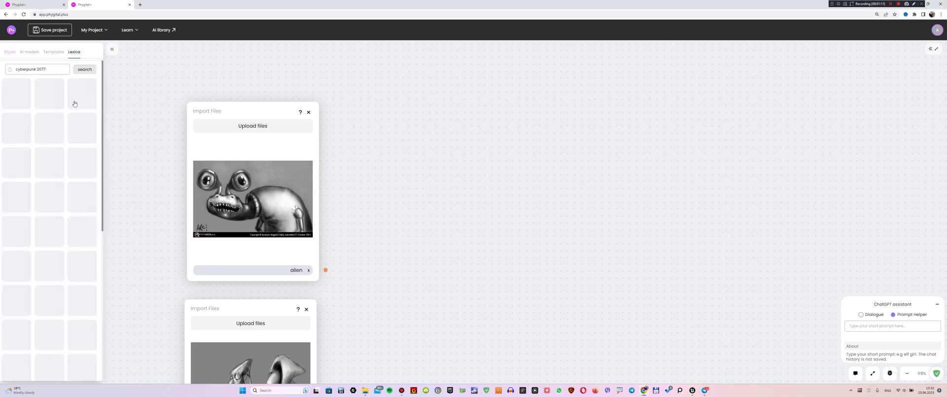
{"action": "left_click_drag", "start_coordinate": [46, 69], "coordinate": [1, 68]}
{"action": "type", "text": "cute creature"}
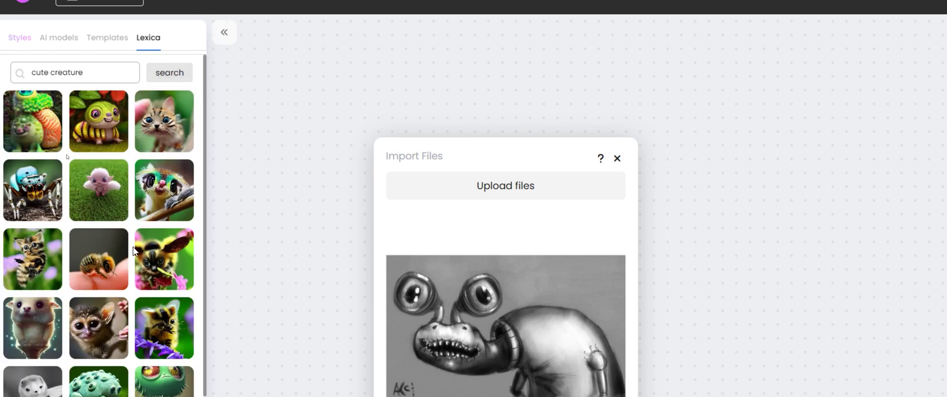
- Open the details of the fluffy antlered forest creature near the end of the Lexica results
{"action": "scroll", "coordinate": [136, 249], "scroll_direction": "down", "scroll_amount": 10}
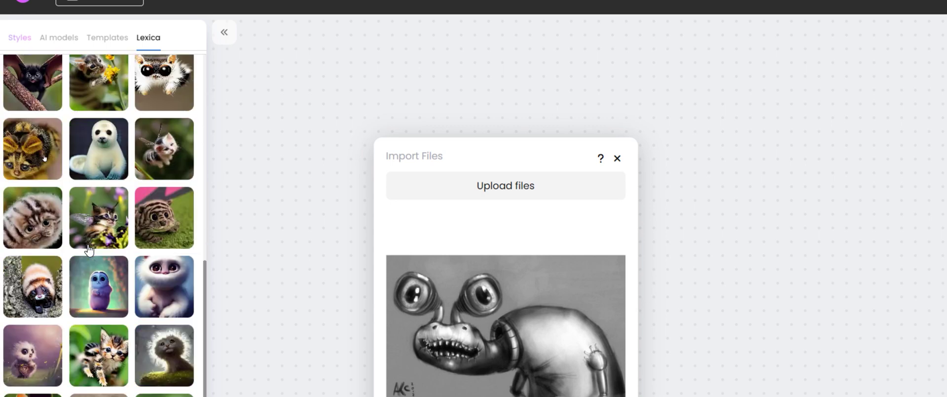
{"action": "scroll", "coordinate": [88, 245], "scroll_direction": "down", "scroll_amount": 2}
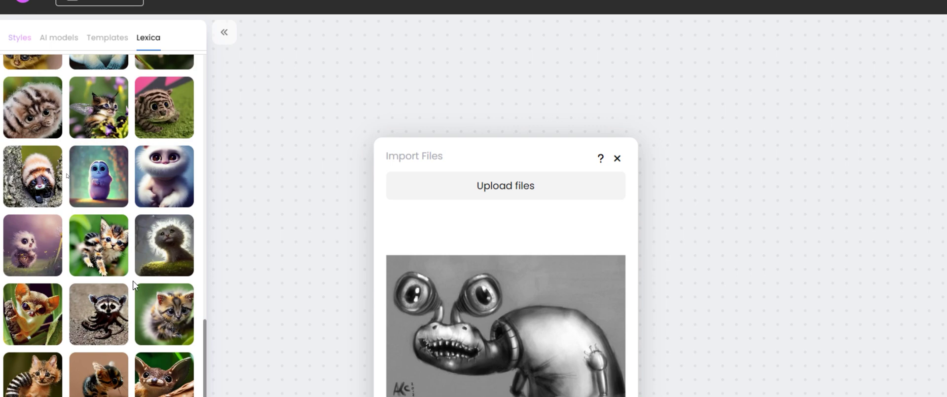
{"action": "scroll", "coordinate": [126, 278], "scroll_direction": "down", "scroll_amount": 1}
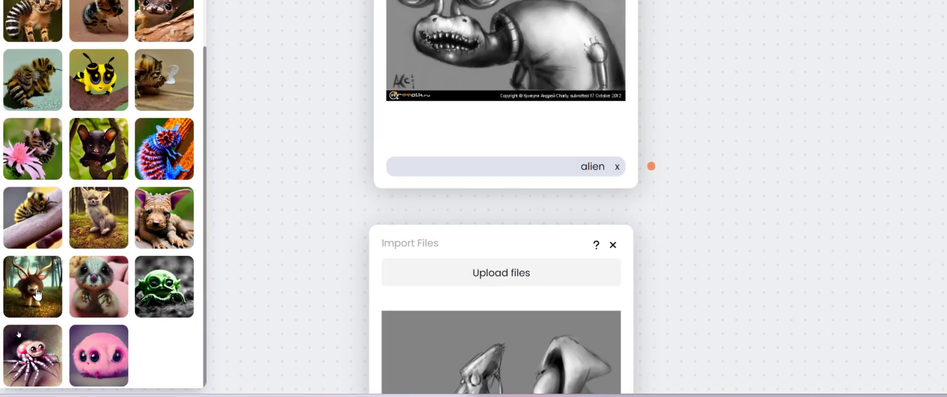
{"action": "left_click", "coordinate": [36, 295]}
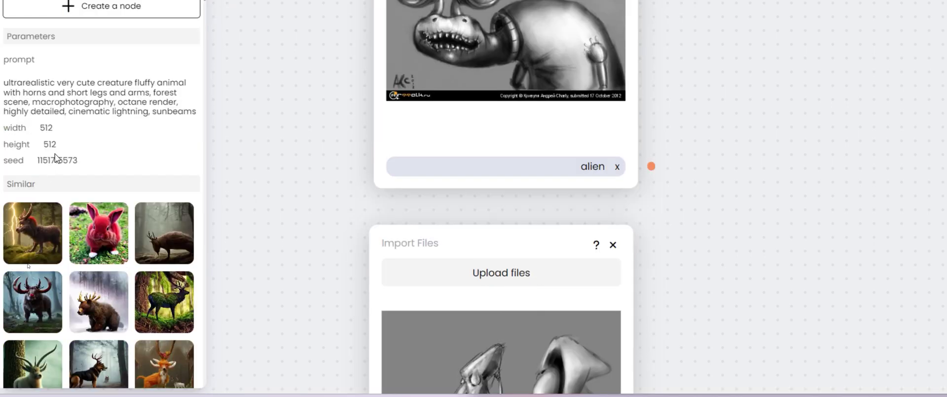
- Open the similar image of a red-faced horned creature in a green forest and copy its full prompt text
{"action": "scroll", "coordinate": [55, 158], "scroll_direction": "down", "scroll_amount": 2}
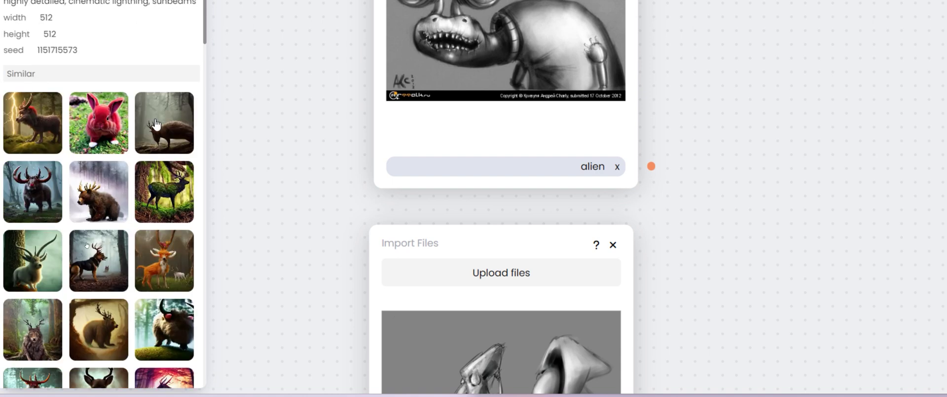
{"action": "scroll", "coordinate": [148, 320], "scroll_direction": "down", "scroll_amount": 2}
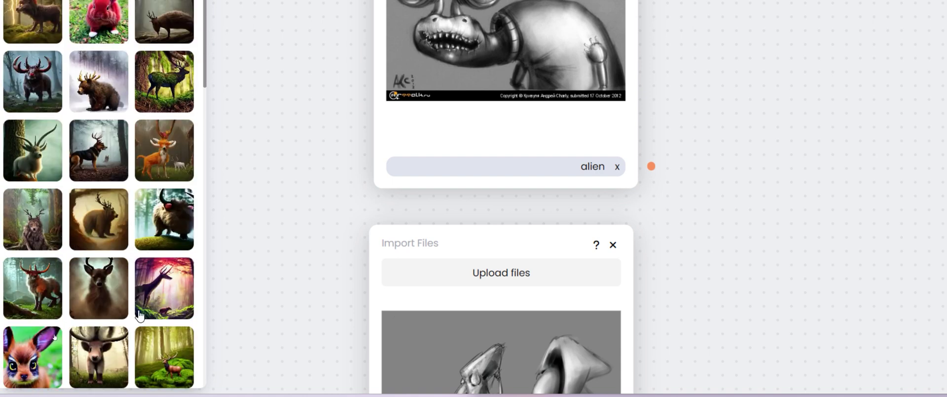
{"action": "left_click", "coordinate": [29, 294]}
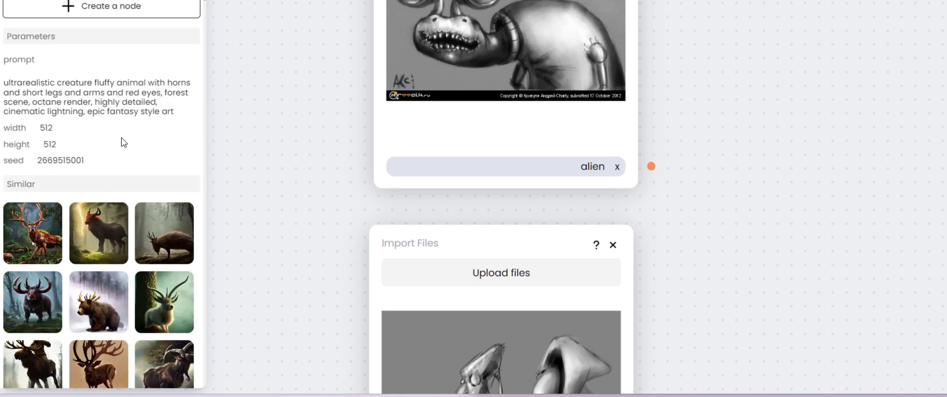
{"action": "left_click_drag", "start_coordinate": [5, 101], "coordinate": [184, 134]}
{"action": "key", "text": "ctrl+c"}
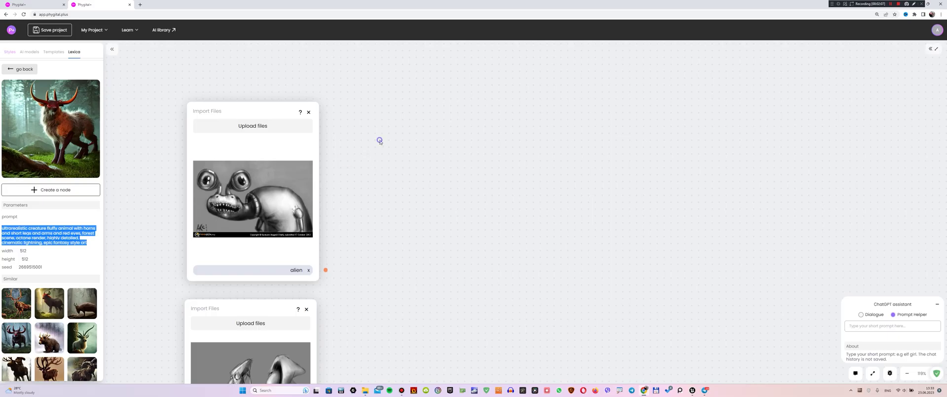
- Add a ControlNet Stable Diffusion node to the canvas and place it beside the alien import node
{"action": "right_click", "coordinate": [380, 139]}
{"action": "mouse_move", "coordinate": [494, 251]}
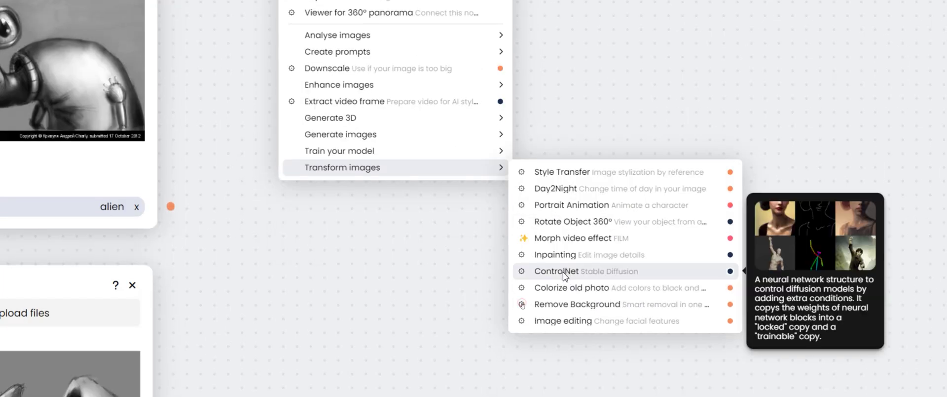
{"action": "left_click", "coordinate": [565, 275]}
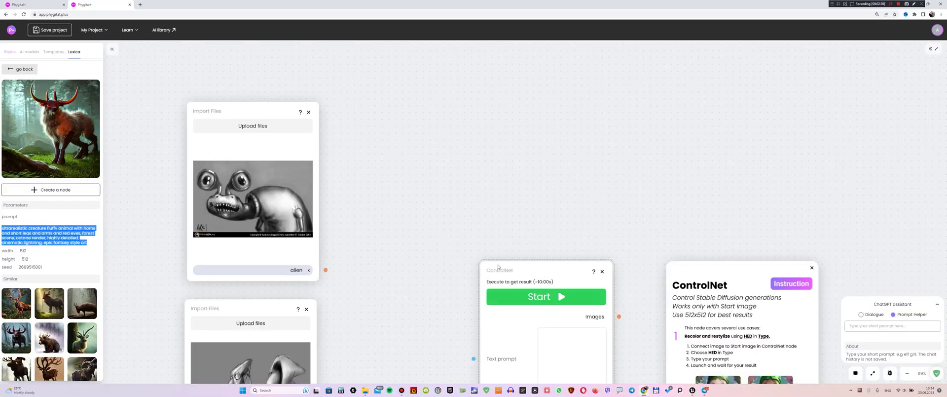
{"action": "left_click_drag", "start_coordinate": [523, 271], "coordinate": [457, 115]}
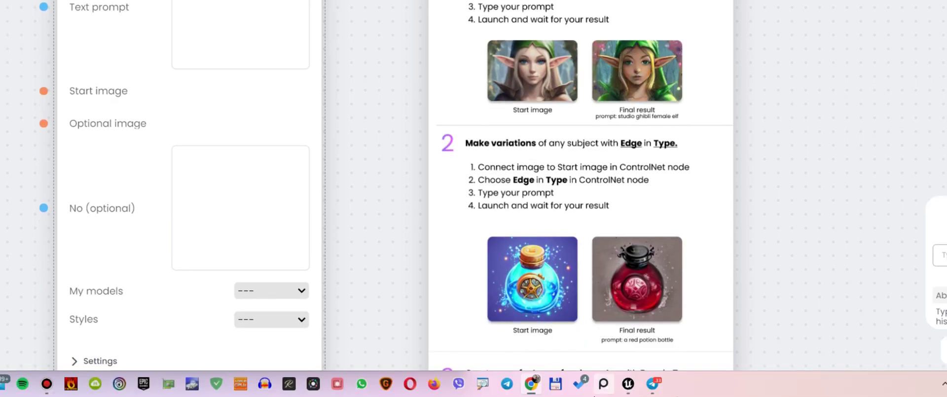
- Read through the use cases on the ControlNet instruction card and close the card
{"action": "scroll", "coordinate": [584, 227], "scroll_direction": "down", "scroll_amount": 5}
{"action": "scroll", "coordinate": [581, 222], "scroll_direction": "down", "scroll_amount": 10}
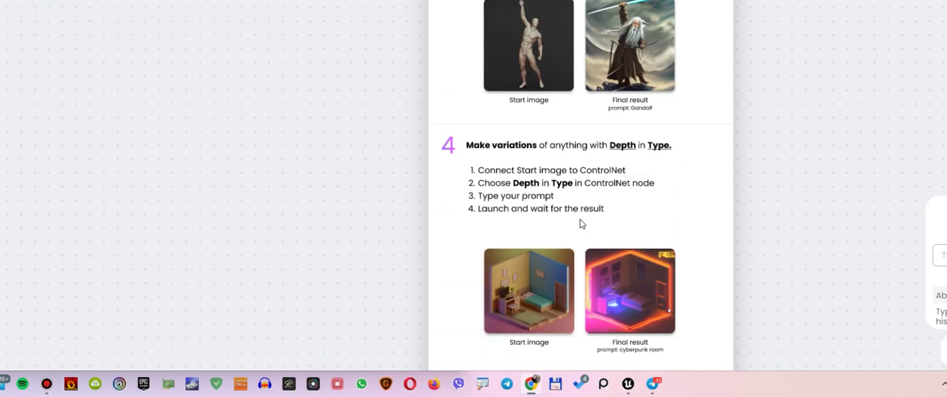
{"action": "scroll", "coordinate": [580, 223], "scroll_direction": "up", "scroll_amount": 14}
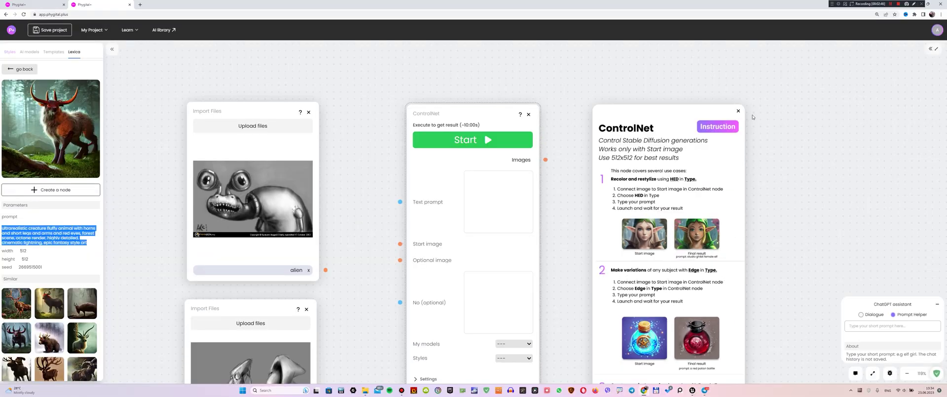
{"action": "left_click", "coordinate": [738, 110]}
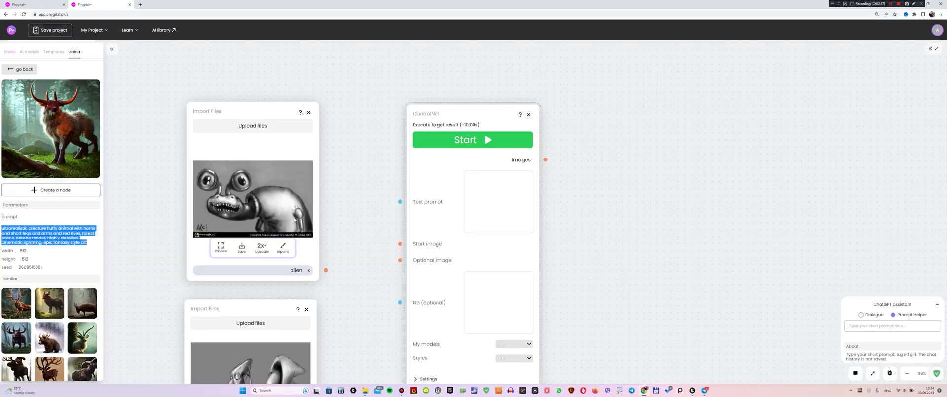
- Connect the alien image to the ControlNet node's Start image input and paste the copied creature prompt as its text prompt
{"action": "scroll", "coordinate": [361, 219], "scroll_direction": "down", "scroll_amount": 1}
{"action": "mouse_move", "coordinate": [361, 219]}
{"action": "left_mouse_down"}
{"action": "mouse_move", "coordinate": [383, 194]}
{"action": "mouse_move", "coordinate": [370, 215]}
{"action": "left_mouse_up"}
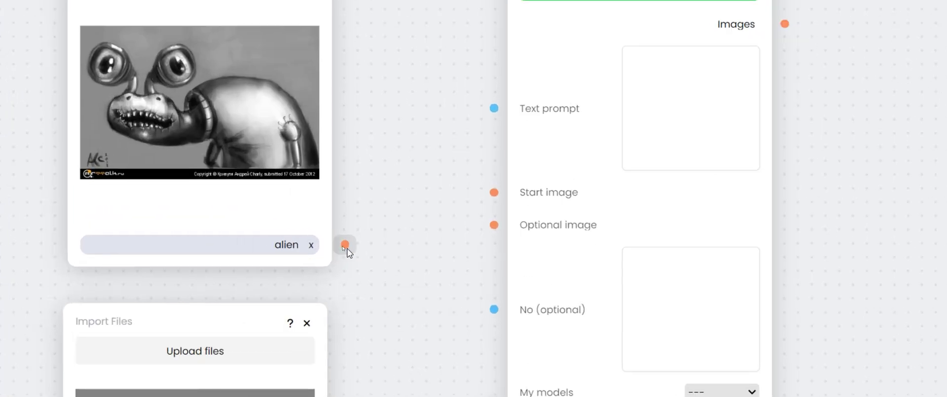
{"action": "mouse_move", "coordinate": [345, 244]}
{"action": "left_mouse_down"}
{"action": "mouse_move", "coordinate": [461, 194]}
{"action": "mouse_move", "coordinate": [499, 194]}
{"action": "left_mouse_up"}
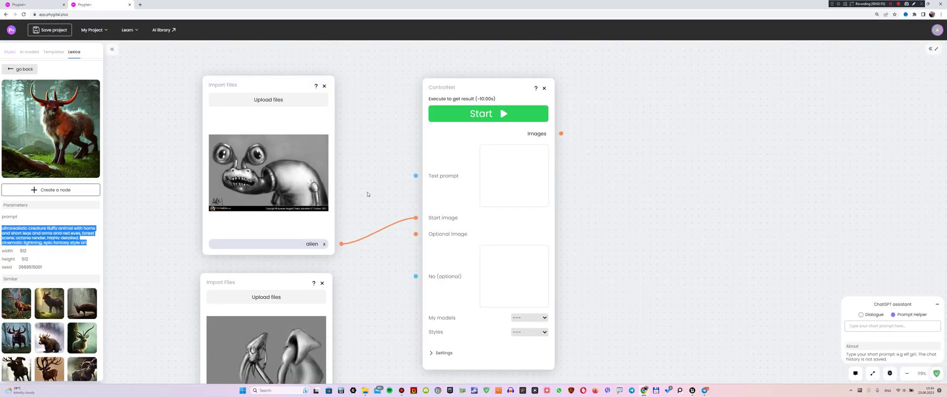
{"action": "left_click_drag", "start_coordinate": [398, 144], "coordinate": [331, 132]}
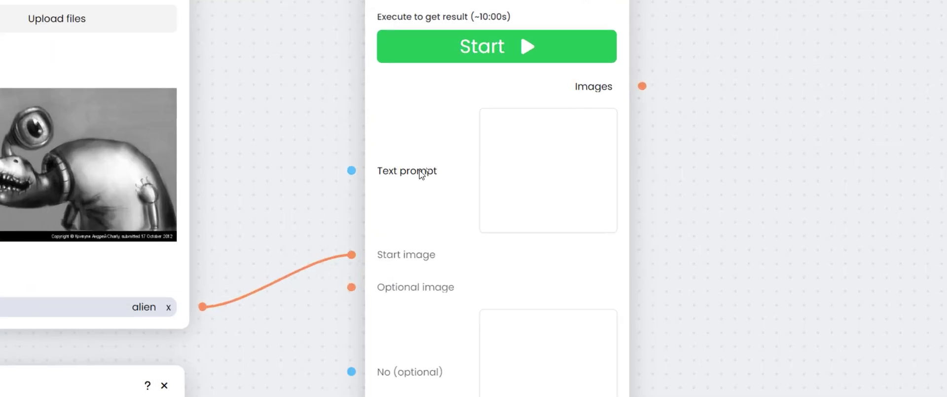
{"action": "left_click", "coordinate": [532, 141]}
{"action": "key", "text": "ctrl+v"}
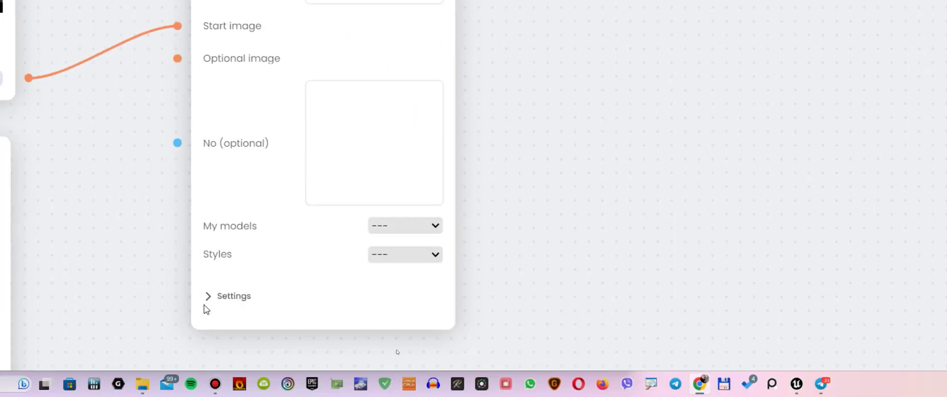
- Expand the ControlNet node's settings and choose HED as the Type
{"action": "left_click", "coordinate": [206, 298]}
{"action": "scroll", "coordinate": [317, 258], "scroll_direction": "down", "scroll_amount": 5}
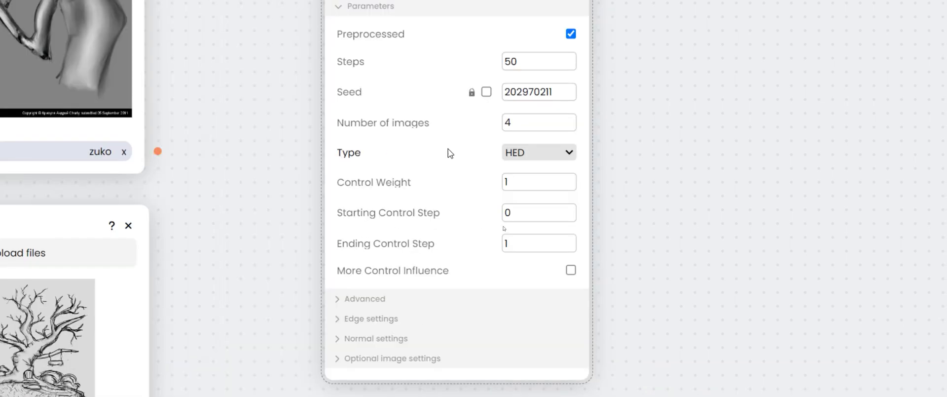
{"action": "left_click", "coordinate": [553, 156]}
{"action": "left_click", "coordinate": [542, 186]}
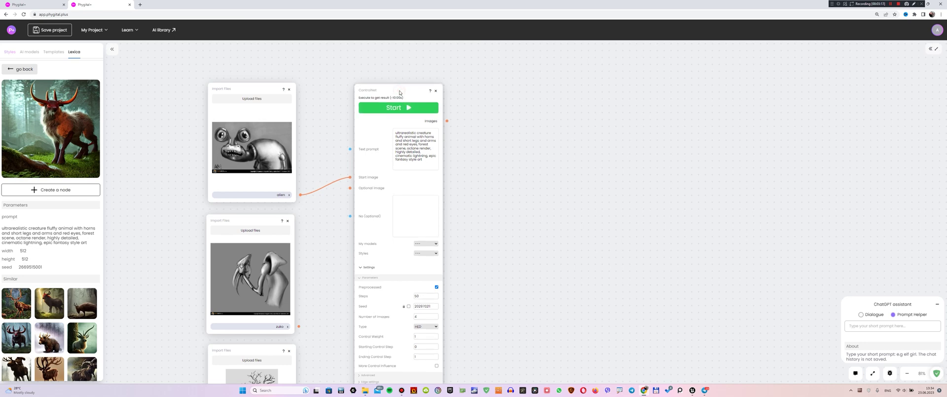
- Paste a copy of the ControlNet node beside the first and connect the alien image to its Start image
{"action": "key", "text": "ctrl+v"}
{"action": "left_click_drag", "start_coordinate": [393, 85], "coordinate": [519, 95]}
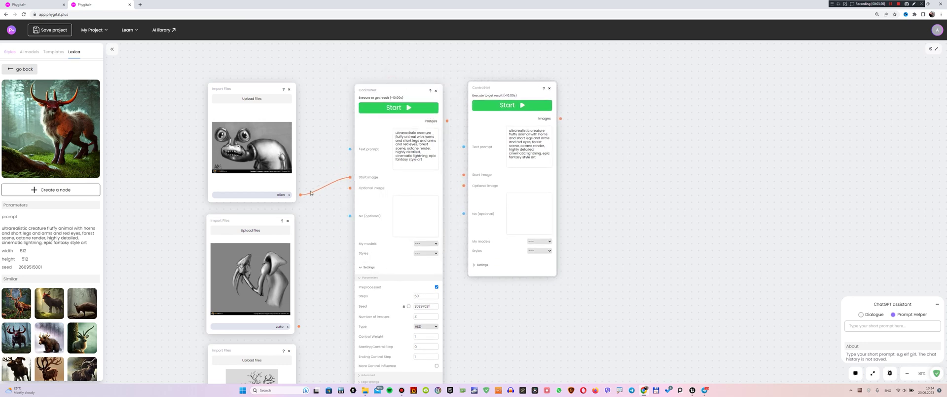
{"action": "left_click_drag", "start_coordinate": [300, 196], "coordinate": [463, 176]}
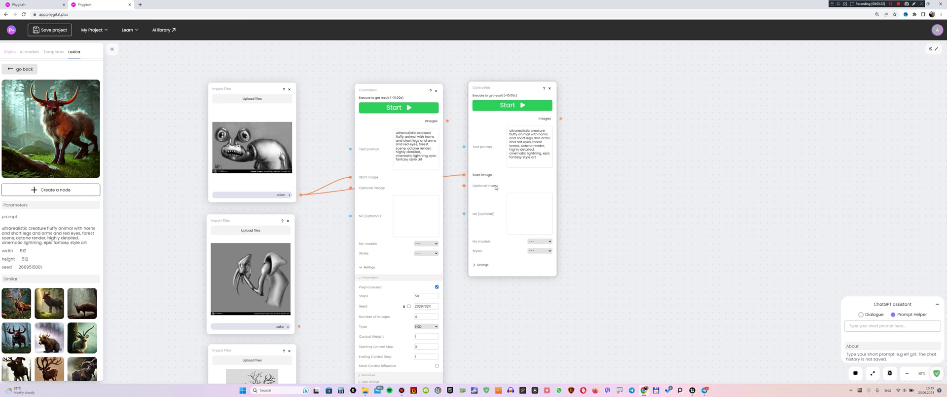
- Expand the second ControlNet node's settings and set its Type to Depth
{"action": "scroll", "coordinate": [461, 256], "scroll_direction": "down", "scroll_amount": 1}
{"action": "left_click", "coordinate": [469, 240]}
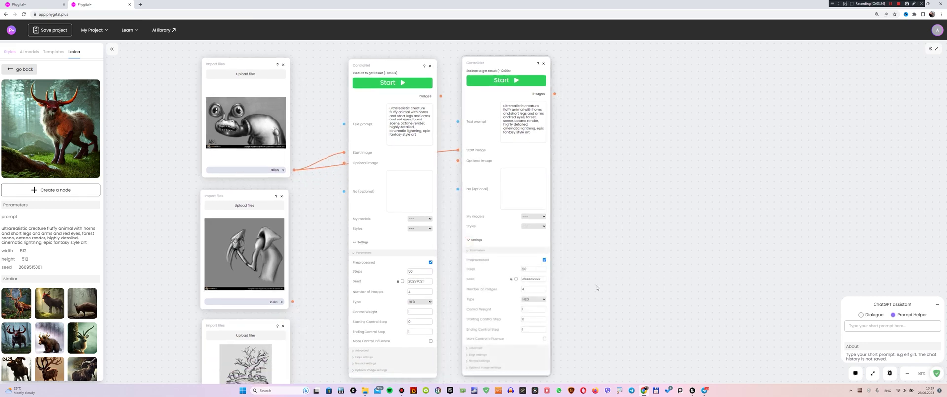
{"action": "scroll", "coordinate": [537, 250], "scroll_direction": "down", "scroll_amount": 2}
{"action": "left_click", "coordinate": [523, 243]}
{"action": "left_click", "coordinate": [524, 268]}
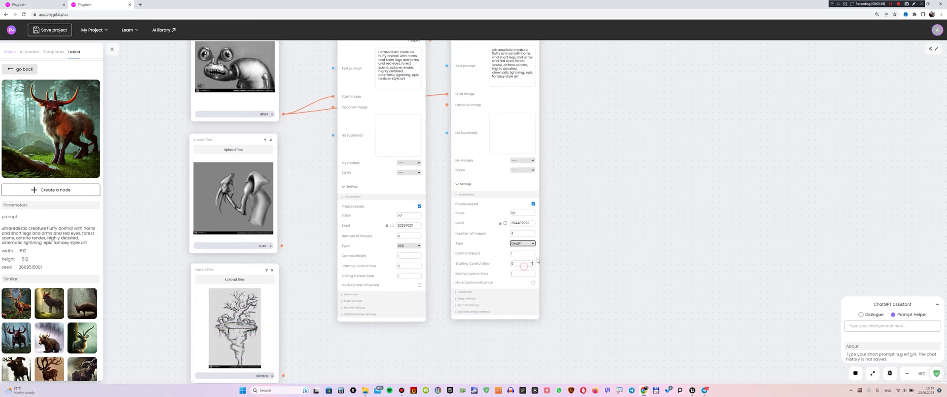
- Duplicate the Depth ControlNet node, place the copy beside it, and feed the alien image into its Start image
{"action": "scroll", "coordinate": [560, 257], "scroll_direction": "up", "scroll_amount": 2}
{"action": "key", "text": "ctrl+c"}
{"action": "key", "text": "ctrl+v"}
{"action": "left_click_drag", "start_coordinate": [447, 50], "coordinate": [581, 66]}
{"action": "left_click_drag", "start_coordinate": [254, 170], "coordinate": [537, 151]}
- Expand the third ControlNet node's settings and set its Type to Scribble
{"action": "scroll", "coordinate": [538, 151], "scroll_direction": "down", "scroll_amount": 2}
{"action": "left_click", "coordinate": [533, 199]}
{"action": "left_click", "coordinate": [590, 258]}
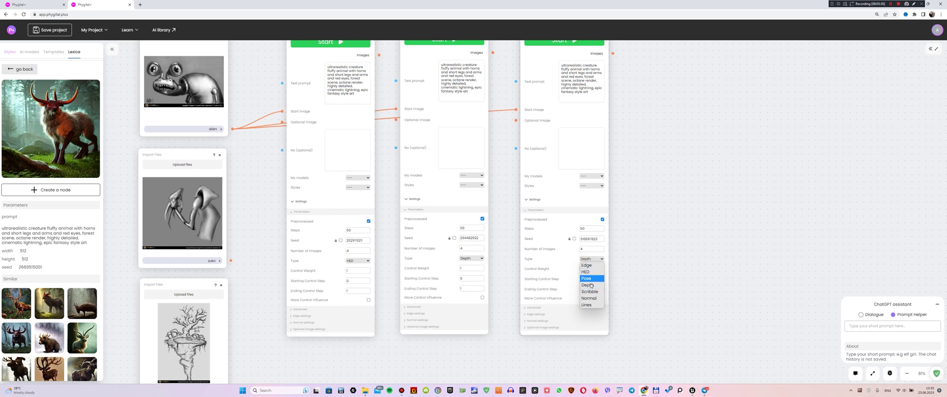
{"action": "left_click", "coordinate": [594, 294]}
- Paste a fourth ControlNet node beside the Scribble one and link the alien image to its Start image
{"action": "left_click_drag", "start_coordinate": [626, 241], "coordinate": [542, 296]}
{"action": "key", "text": "ctrl+v"}
{"action": "left_click_drag", "start_coordinate": [467, 83], "coordinate": [614, 98]}
{"action": "left_click_drag", "start_coordinate": [148, 184], "coordinate": [564, 165]}
- Expand the fourth ControlNet node's settings and set its Type to Edge
{"action": "left_click", "coordinate": [576, 255]}
{"action": "left_click_drag", "start_coordinate": [686, 296], "coordinate": [661, 213]}
{"action": "left_click", "coordinate": [614, 231]}
{"action": "left_click", "coordinate": [612, 237]}
{"action": "left_click_drag", "start_coordinate": [522, 213], "coordinate": [633, 229]}
- Collapse the settings of all four ControlNet nodes
{"action": "left_click", "coordinate": [294, 191]}
{"action": "left_click_drag", "start_coordinate": [353, 232], "coordinate": [334, 242]}
{"action": "left_click", "coordinate": [390, 197]}
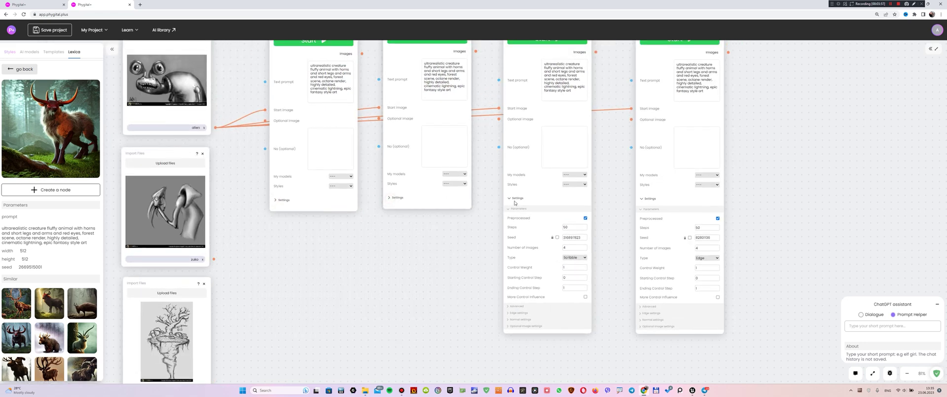
{"action": "left_click", "coordinate": [511, 198]}
{"action": "left_click", "coordinate": [640, 199]}
{"action": "scroll", "coordinate": [423, 287], "scroll_direction": "left", "scroll_amount": 3}
{"action": "scroll", "coordinate": [423, 287], "scroll_direction": "up", "scroll_amount": 1}
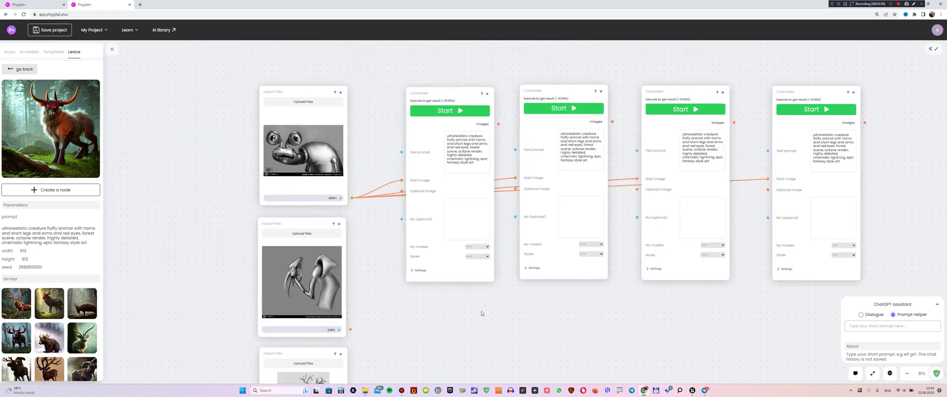
- Move the zuko import node to the far side of the four ControlNet nodes, in line with them
{"action": "scroll", "coordinate": [376, 256], "scroll_direction": "down", "scroll_amount": 1}
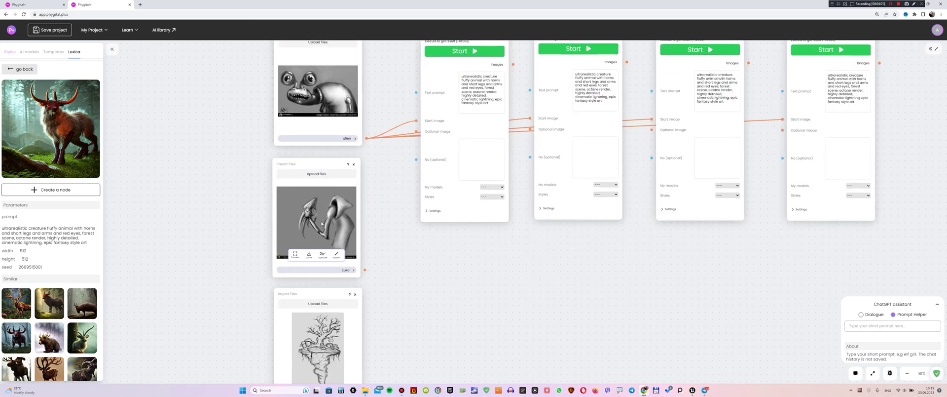
{"action": "scroll", "coordinate": [321, 223], "scroll_direction": "up", "scroll_amount": 5}
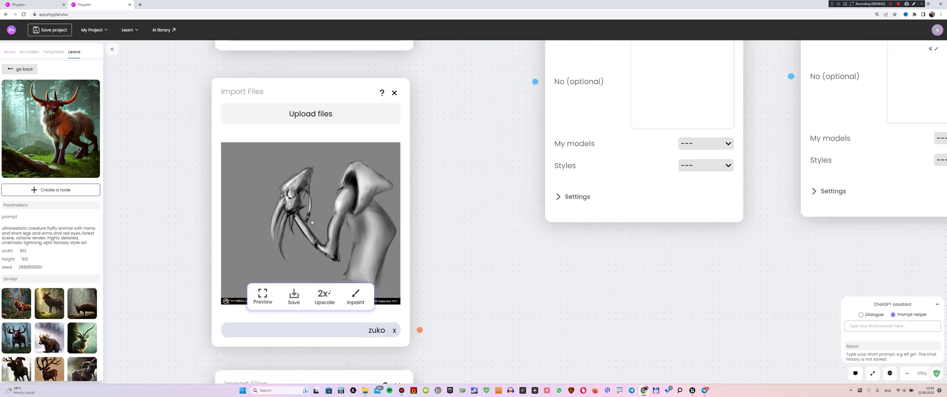
{"action": "scroll", "coordinate": [311, 222], "scroll_direction": "down", "scroll_amount": 9}
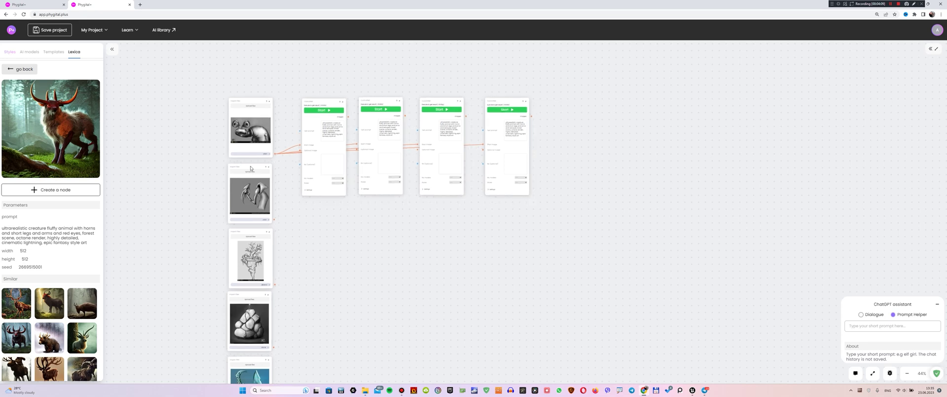
{"action": "left_click_drag", "start_coordinate": [250, 168], "coordinate": [574, 100]}
{"action": "left_click_drag", "start_coordinate": [640, 176], "coordinate": [500, 203]}
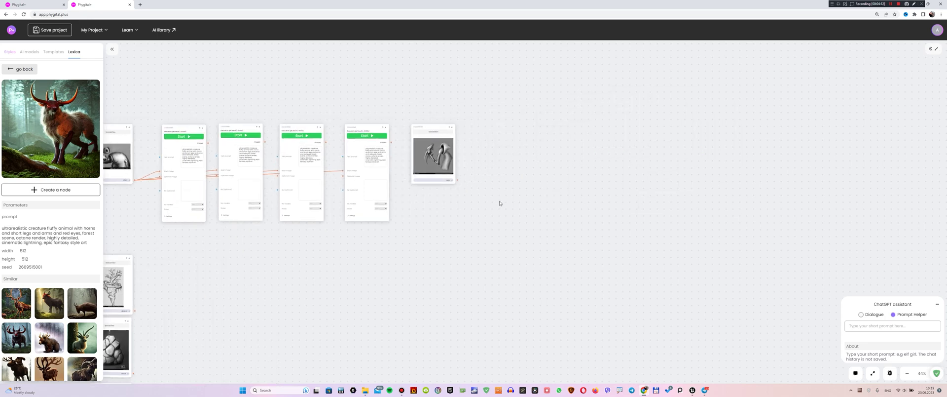
{"action": "scroll", "coordinate": [393, 152], "scroll_direction": "up", "scroll_amount": 5}
{"action": "left_click_drag", "start_coordinate": [626, 171], "coordinate": [465, 184]}
{"action": "left_click_drag", "start_coordinate": [519, 123], "coordinate": [439, 130]}
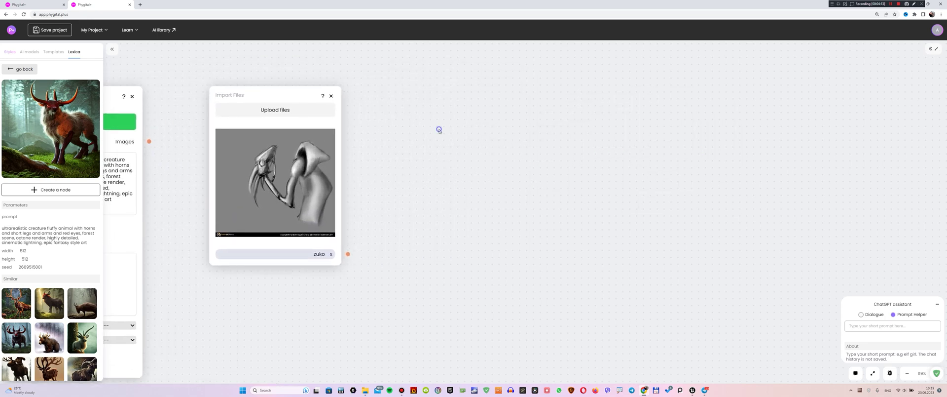
- Add a Describe image node beside the zuko import, connect the zuko image to its Image input, and start it
{"action": "right_click", "coordinate": [439, 130]}
{"action": "mouse_move", "coordinate": [478, 178]}
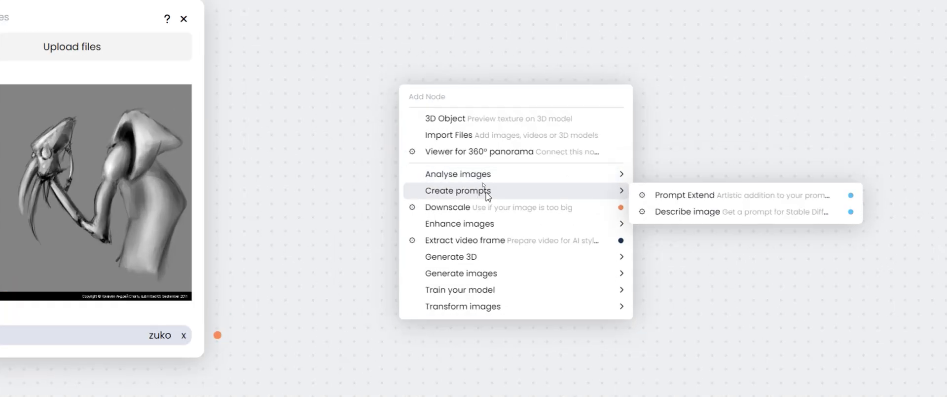
{"action": "left_click", "coordinate": [673, 212]}
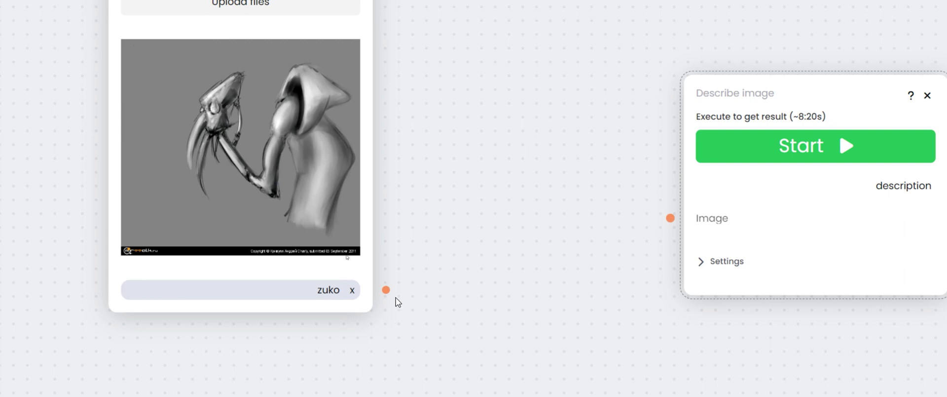
{"action": "left_click_drag", "start_coordinate": [386, 290], "coordinate": [671, 218]}
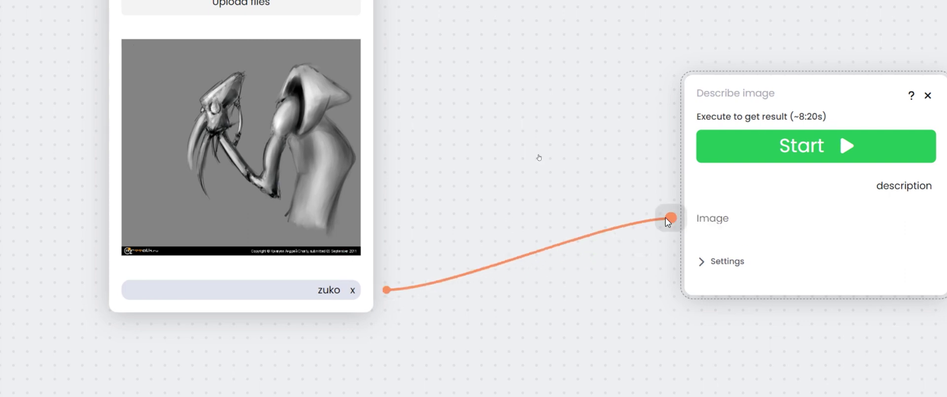
{"action": "left_click_drag", "start_coordinate": [768, 89], "coordinate": [513, 55]}
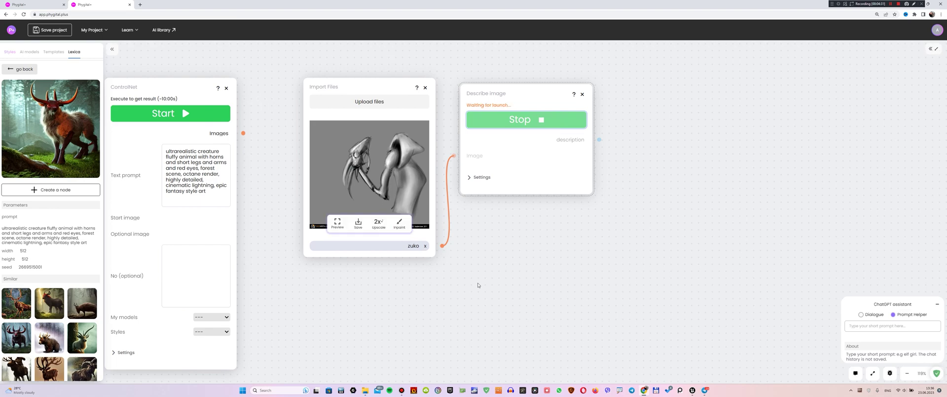
- Start image generation on all four ControlNet nodes fed by the alien sketch
{"action": "left_click_drag", "start_coordinate": [421, 291], "coordinate": [579, 169]}
{"action": "left_click_drag", "start_coordinate": [437, 283], "coordinate": [643, 170]}
{"action": "left_click_drag", "start_coordinate": [130, 248], "coordinate": [545, 383]}
{"action": "left_click_drag", "start_coordinate": [310, 195], "coordinate": [315, 317]}
{"action": "left_click", "coordinate": [395, 146]}
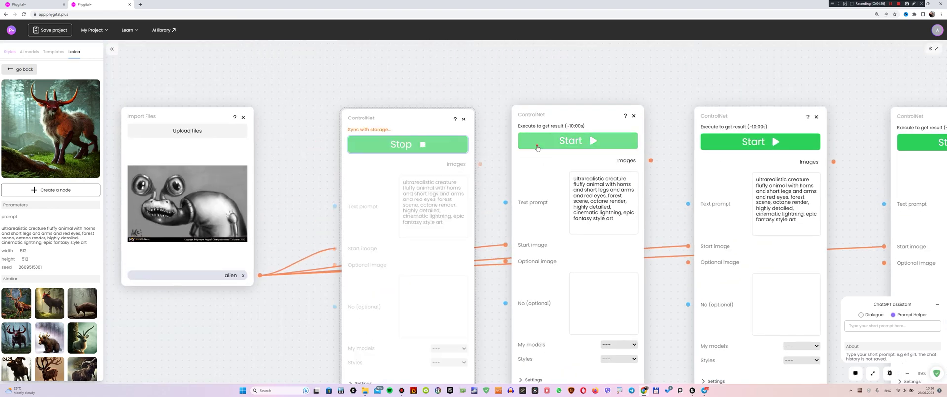
{"action": "left_click", "coordinate": [537, 146]}
{"action": "left_click", "coordinate": [749, 142]}
{"action": "left_click_drag", "start_coordinate": [607, 88], "coordinate": [416, 85]}
{"action": "left_click", "coordinate": [747, 137]}
{"action": "scroll", "coordinate": [345, 148], "scroll_direction": "left", "scroll_amount": 6}
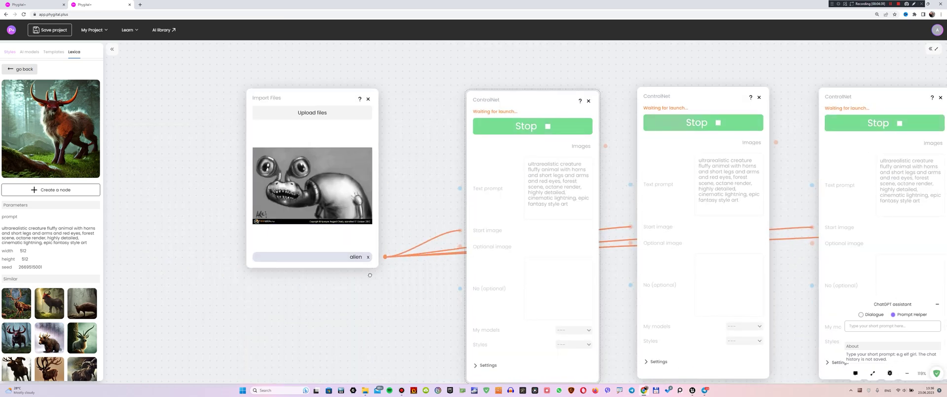
- View the derevo tree sketch and return from the creature's details to the Lexica search results
{"action": "scroll", "coordinate": [345, 236], "scroll_direction": "down", "scroll_amount": 10}
{"action": "scroll", "coordinate": [314, 197], "scroll_direction": "up", "scroll_amount": 2}
{"action": "scroll", "coordinate": [314, 198], "scroll_direction": "up", "scroll_amount": 5}
{"action": "left_click", "coordinate": [20, 68]}
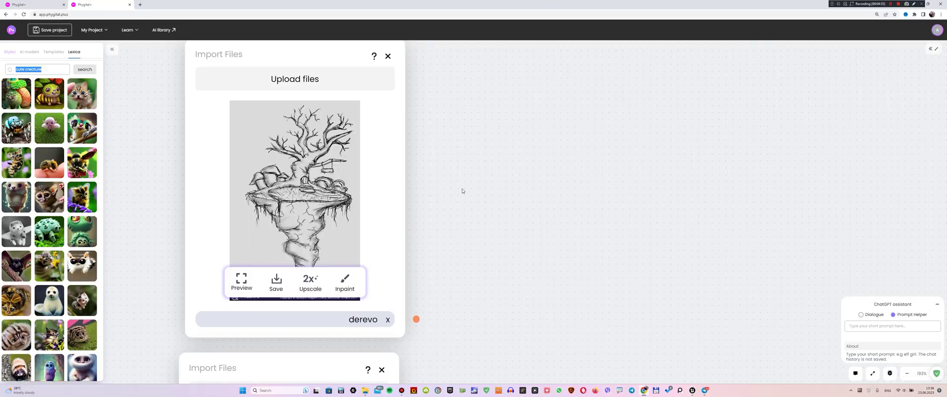
{"action": "left_click_drag", "start_coordinate": [439, 188], "coordinate": [398, 185]}
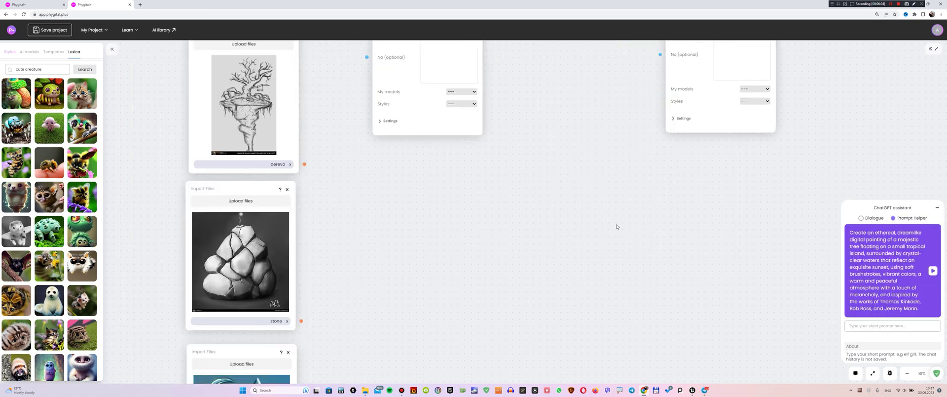
- Copy the Prompt Helper's prompt for a majestic tree floating on a tropical island and collapse the ChatGPT assistant
{"action": "scroll", "coordinate": [612, 232], "scroll_direction": "up", "scroll_amount": 5}
{"action": "left_click_drag", "start_coordinate": [598, 222], "coordinate": [517, 260]}
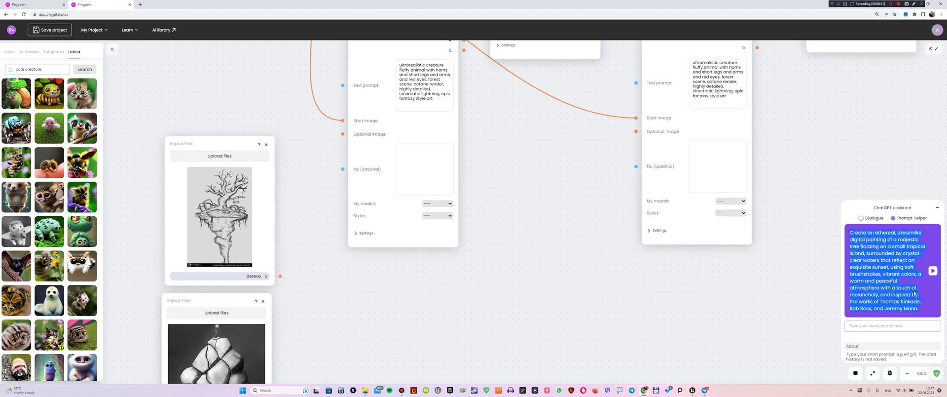
{"action": "left_click", "coordinate": [937, 210]}
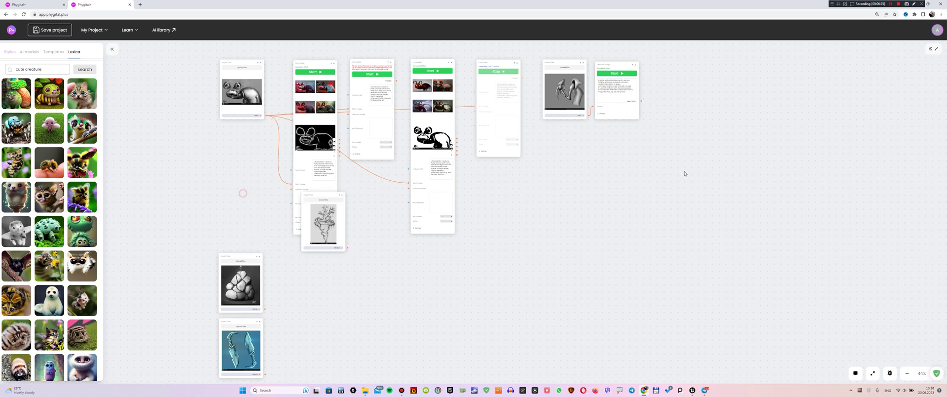
- Move the derevo import node into the empty canvas area beyond the Describe image node
{"action": "left_click_drag", "start_coordinate": [317, 194], "coordinate": [707, 70]}
{"action": "left_click_drag", "start_coordinate": [592, 180], "coordinate": [399, 214]}
{"action": "left_click_drag", "start_coordinate": [512, 103], "coordinate": [518, 100]}
{"action": "scroll", "coordinate": [555, 123], "scroll_direction": "up", "scroll_amount": 5}
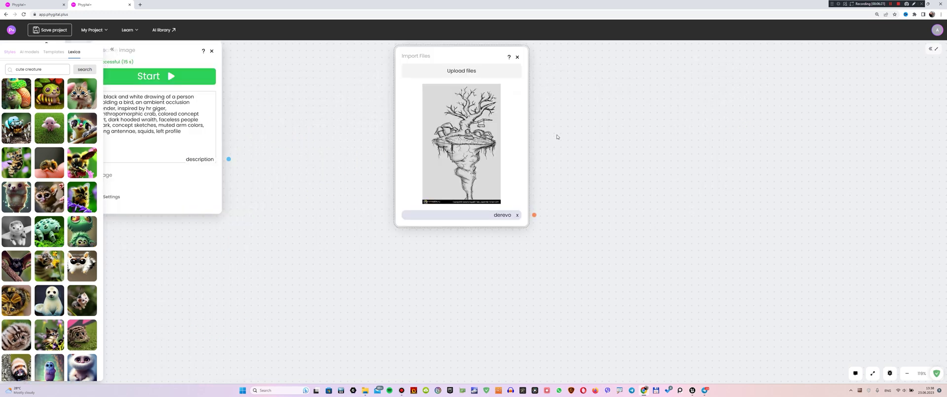
{"action": "scroll", "coordinate": [611, 180], "scroll_direction": "down", "scroll_amount": 10}
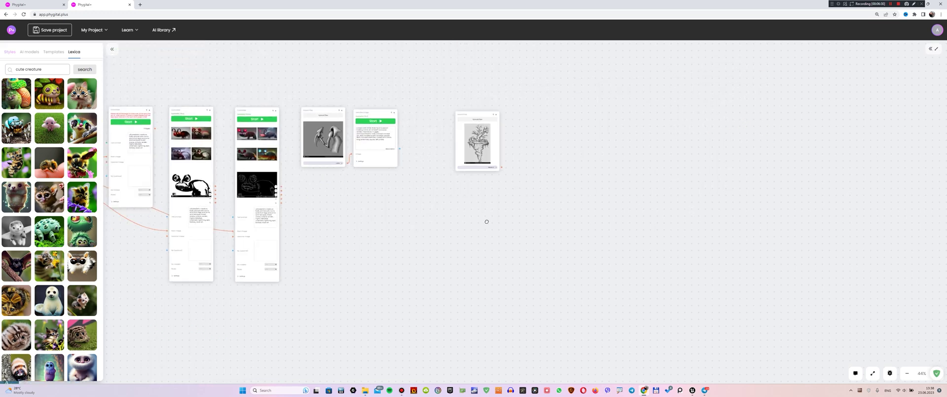
- Place a ControlNet node beside the derevo import and connect the derevo image to its Start image
{"action": "left_click_drag", "start_coordinate": [279, 109], "coordinate": [759, 105]}
{"action": "scroll", "coordinate": [533, 197], "scroll_direction": "up", "scroll_amount": 5}
{"action": "left_click_drag", "start_coordinate": [535, 200], "coordinate": [541, 272]}
{"action": "left_click_drag", "start_coordinate": [504, 68], "coordinate": [511, 102]}
{"action": "left_click_drag", "start_coordinate": [416, 233], "coordinate": [478, 332]}
{"action": "left_click_drag", "start_coordinate": [404, 281], "coordinate": [354, 252]}
- Replace the text prompt of the derevo ControlNet node with the copied floating tree prompt
{"action": "triple_click", "coordinate": [513, 256]}
{"action": "key", "text": "ctrl+v"}
{"action": "left_click_drag", "start_coordinate": [580, 197], "coordinate": [527, 164]}
{"action": "left_click_drag", "start_coordinate": [276, 153], "coordinate": [386, 264]}
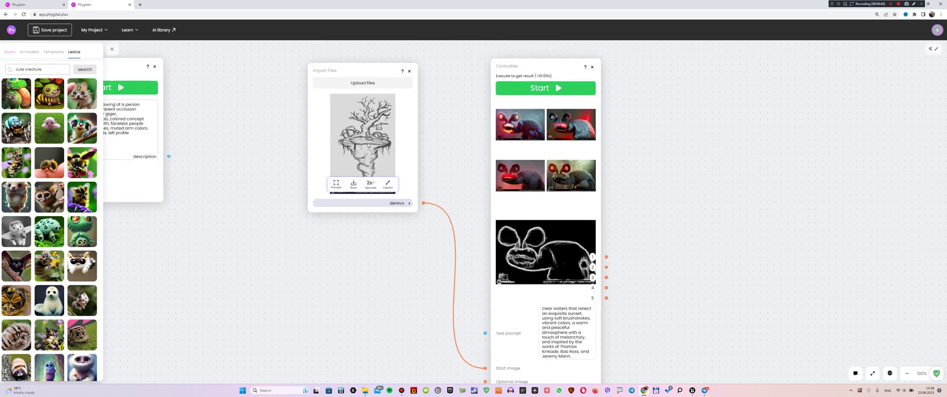
- Expand the settings of the derevo ControlNet node and select HED as its Type
{"action": "scroll", "coordinate": [370, 147], "scroll_direction": "up", "scroll_amount": 3}
{"action": "left_click_drag", "start_coordinate": [405, 310], "coordinate": [297, 68]}
{"action": "left_click_drag", "start_coordinate": [365, 257], "coordinate": [340, 90]}
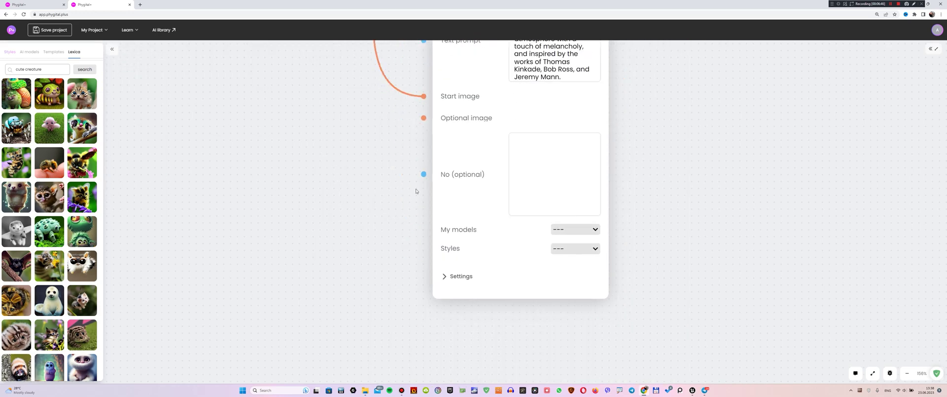
{"action": "left_click", "coordinate": [449, 279]}
{"action": "scroll", "coordinate": [493, 276], "scroll_direction": "down", "scroll_amount": 5}
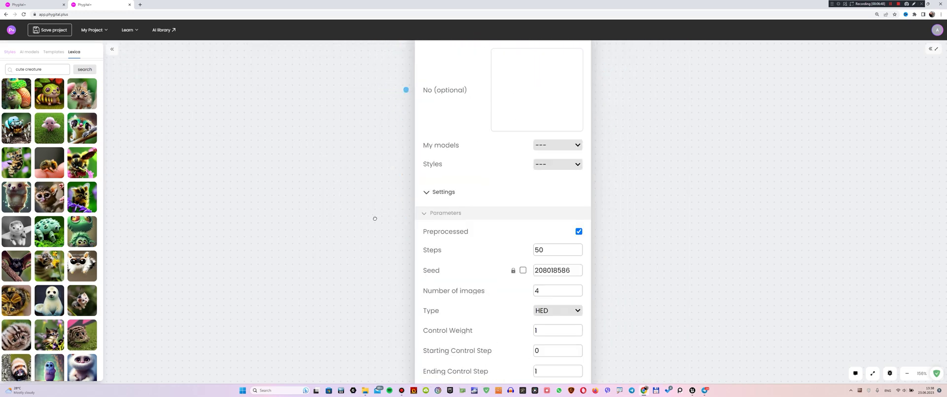
{"action": "left_click", "coordinate": [553, 293]}
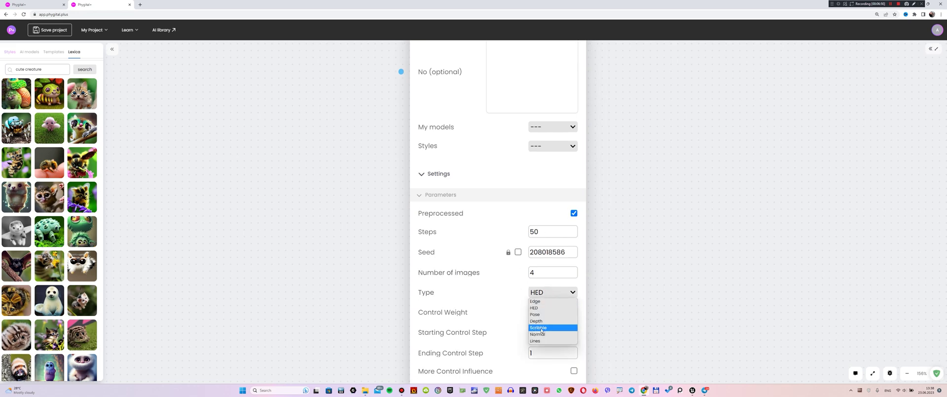
{"action": "left_click", "coordinate": [550, 307]}
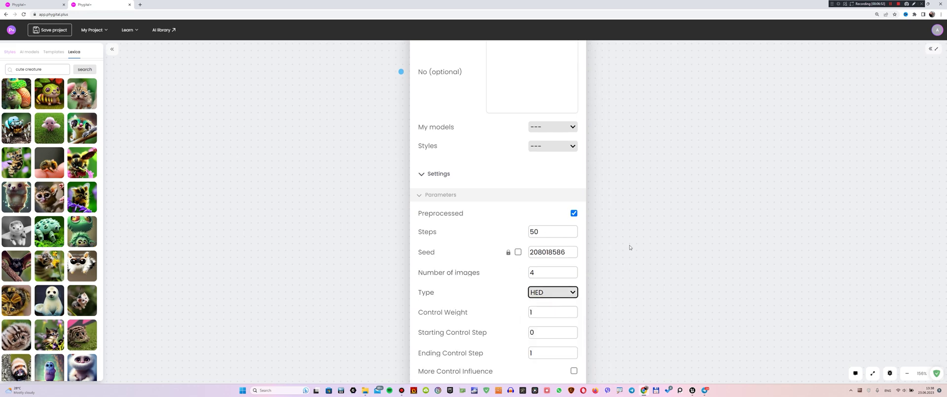
- Collapse the derevo ControlNet node's parameters and line up three copies of the node beside it
{"action": "scroll", "coordinate": [543, 257], "scroll_direction": "down", "scroll_amount": 6}
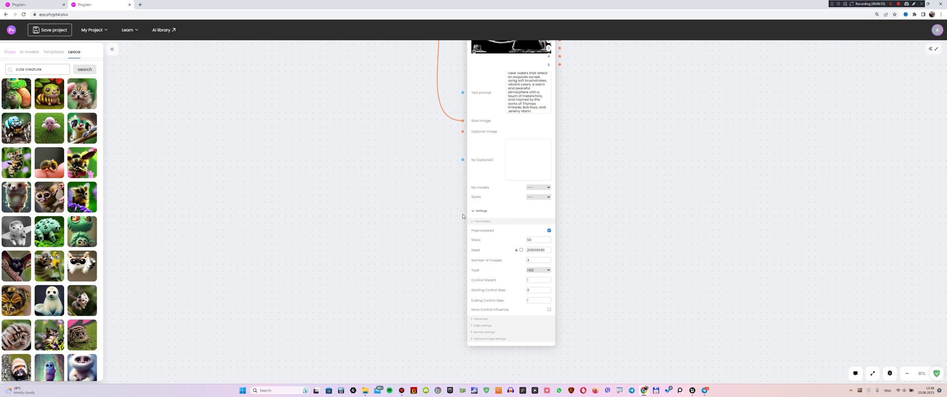
{"action": "left_click", "coordinate": [473, 222]}
{"action": "left_click_drag", "start_coordinate": [457, 43], "coordinate": [376, 224]}
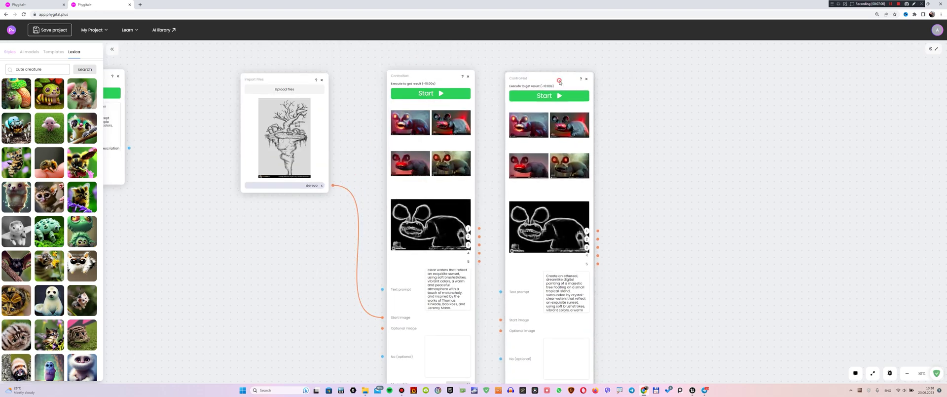
{"action": "key", "text": "ctrl+v"}
{"action": "left_click_drag", "start_coordinate": [625, 71], "coordinate": [677, 85]}
{"action": "key", "text": "ctrl+v"}
- Expand the settings of the second derevo ControlNet node and set its Type to Depth
{"action": "left_click_drag", "start_coordinate": [607, 320], "coordinate": [564, 162]}
{"action": "scroll", "coordinate": [516, 274], "scroll_direction": "up", "scroll_amount": 5}
{"action": "left_click", "coordinate": [442, 234]}
{"action": "left_click", "coordinate": [446, 253]}
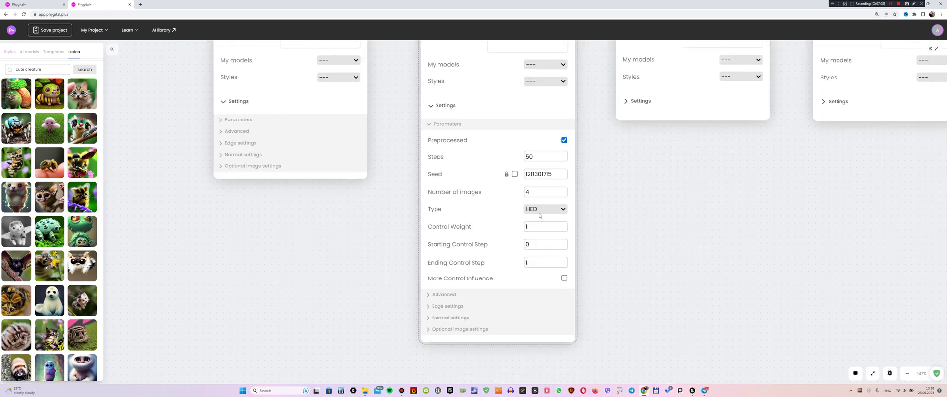
{"action": "left_click", "coordinate": [545, 210]}
{"action": "left_click", "coordinate": [541, 237]}
- Set the Type of the third derevo ControlNet node to Scribble and of the fourth to Edge
{"action": "left_click_drag", "start_coordinate": [641, 162], "coordinate": [494, 244]}
{"action": "left_click", "coordinate": [486, 182]}
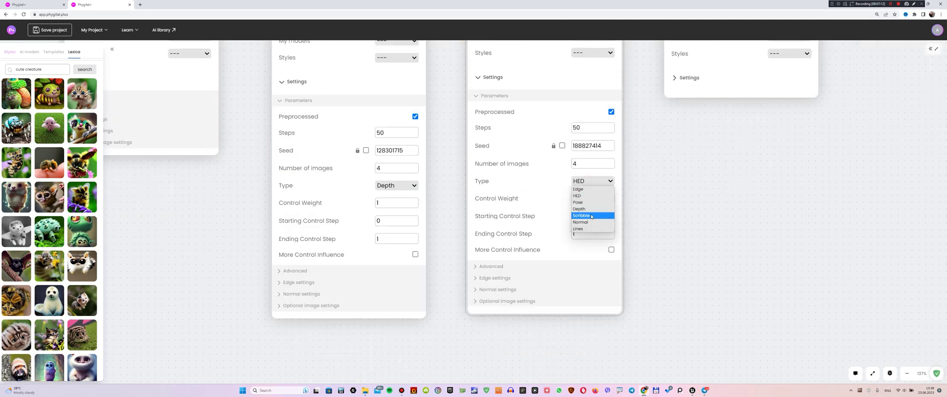
{"action": "left_click", "coordinate": [591, 214]}
{"action": "left_click_drag", "start_coordinate": [707, 205], "coordinate": [520, 265]}
{"action": "left_click", "coordinate": [603, 241]}
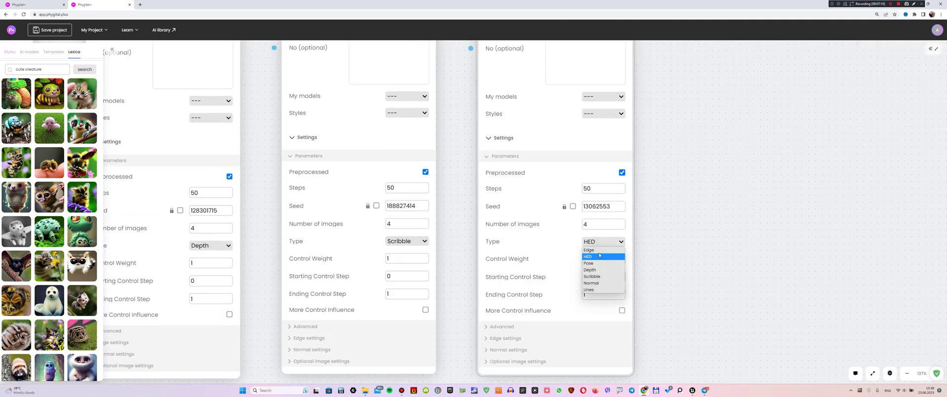
{"action": "left_click", "coordinate": [590, 250]}
- Connect the derevo image to the Start image of the three ControlNet copies and start all four nodes
{"action": "scroll", "coordinate": [661, 197], "scroll_direction": "down", "scroll_amount": 5}
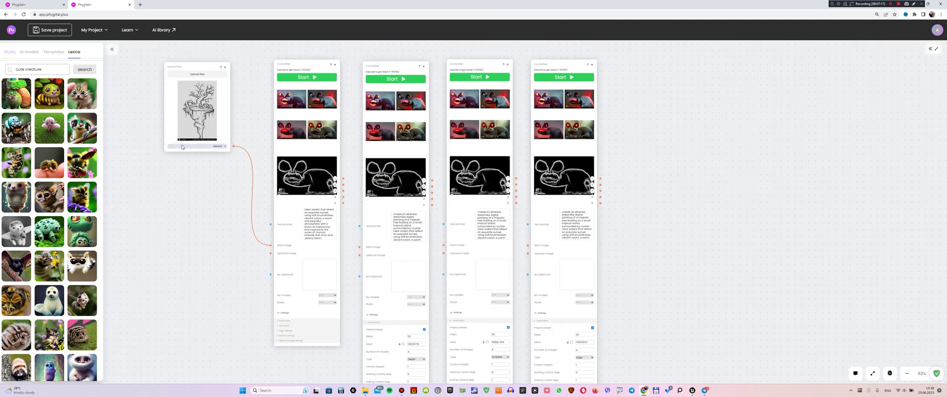
{"action": "left_click_drag", "start_coordinate": [233, 146], "coordinate": [351, 245]}
{"action": "left_click", "coordinate": [307, 77]}
{"action": "left_click", "coordinate": [395, 78]}
{"action": "left_click", "coordinate": [476, 77]}
{"action": "left_click", "coordinate": [560, 77]}
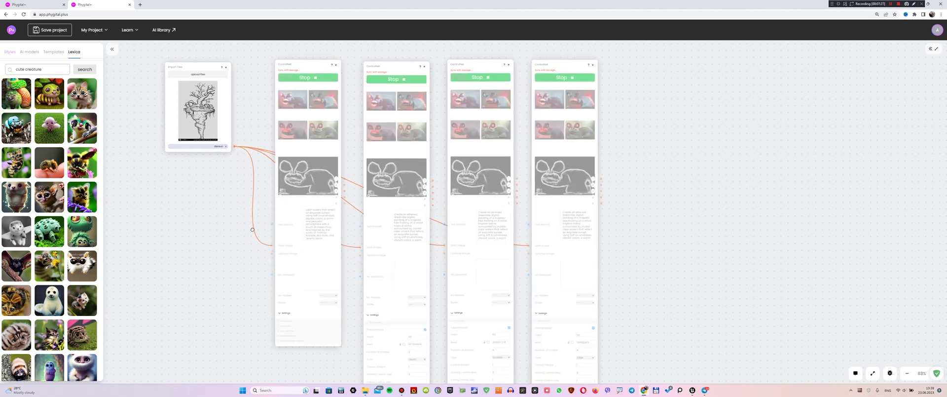
- Move the zuko import node and its Describe image node beyond the far end of the derevo ControlNet row
{"action": "left_click_drag", "start_coordinate": [148, 256], "coordinate": [353, 273]}
{"action": "scroll", "coordinate": [352, 272], "scroll_direction": "up", "scroll_amount": 6}
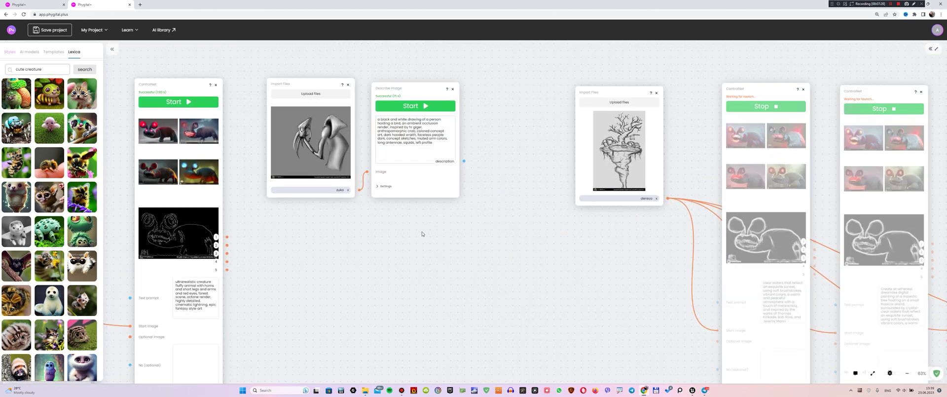
{"action": "scroll", "coordinate": [313, 173], "scroll_direction": "down", "scroll_amount": 10}
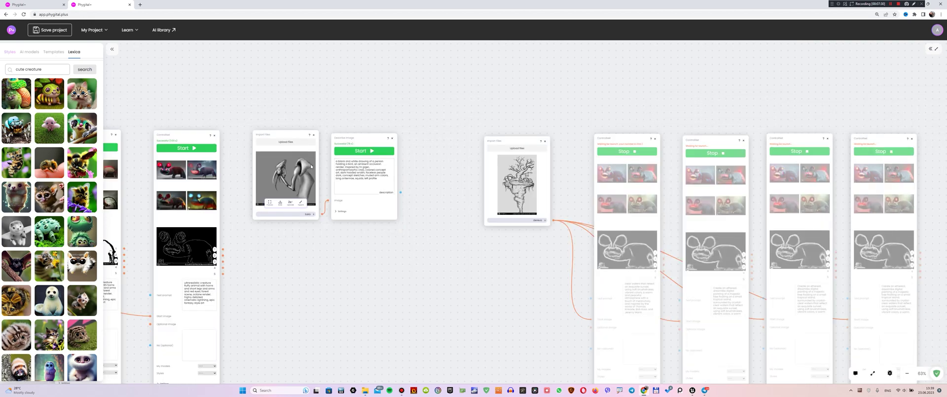
{"action": "scroll", "coordinate": [375, 173], "scroll_direction": "up", "scroll_amount": 5}
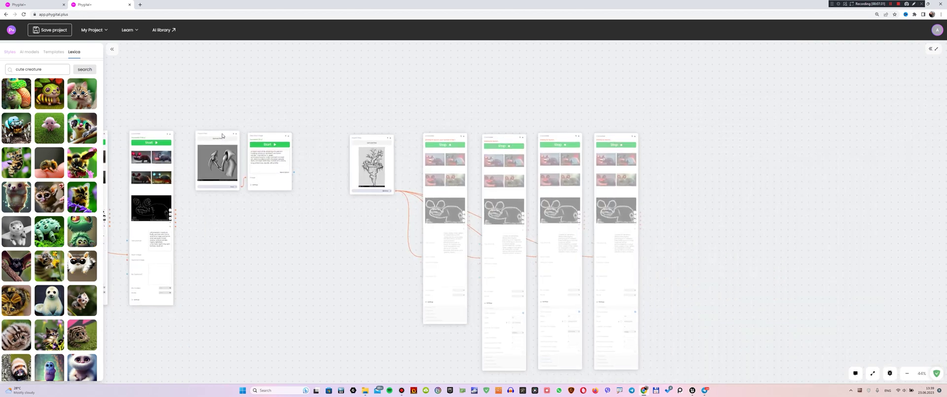
{"action": "left_click_drag", "start_coordinate": [220, 134], "coordinate": [694, 137]}
{"action": "left_click_drag", "start_coordinate": [271, 139], "coordinate": [751, 144]}
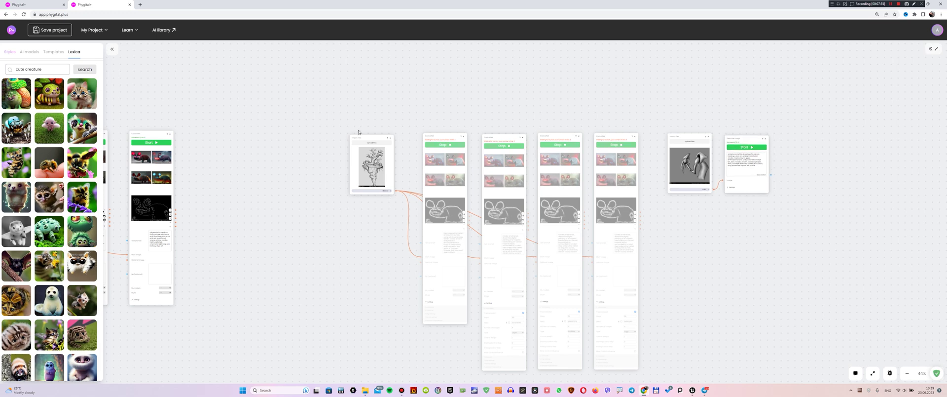
- Place a copy of the derevo ControlNet node beside the zuko Describe image node
{"action": "scroll", "coordinate": [359, 132], "scroll_direction": "right", "scroll_amount": 7}
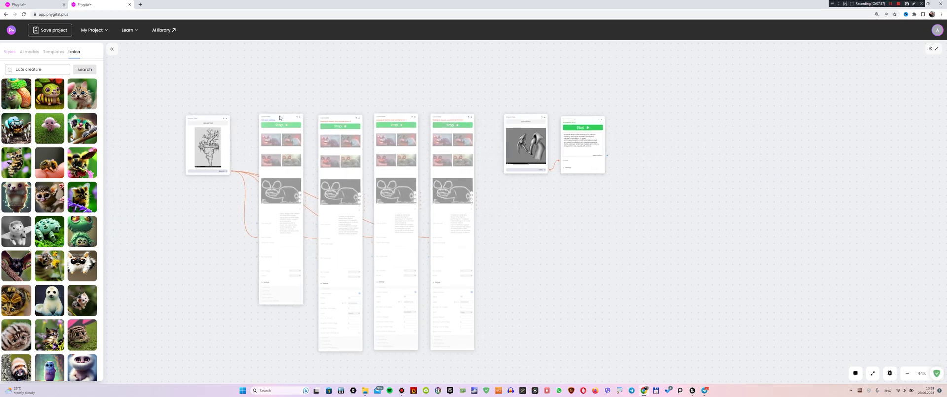
{"action": "left_click", "coordinate": [297, 118]}
{"action": "left_click_drag", "start_coordinate": [274, 110], "coordinate": [660, 118]}
{"action": "left_click_drag", "start_coordinate": [561, 195], "coordinate": [405, 181]}
{"action": "scroll", "coordinate": [414, 155], "scroll_direction": "up", "scroll_amount": 5}
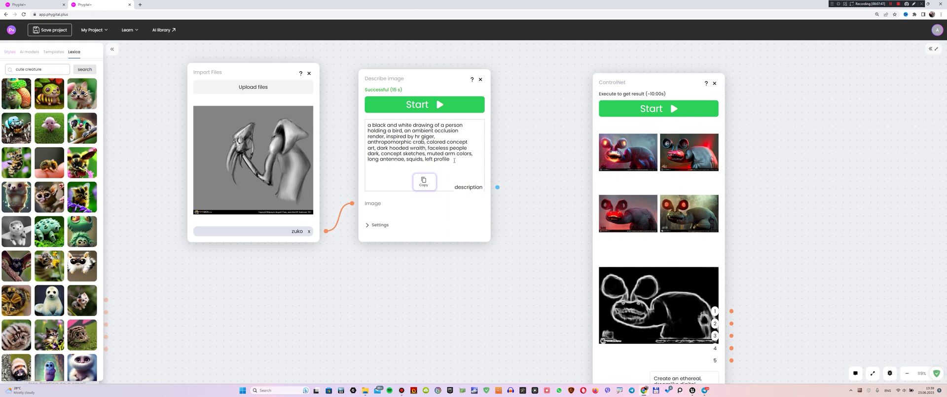
- Edit the zuko description so that it begins with "a color rendering of a person"
{"action": "left_click_drag", "start_coordinate": [377, 123], "coordinate": [372, 124]}
{"action": "type", "text": "color"}
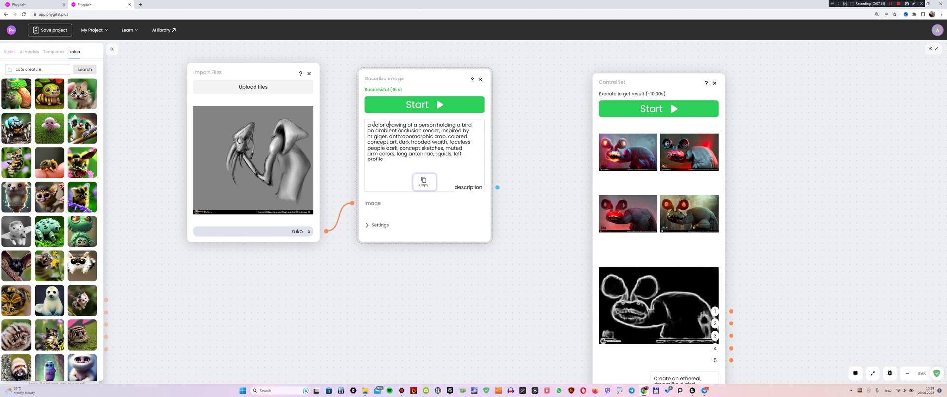
{"action": "double_click", "coordinate": [397, 125]}
{"action": "type", "text": "rendering"}
- Connect the zuko description to the ControlNet node's Text prompt and the zuko image to its Start image
{"action": "mouse_move", "coordinate": [524, 266]}
{"action": "left_mouse_down"}
{"action": "mouse_move", "coordinate": [441, 235]}
{"action": "mouse_move", "coordinate": [380, 138]}
{"action": "left_mouse_up"}
{"action": "left_click_drag", "start_coordinate": [352, 60], "coordinate": [442, 275]}
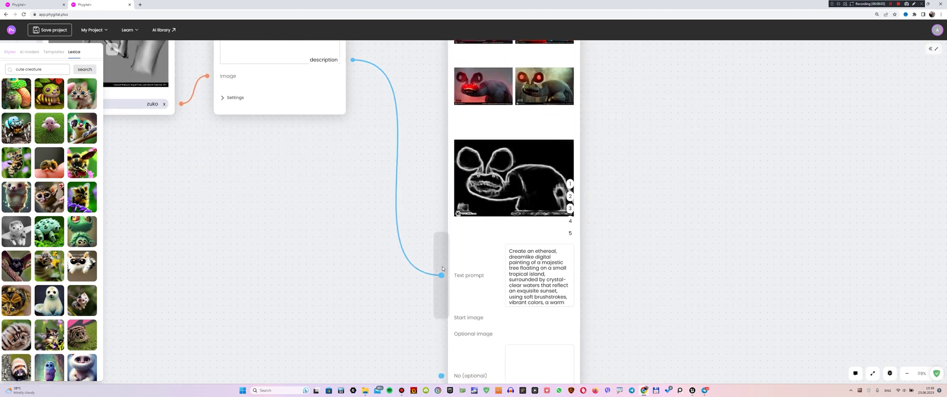
{"action": "scroll", "coordinate": [345, 191], "scroll_direction": "down", "scroll_amount": 2}
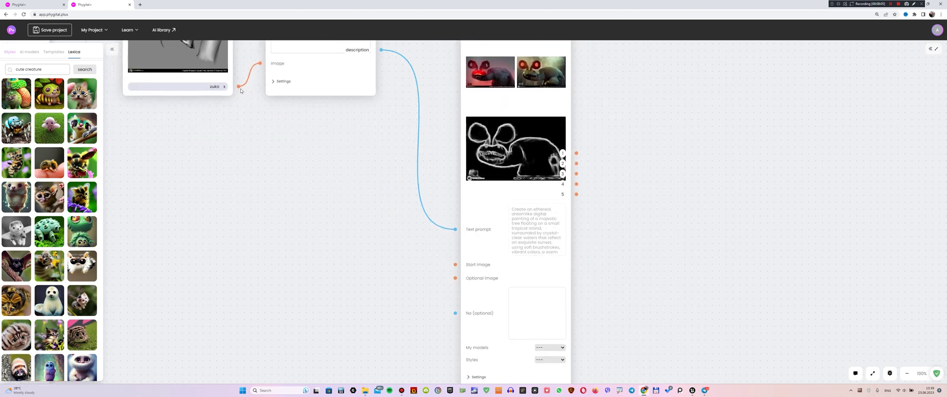
{"action": "left_click_drag", "start_coordinate": [238, 86], "coordinate": [457, 265]}
- Add three copies of the zuko ControlNet node and connect the zuko image and description to them
{"action": "left_click_drag", "start_coordinate": [335, 191], "coordinate": [293, 166]}
{"action": "scroll", "coordinate": [523, 234], "scroll_direction": "down", "scroll_amount": 3}
{"action": "scroll", "coordinate": [509, 240], "scroll_direction": "down", "scroll_amount": 3}
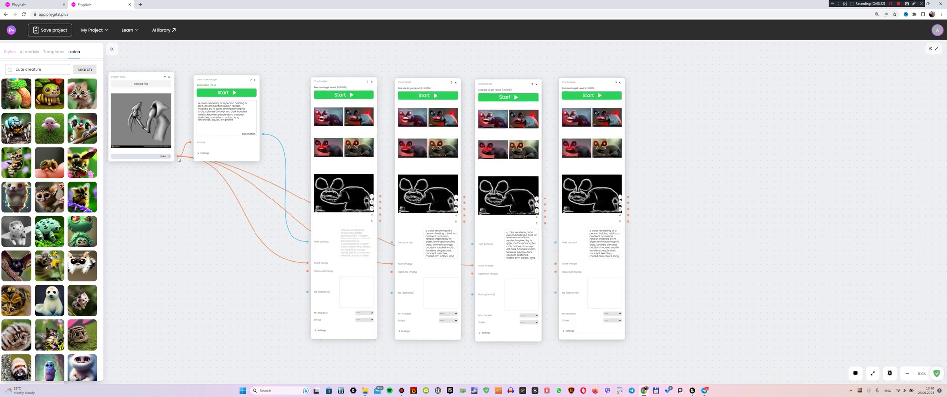
{"action": "left_click_drag", "start_coordinate": [264, 134], "coordinate": [472, 244]}
{"action": "left_click_drag", "start_coordinate": [263, 135], "coordinate": [555, 242]}
- Expand the parameters of all four zuko ControlNet nodes and set the second node's Type to Depth
{"action": "left_click_drag", "start_coordinate": [291, 321], "coordinate": [296, 207]}
{"action": "left_click", "coordinate": [321, 216]}
{"action": "left_click", "coordinate": [405, 217]}
{"action": "left_click", "coordinate": [486, 218]}
{"action": "left_click", "coordinate": [568, 219]}
{"action": "scroll", "coordinate": [408, 289], "scroll_direction": "up", "scroll_amount": 5}
{"action": "left_click", "coordinate": [533, 211]}
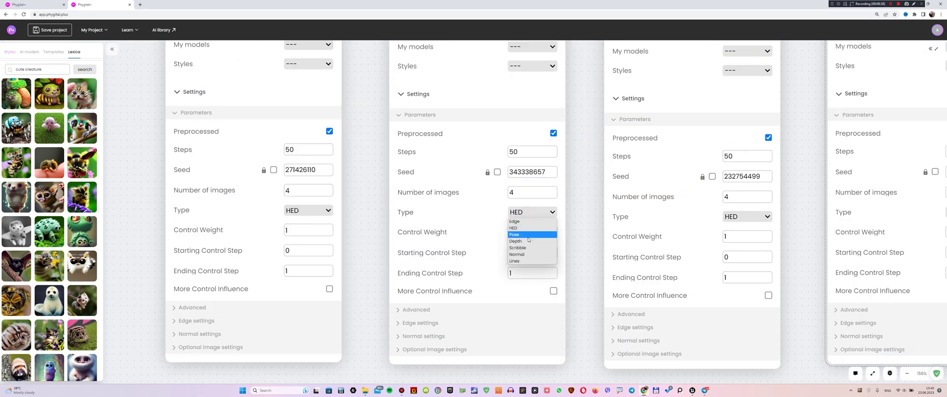
{"action": "left_click", "coordinate": [530, 241]}
- Set the Type of the third zuko ControlNet node to Scribble and of the fourth to Edge
{"action": "scroll", "coordinate": [531, 222], "scroll_direction": "right", "scroll_amount": 4}
{"action": "left_click", "coordinate": [533, 206]}
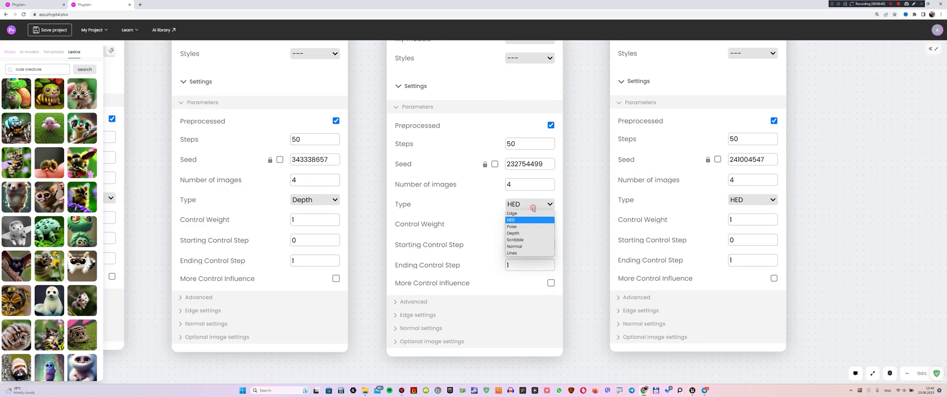
{"action": "left_click", "coordinate": [515, 240]}
{"action": "scroll", "coordinate": [523, 232], "scroll_direction": "right", "scroll_amount": 2}
{"action": "left_click", "coordinate": [626, 200]}
{"action": "left_click", "coordinate": [622, 210]}
- Start generation on the four zuko ControlNet nodes
{"action": "scroll", "coordinate": [513, 222], "scroll_direction": "down", "scroll_amount": 5}
{"action": "scroll", "coordinate": [415, 230], "scroll_direction": "left", "scroll_amount": 7}
{"action": "scroll", "coordinate": [415, 230], "scroll_direction": "down", "scroll_amount": 5}
{"action": "scroll", "coordinate": [416, 230], "scroll_direction": "left", "scroll_amount": 6}
{"action": "scroll", "coordinate": [276, 267], "scroll_direction": "down", "scroll_amount": 5}
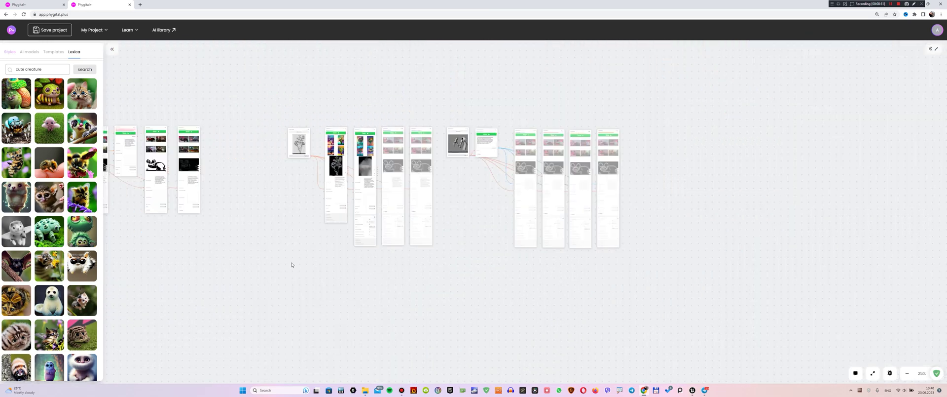
- Locate the stone import node and search Lexica for "stylized stones"
{"action": "scroll", "coordinate": [391, 241], "scroll_direction": "left", "scroll_amount": 6}
{"action": "scroll", "coordinate": [391, 241], "scroll_direction": "down", "scroll_amount": 2}
{"action": "scroll", "coordinate": [345, 215], "scroll_direction": "up", "scroll_amount": 7}
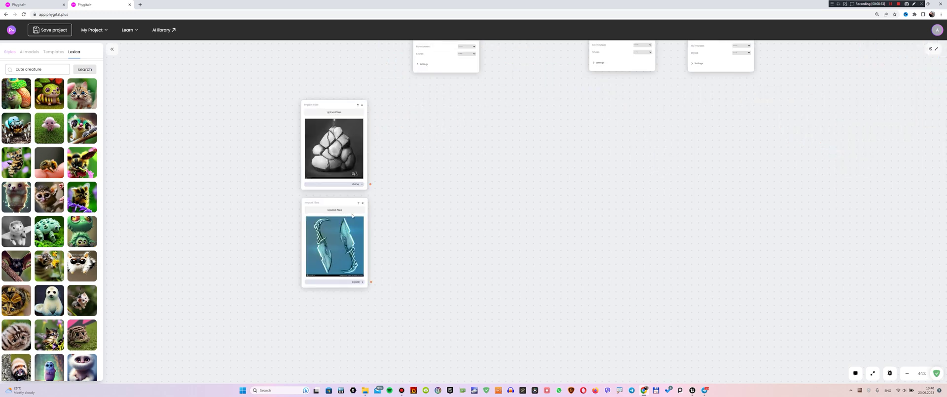
{"action": "scroll", "coordinate": [369, 245], "scroll_direction": "down", "scroll_amount": 3}
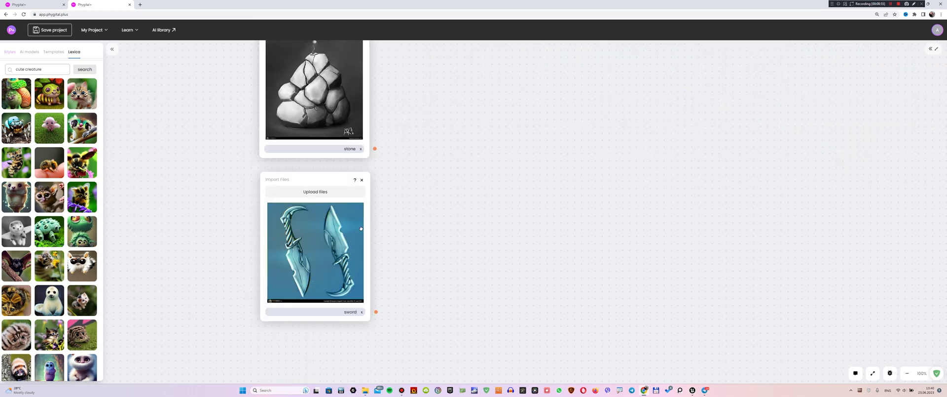
{"action": "scroll", "coordinate": [389, 245], "scroll_direction": "up", "scroll_amount": 2}
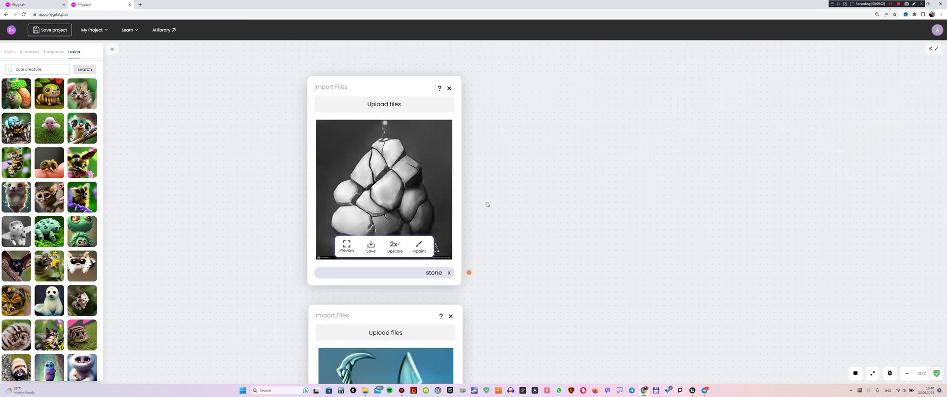
{"action": "left_click_drag", "start_coordinate": [495, 201], "coordinate": [457, 205]}
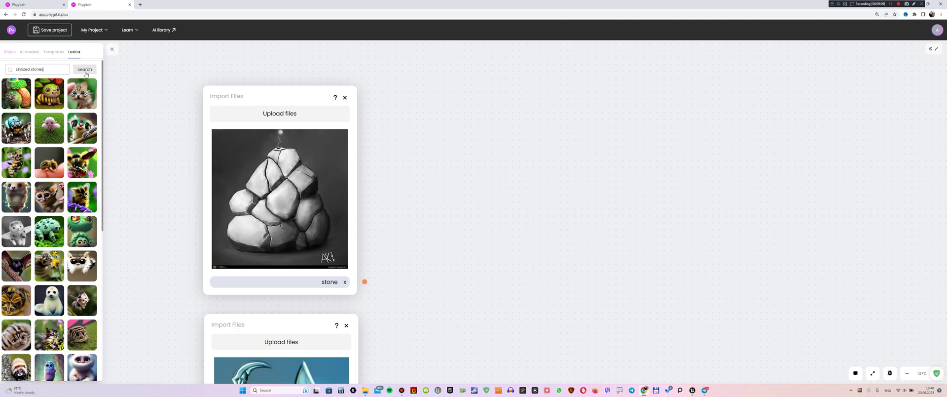
{"action": "scroll", "coordinate": [60, 197], "scroll_direction": "down", "scroll_amount": 5}
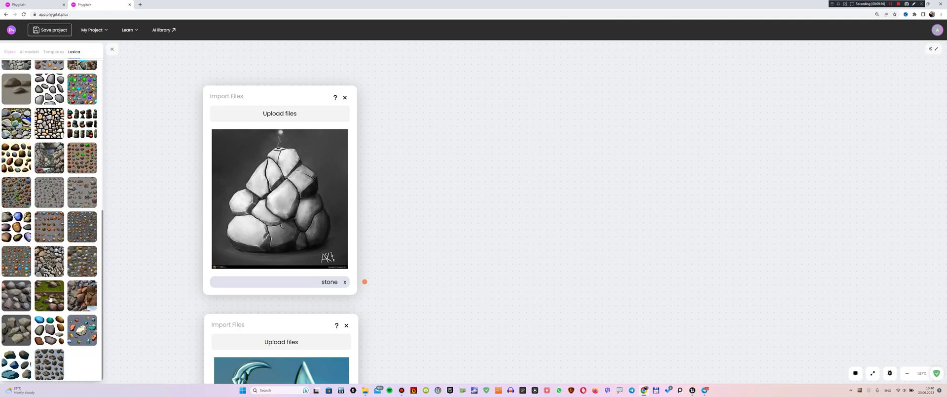
- Open a rocks-with-grass result, pick the similar floating grassy rocks image and copy its prompt
{"action": "left_click", "coordinate": [50, 299]}
{"action": "scroll", "coordinate": [54, 199], "scroll_direction": "up", "scroll_amount": 3}
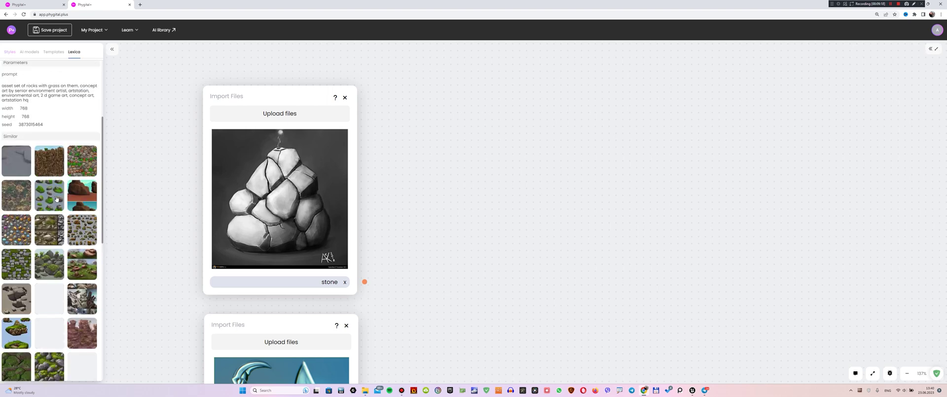
{"action": "left_click", "coordinate": [14, 331]}
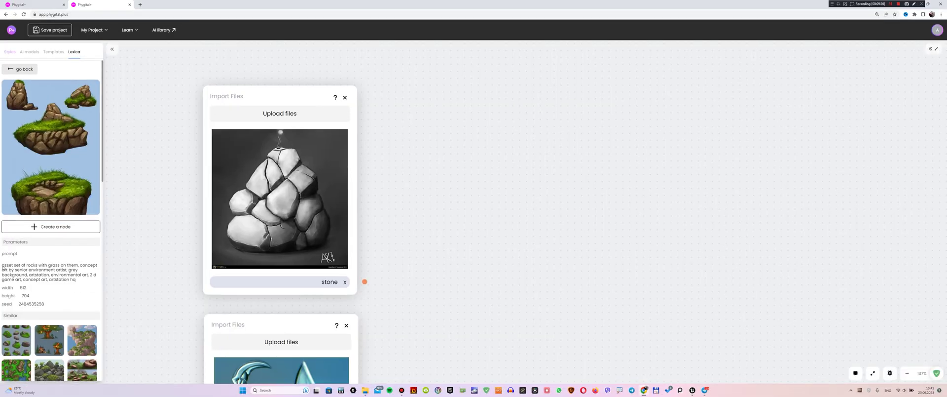
{"action": "left_click_drag", "start_coordinate": [3, 267], "coordinate": [84, 281]}
{"action": "key", "text": "ctrl+c"}
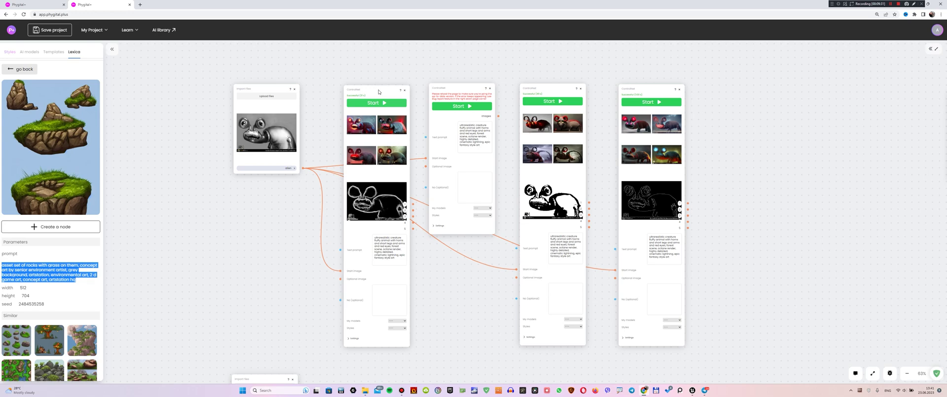
- Place a copy of the alien ControlNet node beside the stone import and connect the stone image to its Start image
{"action": "scroll", "coordinate": [360, 190], "scroll_direction": "down", "scroll_amount": 5}
{"action": "scroll", "coordinate": [359, 148], "scroll_direction": "up", "scroll_amount": 5}
{"action": "left_click_drag", "start_coordinate": [325, 296], "coordinate": [297, 154]}
{"action": "left_click_drag", "start_coordinate": [336, 98], "coordinate": [345, 363]}
{"action": "left_click_drag", "start_coordinate": [296, 222], "coordinate": [318, 54]}
{"action": "scroll", "coordinate": [357, 54], "scroll_direction": "up", "scroll_amount": 4}
{"action": "left_click_drag", "start_coordinate": [269, 196], "coordinate": [335, 308]}
- Replace the stone ControlNet node's text prompt with the copied grassy rocks prompt and expand its settings
{"action": "left_click", "coordinate": [418, 267]}
{"action": "key", "text": "ctrl+a"}
{"action": "key", "text": "ctrl+v"}
{"action": "scroll", "coordinate": [511, 224], "scroll_direction": "down", "scroll_amount": 5}
{"action": "left_click", "coordinate": [359, 236]}
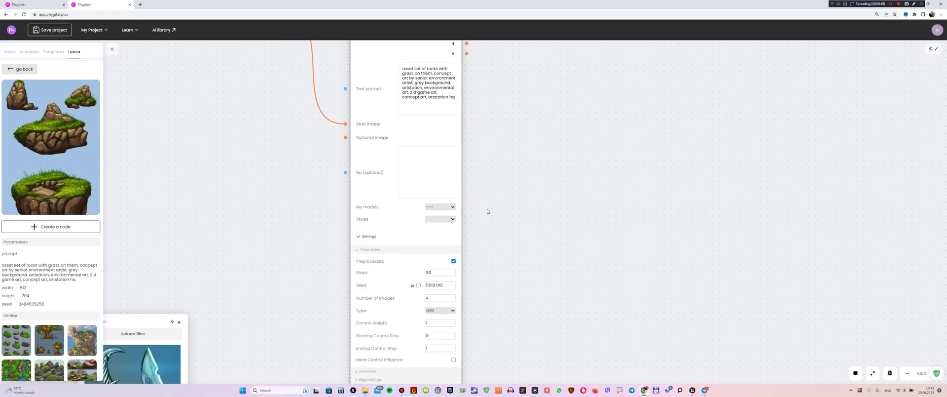
- Shift the stone import and its ControlNet node down, clear of the alien row above
{"action": "left_click_drag", "start_coordinate": [523, 211], "coordinate": [460, 258]}
{"action": "scroll", "coordinate": [461, 258], "scroll_direction": "down", "scroll_amount": 5}
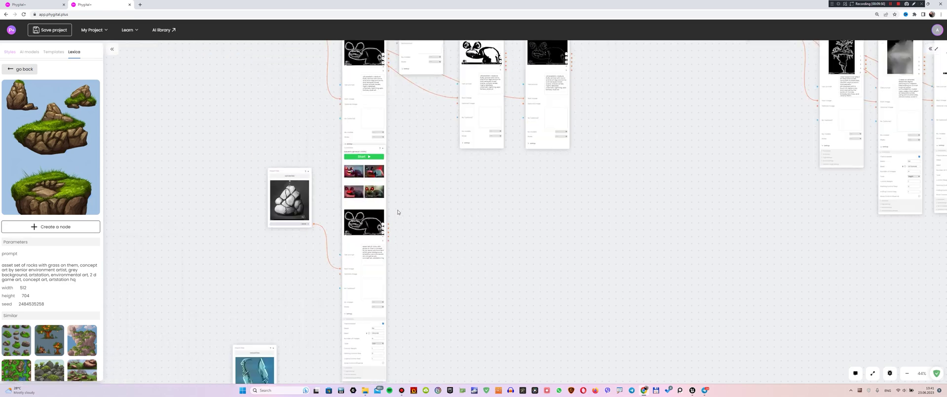
{"action": "left_click_drag", "start_coordinate": [285, 171], "coordinate": [276, 196]}
{"action": "left_click_drag", "start_coordinate": [316, 198], "coordinate": [293, 272]}
- Paste three more ControlNet nodes and line them up beside the stone ControlNet node
{"action": "key", "text": "ctrl+v"}
{"action": "left_click_drag", "start_coordinate": [327, 58], "coordinate": [363, 166]}
{"action": "key", "text": "ctrl+v"}
{"action": "key", "text": "ctrl+v"}
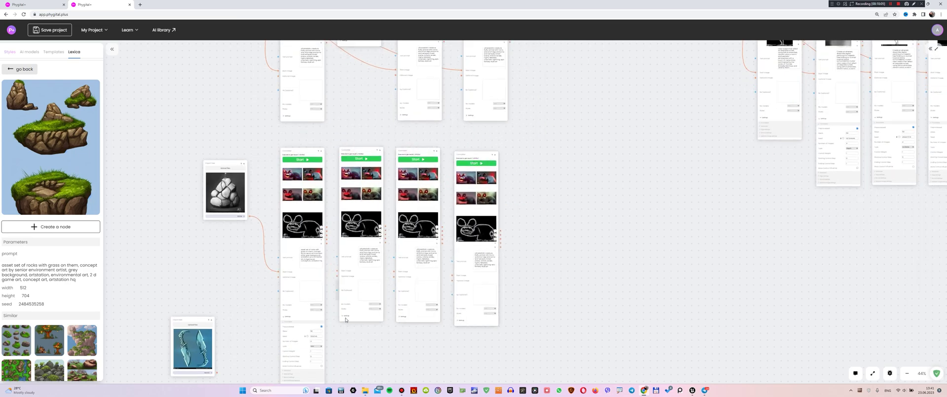
- Replace the text prompts of the three new ControlNet nodes with the copied grassy rocks prompt
{"action": "scroll", "coordinate": [324, 313], "scroll_direction": "up", "scroll_amount": 5}
{"action": "triple_click", "coordinate": [458, 137]}
{"action": "key", "text": "ctrl+v"}
{"action": "triple_click", "coordinate": [627, 140]}
{"action": "key", "text": "ctrl+v"}
{"action": "triple_click", "coordinate": [803, 152]}
{"action": "key", "text": "ctrl+v"}
- Connect the stone image to the Start image of the three new ControlNet nodes
{"action": "left_click_drag", "start_coordinate": [335, 193], "coordinate": [376, 229]}
{"action": "scroll", "coordinate": [376, 229], "scroll_direction": "down", "scroll_amount": 1}
{"action": "left_click_drag", "start_coordinate": [397, 223], "coordinate": [183, 93]}
{"action": "left_click_drag", "start_coordinate": [685, 215], "coordinate": [684, 234]}
- Expand the settings of the second and third stone ControlNet nodes and set their Types to Depth and Scribble
{"action": "left_click_drag", "start_coordinate": [415, 360], "coordinate": [399, 135]}
{"action": "left_click", "coordinate": [395, 111]}
{"action": "left_click", "coordinate": [475, 184]}
{"action": "left_click", "coordinate": [476, 209]}
{"action": "left_click", "coordinate": [540, 112]}
{"action": "left_click", "coordinate": [620, 186]}
{"action": "left_click", "coordinate": [623, 218]}
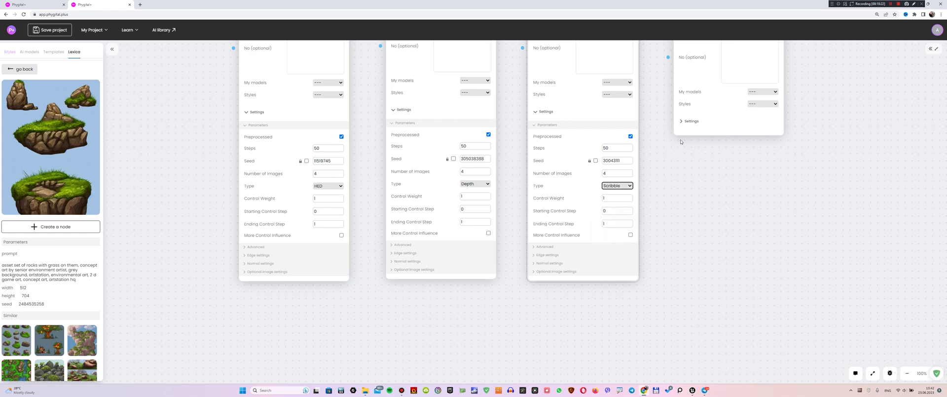
- Expand the settings of the fourth stone ControlNet node and set its Type to Edge
{"action": "left_click", "coordinate": [689, 121]}
{"action": "left_click", "coordinate": [763, 195]}
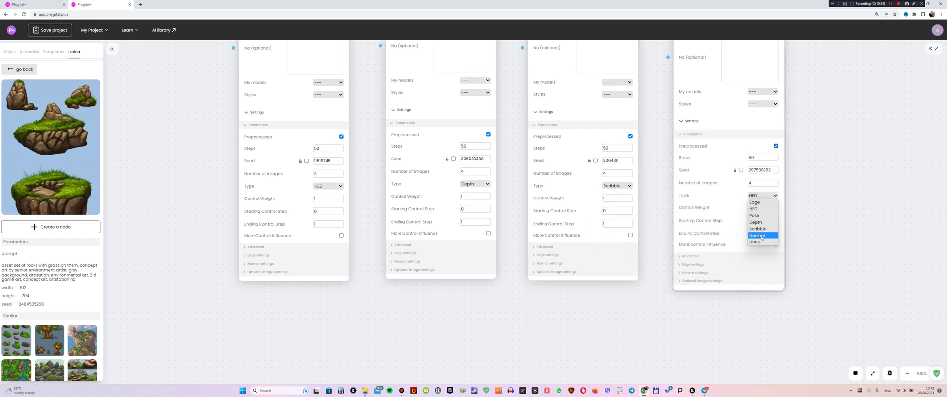
{"action": "left_click", "coordinate": [760, 203]}
- Start generation on all four stone ControlNet nodes
{"action": "left_click_drag", "start_coordinate": [855, 154], "coordinate": [720, 274]}
{"action": "scroll", "coordinate": [718, 275], "scroll_direction": "down", "scroll_amount": 4}
{"action": "left_click_drag", "start_coordinate": [681, 250], "coordinate": [663, 343]}
{"action": "left_click", "coordinate": [371, 105]}
{"action": "left_click", "coordinate": [451, 103]}
{"action": "left_click", "coordinate": [536, 105]}
{"action": "left_click", "coordinate": [623, 110]}
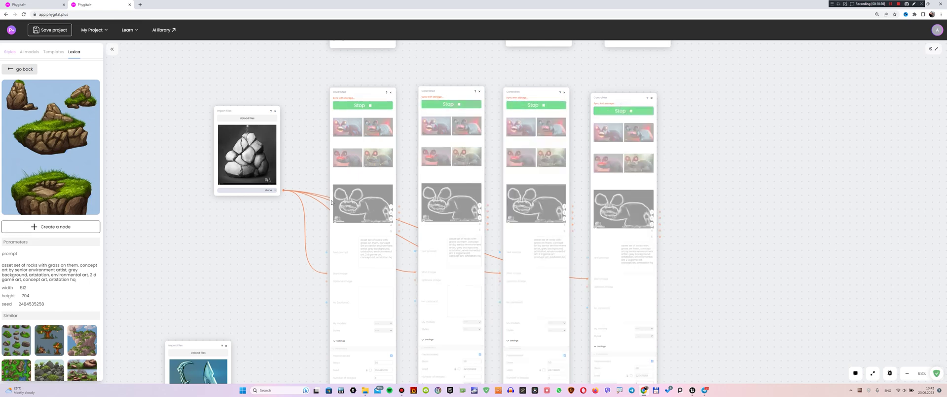
- Move the imported sword image node to the open canvas area right of the stone ControlNet group
{"action": "left_click_drag", "start_coordinate": [225, 135], "coordinate": [339, 243]}
{"action": "left_click_drag", "start_coordinate": [365, 208], "coordinate": [246, 221]}
{"action": "scroll", "coordinate": [214, 218], "scroll_direction": "down", "scroll_amount": 5}
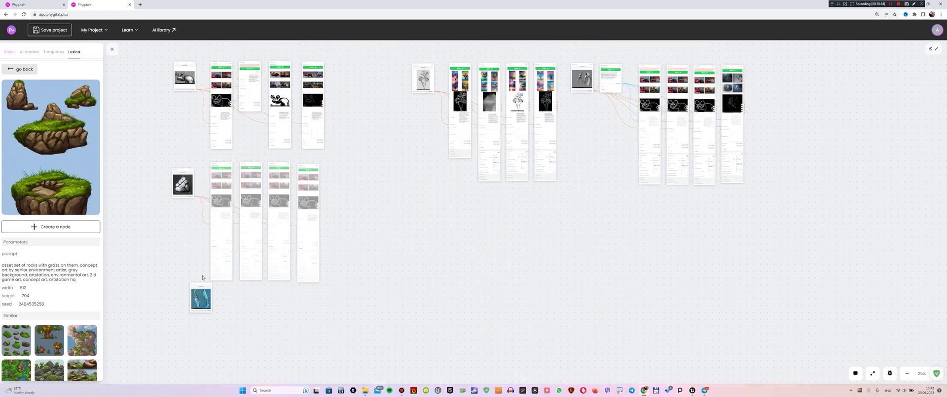
{"action": "left_click_drag", "start_coordinate": [201, 295], "coordinate": [363, 180]}
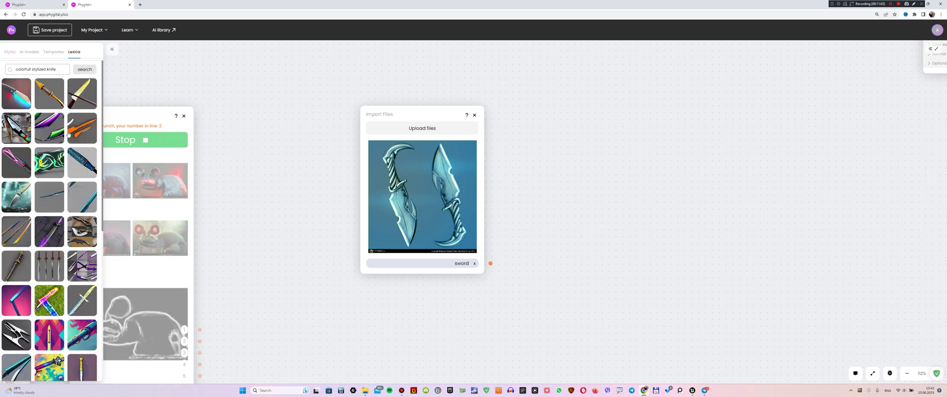
- Browse the Lexica results for "colorfull stylized knife" and open the design sheet of ornate fantasy weapons
{"action": "scroll", "coordinate": [55, 154], "scroll_direction": "down", "scroll_amount": 5}
{"action": "scroll", "coordinate": [62, 250], "scroll_direction": "up", "scroll_amount": 4}
{"action": "left_click", "coordinate": [62, 192]}
{"action": "scroll", "coordinate": [62, 192], "scroll_direction": "down", "scroll_amount": 6}
{"action": "scroll", "coordinate": [62, 192], "scroll_direction": "down", "scroll_amount": 3}
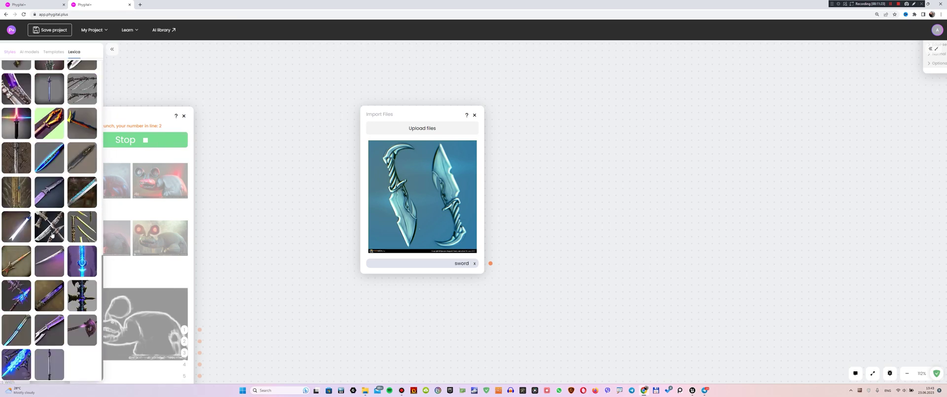
{"action": "left_click", "coordinate": [61, 195]}
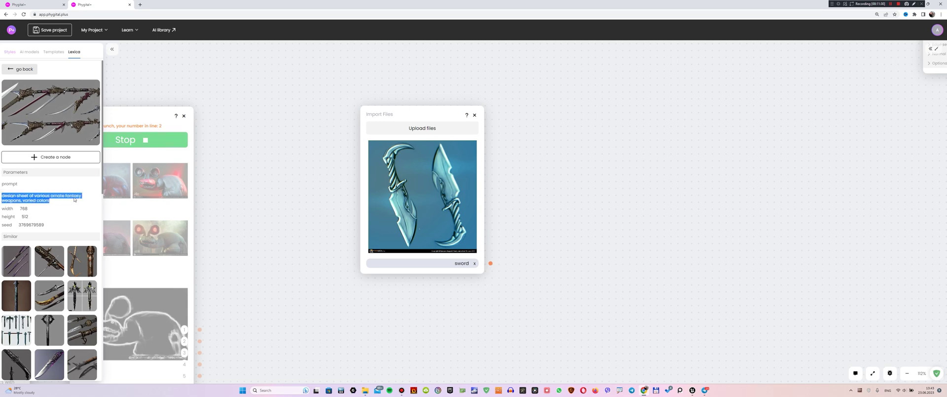
- Paste a ControlNet copy beside the sword image and give it the Lexica prompt "design sheet of various ornate fantasy weapons, varied colors"
{"action": "scroll", "coordinate": [491, 189], "scroll_direction": "down", "scroll_amount": 5}
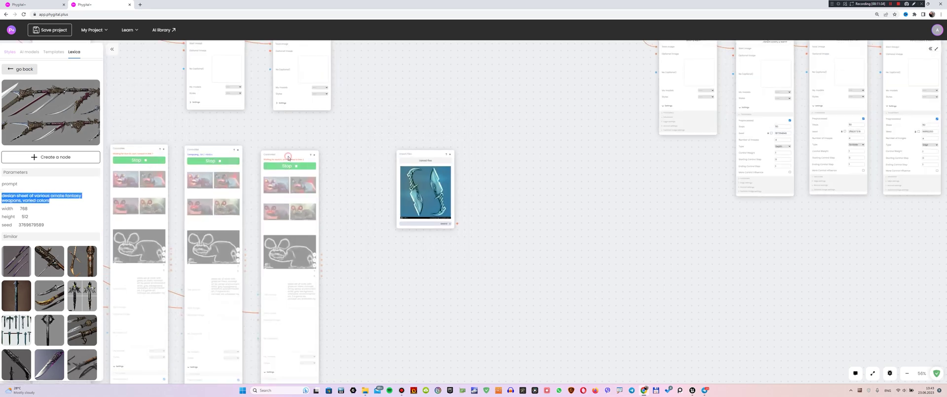
{"action": "key", "text": "ctrl+v"}
{"action": "left_click_drag", "start_coordinate": [282, 152], "coordinate": [498, 158]}
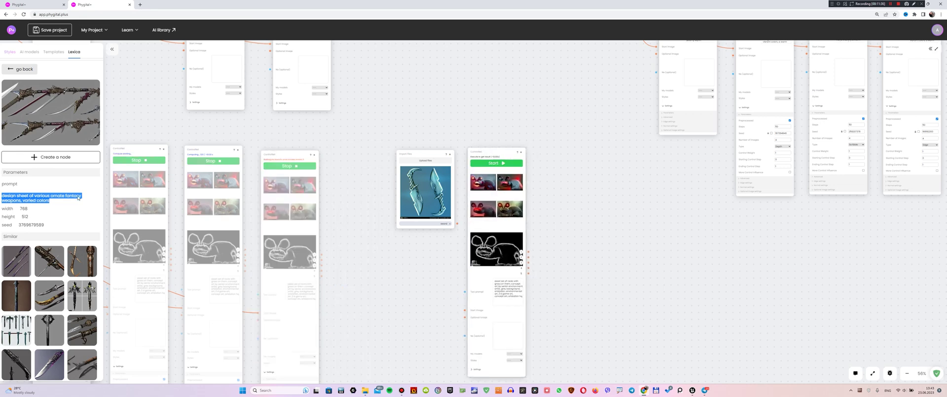
{"action": "left_click_drag", "start_coordinate": [64, 202], "coordinate": [2, 195]}
{"action": "scroll", "coordinate": [566, 349], "scroll_direction": "up", "scroll_amount": 6}
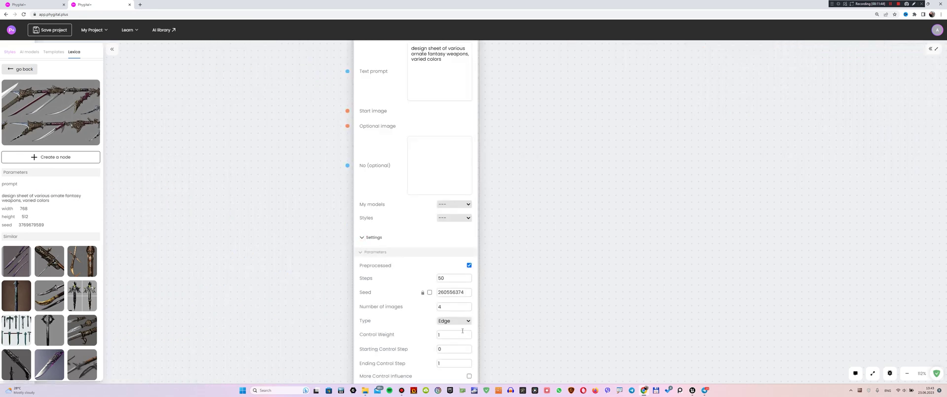
- Set the sword ControlNet node's Type to HED and connect the sword image to its Start image
{"action": "left_click", "coordinate": [455, 321]}
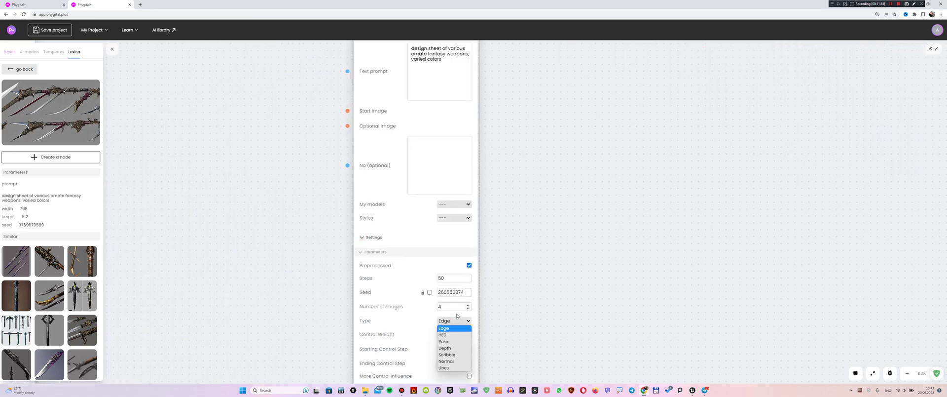
{"action": "left_click", "coordinate": [446, 335]}
{"action": "left_click_drag", "start_coordinate": [578, 178], "coordinate": [424, 348]}
{"action": "scroll", "coordinate": [469, 256], "scroll_direction": "down", "scroll_amount": 4}
{"action": "left_click_drag", "start_coordinate": [269, 198], "coordinate": [280, 317]}
- Make three copies of the sword ControlNet node and arrange them in a row beside the original
{"action": "key", "text": "ctrl+v"}
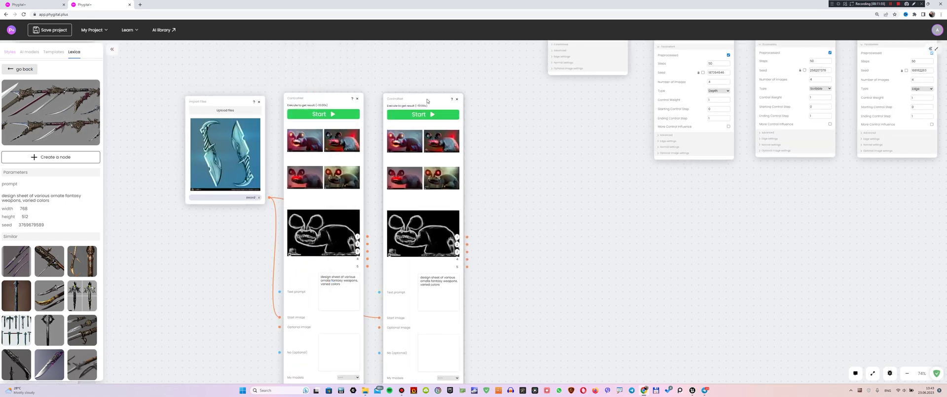
{"action": "key", "text": "ctrl+v"}
{"action": "left_click_drag", "start_coordinate": [316, 84], "coordinate": [531, 103]}
{"action": "left_click_drag", "start_coordinate": [625, 249], "coordinate": [484, 245]}
{"action": "scroll", "coordinate": [464, 173], "scroll_direction": "down", "scroll_amount": 3}
{"action": "left_click_drag", "start_coordinate": [409, 116], "coordinate": [441, 179]}
{"action": "left_click_drag", "start_coordinate": [335, 113], "coordinate": [358, 183]}
{"action": "left_click_drag", "start_coordinate": [266, 113], "coordinate": [270, 146]}
{"action": "left_click_drag", "start_coordinate": [207, 222], "coordinate": [327, 158]}
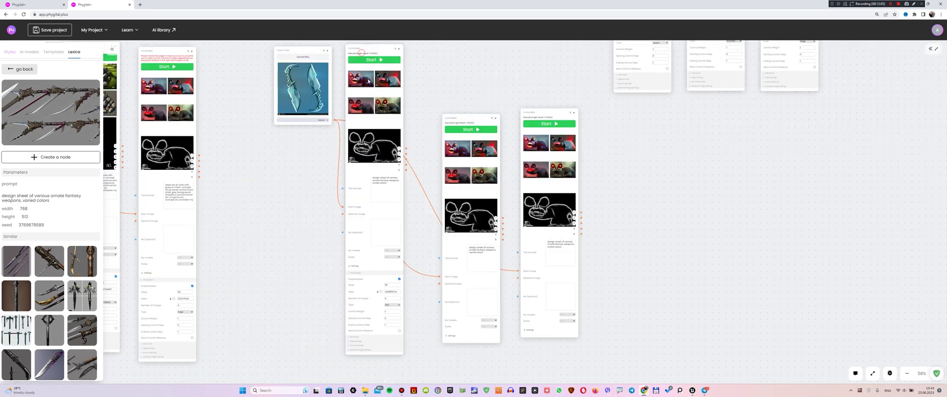
{"action": "left_click_drag", "start_coordinate": [369, 109], "coordinate": [372, 134]}
{"action": "key", "text": "ctrl+v"}
- Expand the settings of the second sword ControlNet node and set its Type to Depth
{"action": "left_click_drag", "start_coordinate": [435, 352], "coordinate": [423, 222]}
{"action": "scroll", "coordinate": [429, 204], "scroll_direction": "up", "scroll_amount": 5}
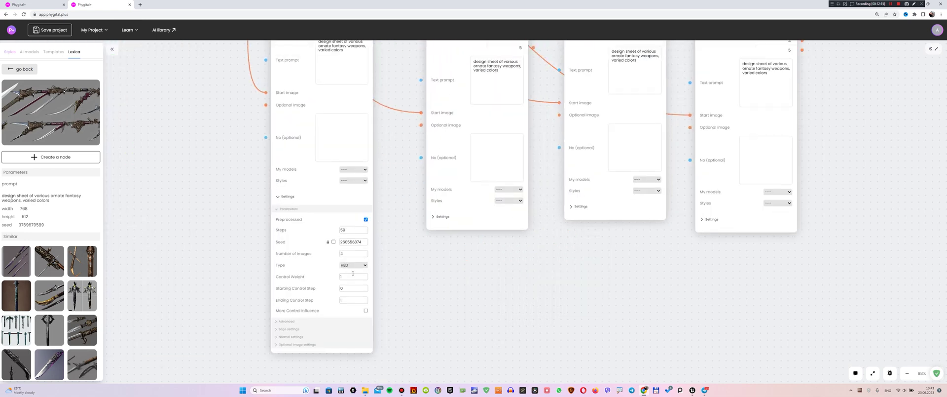
{"action": "left_click", "coordinate": [439, 216]}
{"action": "left_click", "coordinate": [508, 285]}
{"action": "left_click", "coordinate": [504, 312]}
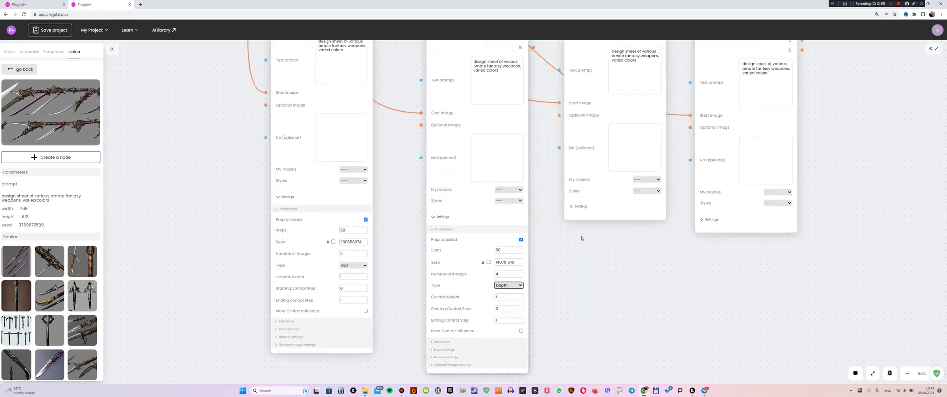
- Expand the settings of the third and fourth sword ControlNet nodes and set their Types to Scribble and Edge
{"action": "left_click", "coordinate": [579, 206]}
{"action": "left_click", "coordinate": [646, 274]}
{"action": "left_click", "coordinate": [642, 307]}
{"action": "left_click", "coordinate": [711, 219]}
{"action": "left_click", "coordinate": [769, 287]}
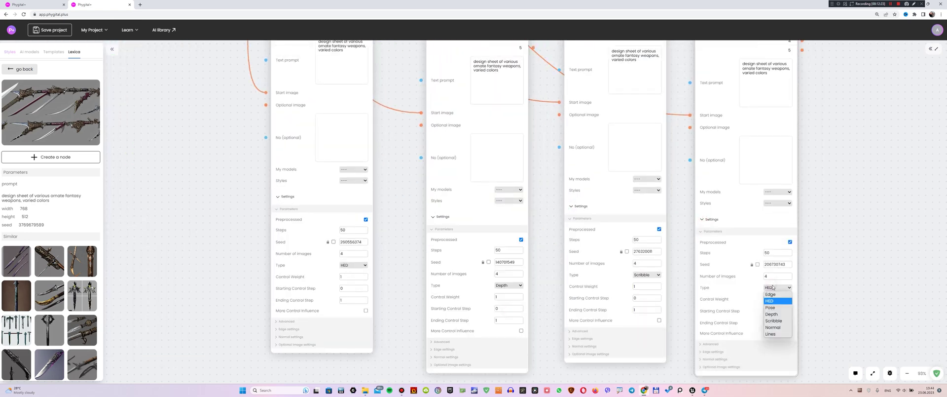
{"action": "left_click", "coordinate": [777, 295]}
- Start generation on the sword ControlNet nodes
{"action": "scroll", "coordinate": [833, 271], "scroll_direction": "down", "scroll_amount": 5}
{"action": "left_click_drag", "start_coordinate": [833, 271], "coordinate": [607, 303]}
{"action": "scroll", "coordinate": [496, 210], "scroll_direction": "up", "scroll_amount": 3}
{"action": "left_click", "coordinate": [383, 115]}
{"action": "left_click", "coordinate": [471, 126]}
{"action": "left_click", "coordinate": [550, 120]}
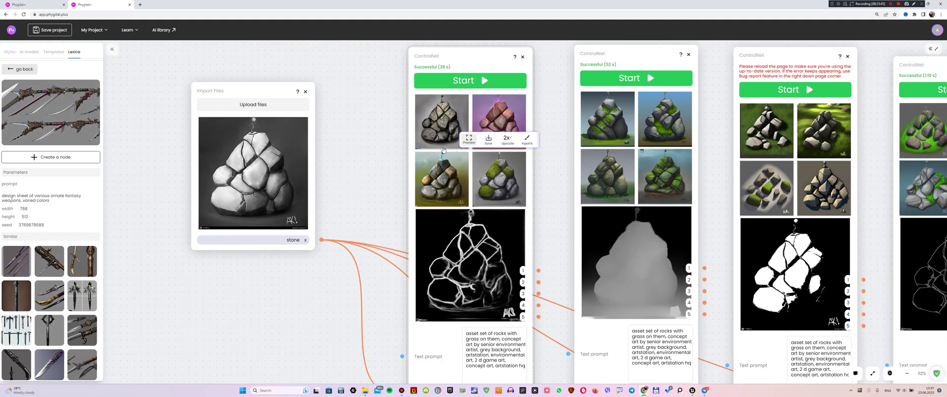
- Compare the stone sketch with the HED ControlNet results and preview the first generated image at full size
{"action": "scroll", "coordinate": [513, 199], "scroll_direction": "up", "scroll_amount": 5}
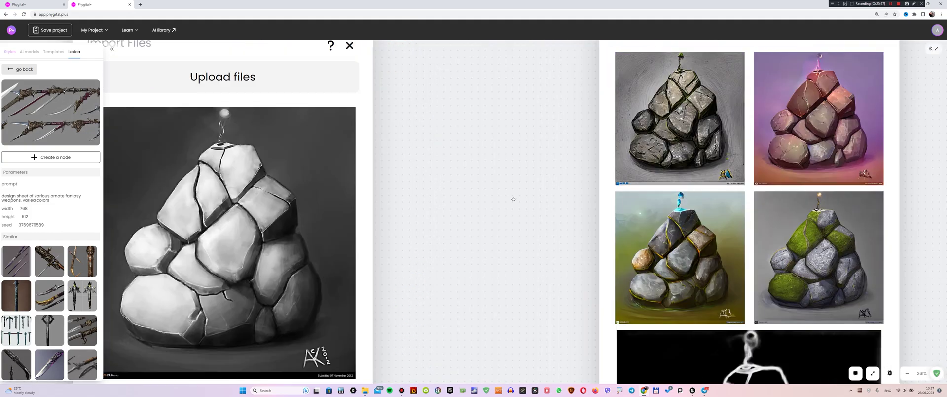
{"action": "left_click_drag", "start_coordinate": [513, 200], "coordinate": [551, 203]}
{"action": "scroll", "coordinate": [495, 201], "scroll_direction": "down", "scroll_amount": 1}
{"action": "left_click_drag", "start_coordinate": [641, 196], "coordinate": [573, 181]}
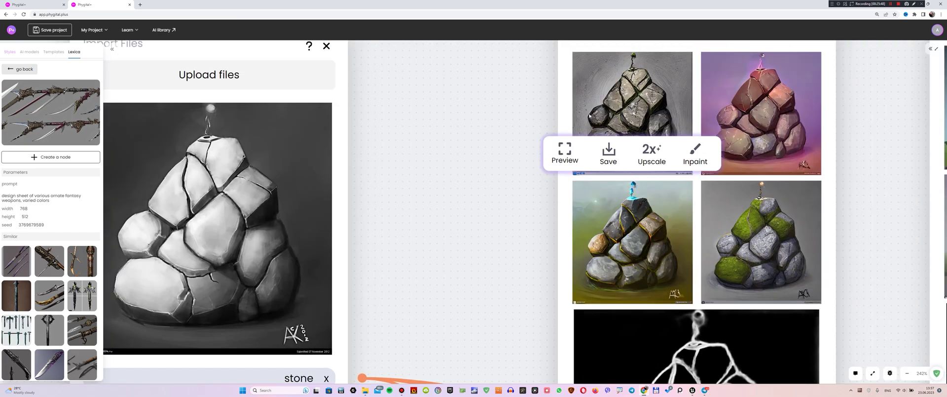
{"action": "left_click", "coordinate": [573, 156]}
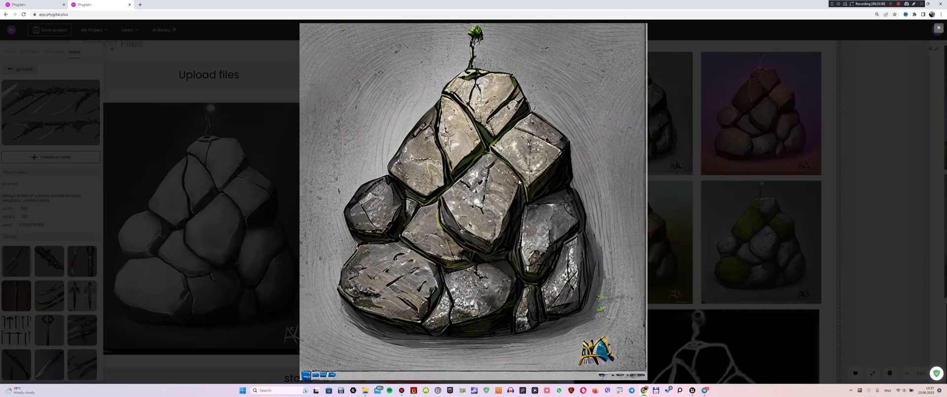
{"action": "left_click", "coordinate": [704, 119]}
- Preview the other three stone images from the HED ControlNet node at full size
{"action": "mouse_move", "coordinate": [704, 119]}
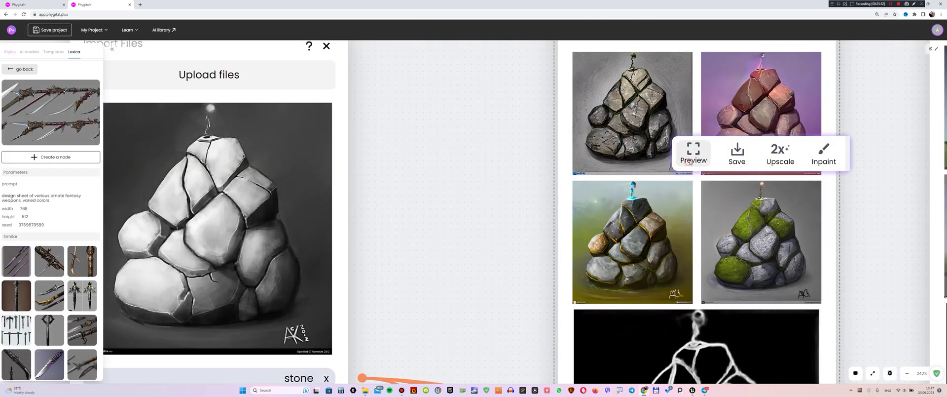
{"action": "left_click", "coordinate": [689, 159]}
{"action": "key", "text": "Escape"}
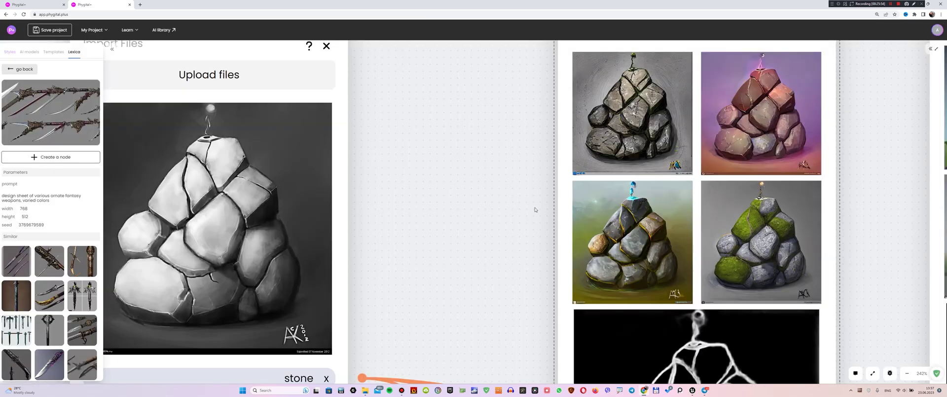
{"action": "left_click", "coordinate": [569, 286]}
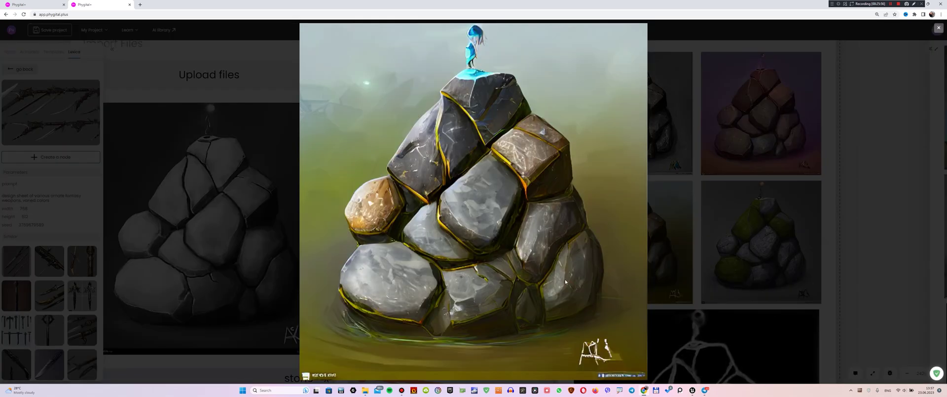
{"action": "key", "text": "Escape"}
{"action": "left_click", "coordinate": [689, 285]}
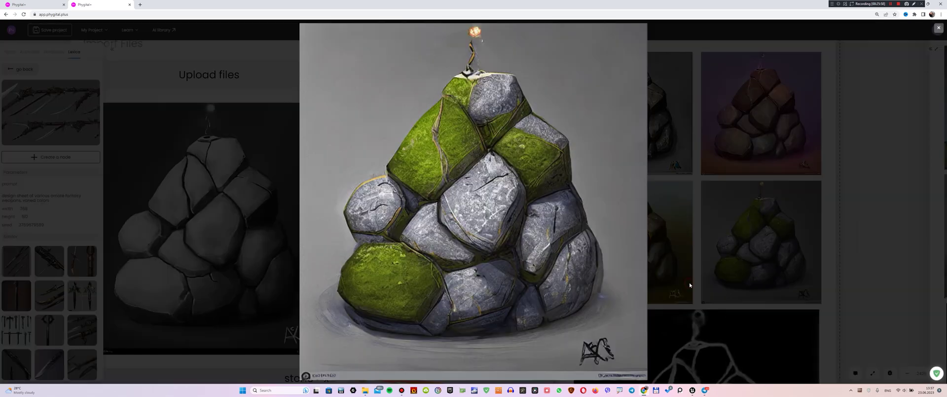
{"action": "key", "text": "Escape"}
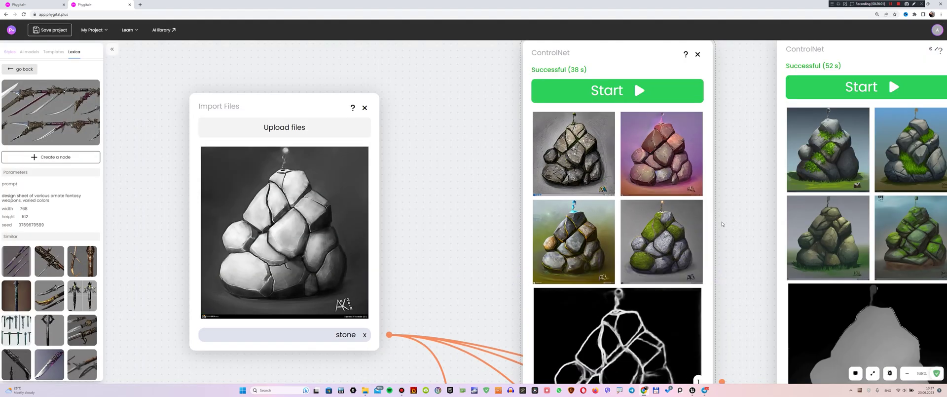
- Preview the four stone images from the Depth ControlNet node at full size, one after another
{"action": "left_click_drag", "start_coordinate": [722, 223], "coordinate": [439, 223]}
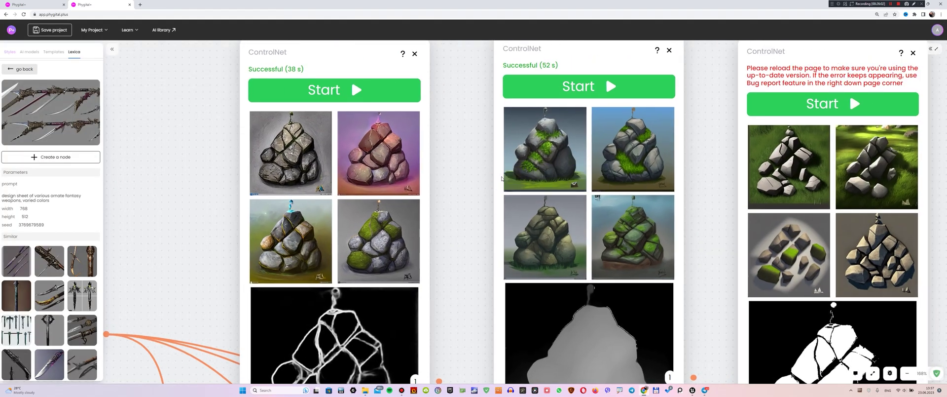
{"action": "left_click", "coordinate": [492, 182]}
{"action": "key", "text": "Escape"}
{"action": "mouse_move", "coordinate": [641, 150]}
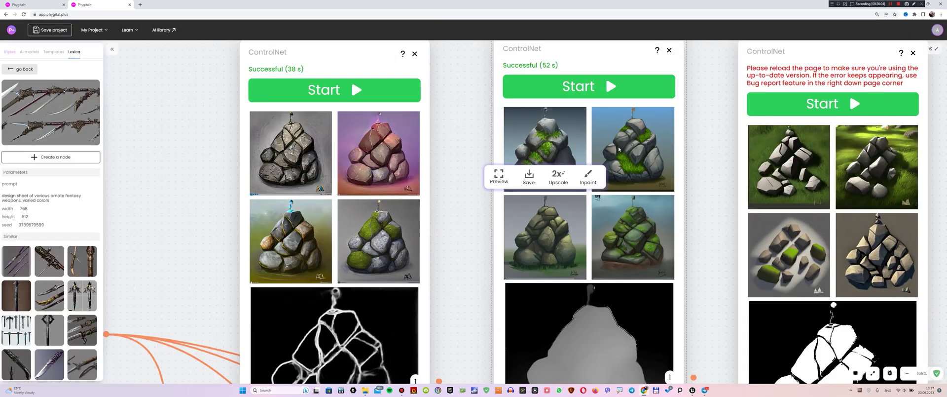
{"action": "left_click", "coordinate": [582, 184]}
{"action": "key", "text": "Escape"}
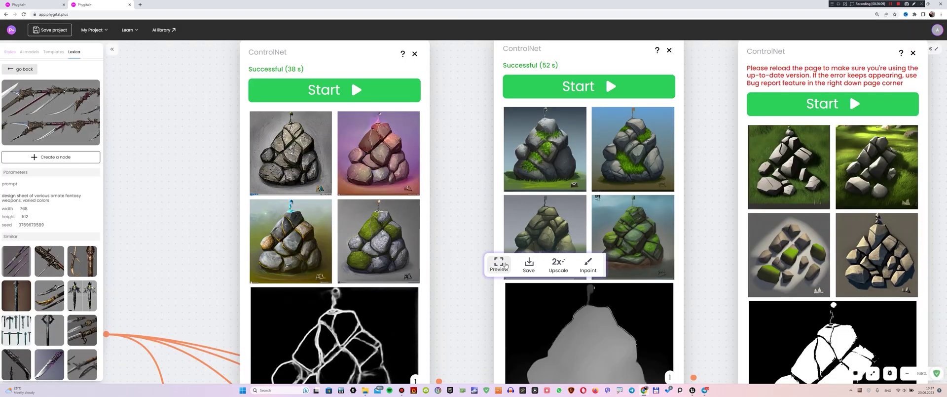
{"action": "left_click", "coordinate": [504, 264]}
{"action": "key", "text": "Escape"}
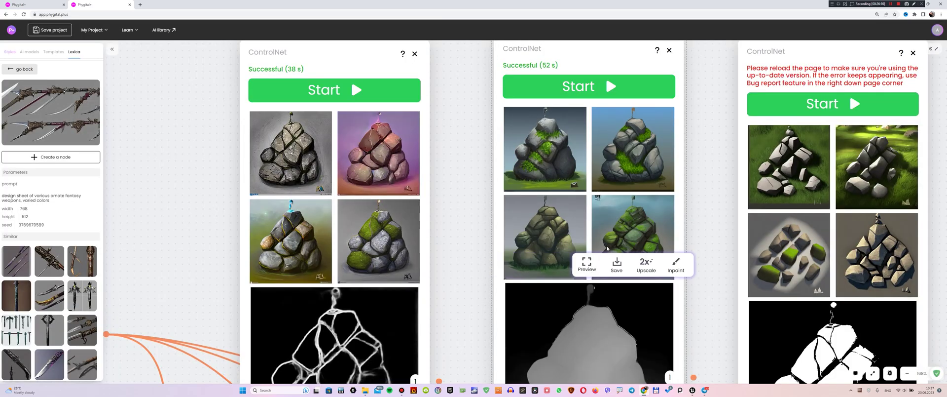
{"action": "left_click", "coordinate": [586, 264]}
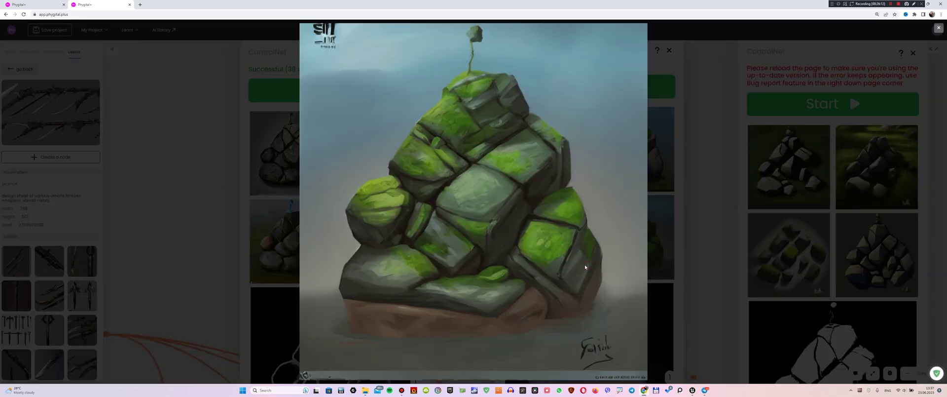
{"action": "key", "text": "Escape"}
- Delete the third stone ControlNet node, the Scribble one
{"action": "left_click_drag", "start_coordinate": [706, 192], "coordinate": [446, 235]}
{"action": "scroll", "coordinate": [549, 151], "scroll_direction": "down", "scroll_amount": 3}
{"action": "left_click", "coordinate": [620, 113]}
{"action": "scroll", "coordinate": [577, 169], "scroll_direction": "down", "scroll_amount": 3}
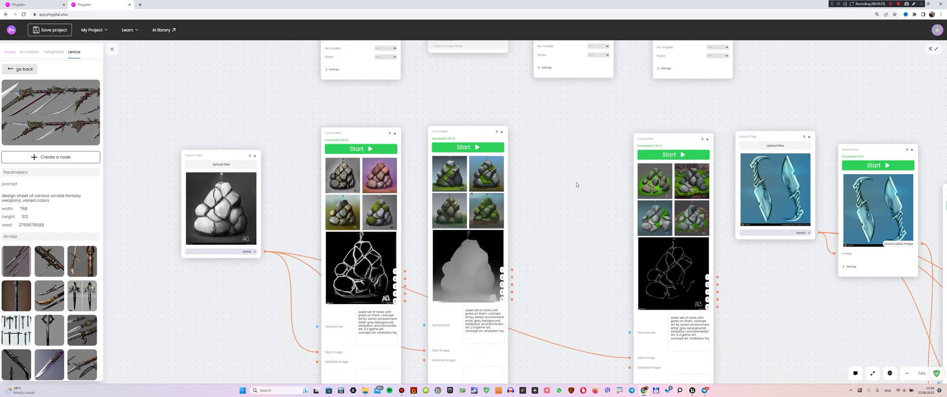
- Move the stone image node away from its ControlNet nodes, add a Downscale node beside it and connect the stone image to it
{"action": "left_click_drag", "start_coordinate": [366, 205], "coordinate": [450, 167]}
{"action": "left_click_drag", "start_coordinate": [276, 128], "coordinate": [156, 117]}
{"action": "right_click", "coordinate": [272, 133]}
{"action": "left_click", "coordinate": [298, 196]}
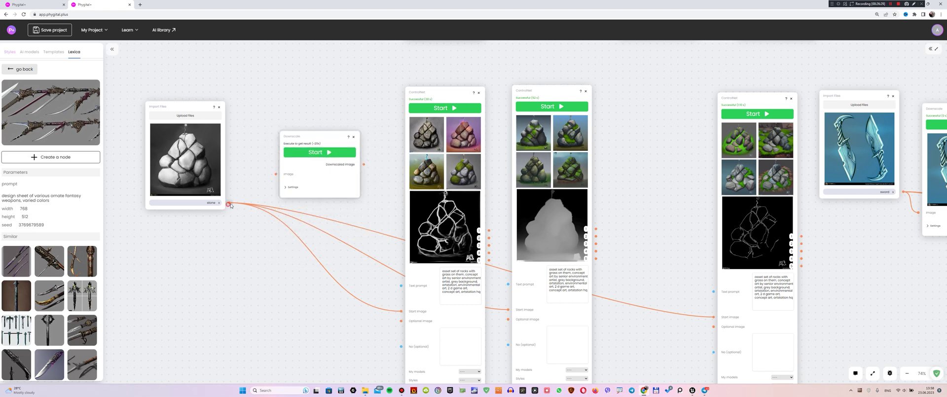
{"action": "left_click_drag", "start_coordinate": [249, 197], "coordinate": [274, 175]}
{"action": "left_click_drag", "start_coordinate": [362, 182], "coordinate": [344, 176]}
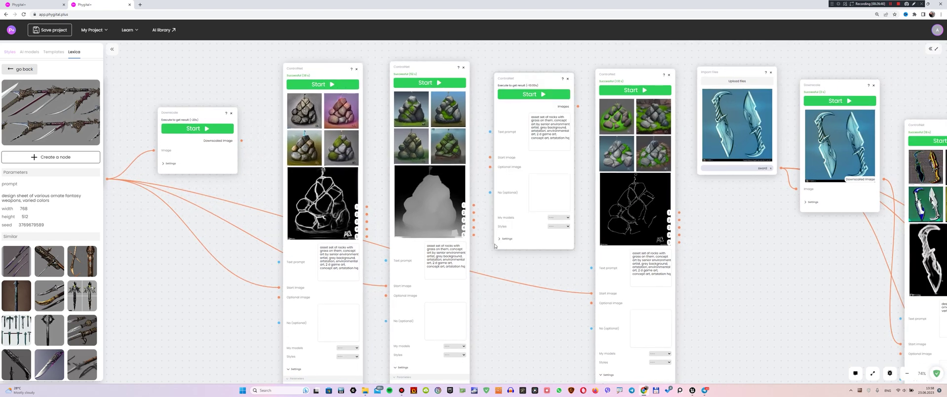
- Set the new stone ControlNet node's Type to Scribble and expand its optional image settings
{"action": "left_click", "coordinate": [499, 238]}
{"action": "scroll", "coordinate": [487, 197], "scroll_direction": "down", "scroll_amount": 3}
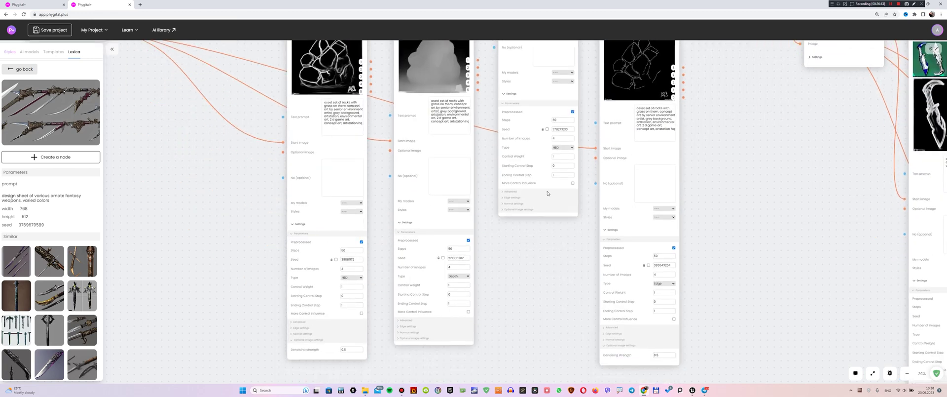
{"action": "left_click", "coordinate": [562, 146]}
{"action": "left_click", "coordinate": [565, 181]}
{"action": "scroll", "coordinate": [518, 276], "scroll_direction": "up", "scroll_amount": 2}
{"action": "left_click", "coordinate": [496, 293]}
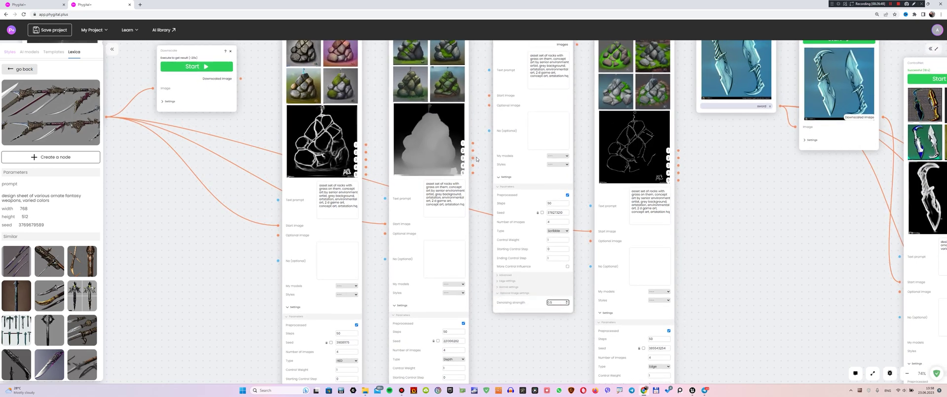
- Start generation on the new stone Scribble ControlNet node
{"action": "scroll", "coordinate": [477, 159], "scroll_direction": "up", "scroll_amount": 2}
{"action": "scroll", "coordinate": [189, 212], "scroll_direction": "left", "scroll_amount": 3}
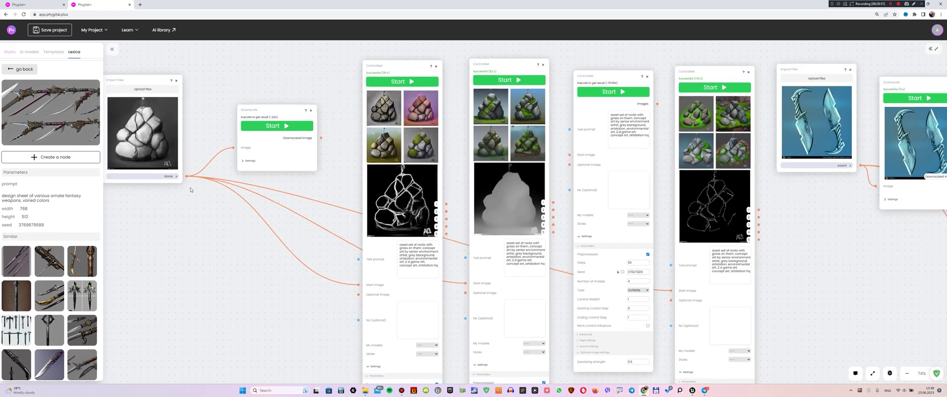
{"action": "scroll", "coordinate": [570, 154], "scroll_direction": "right", "scroll_amount": 2}
{"action": "scroll", "coordinate": [569, 154], "scroll_direction": "up", "scroll_amount": 1}
{"action": "left_click", "coordinate": [557, 126]}
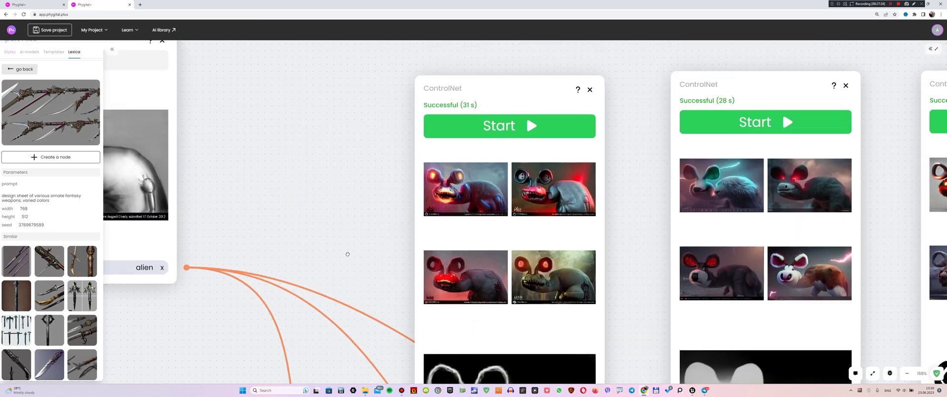
- Preview each of the four generated creatures in the first alien ControlNet node, the one with the soft-edge map, at full size
{"action": "scroll", "coordinate": [447, 197], "scroll_direction": "up", "scroll_amount": 5}
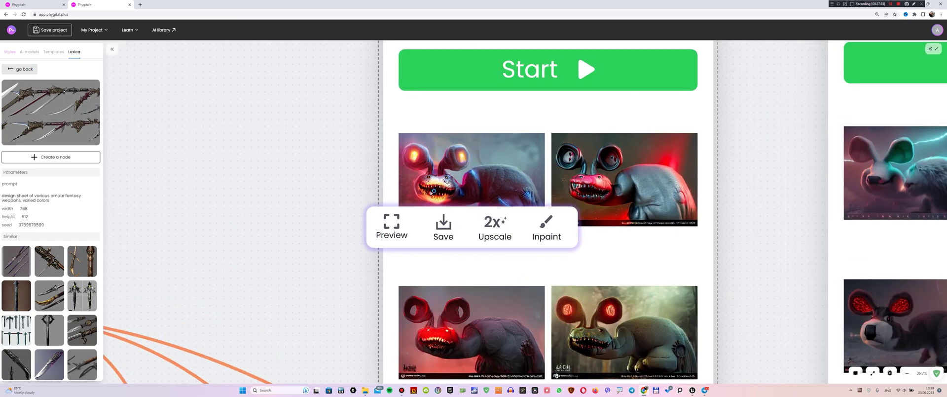
{"action": "left_click", "coordinate": [400, 225]}
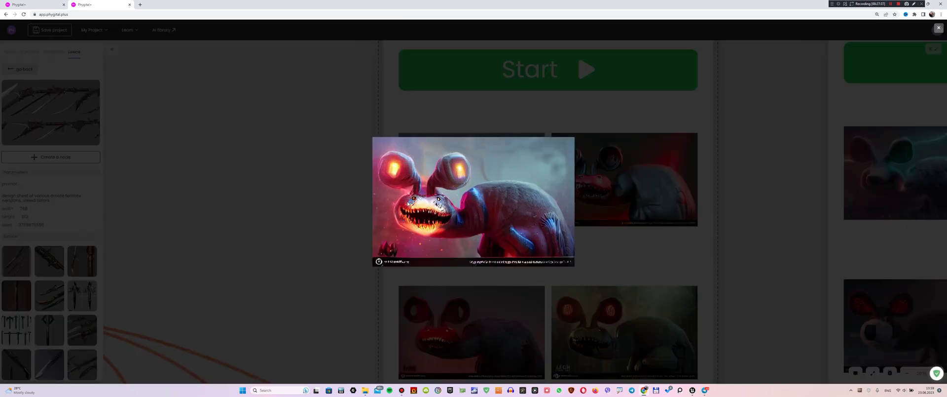
{"action": "left_click", "coordinate": [638, 199]}
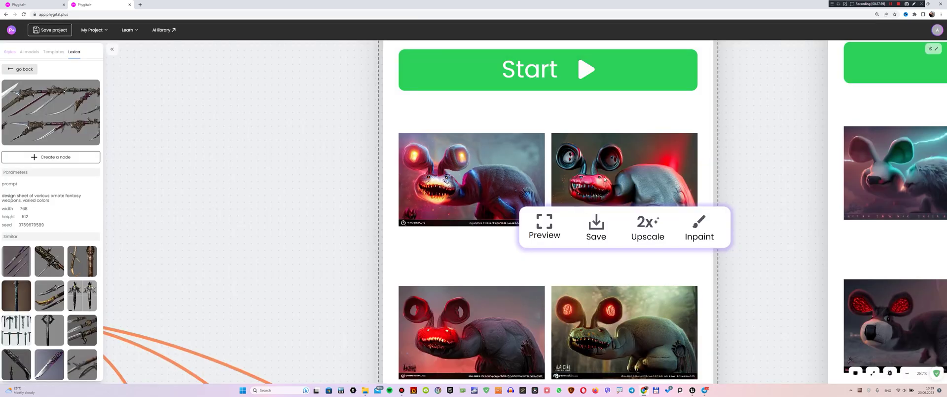
{"action": "left_click", "coordinate": [544, 224]}
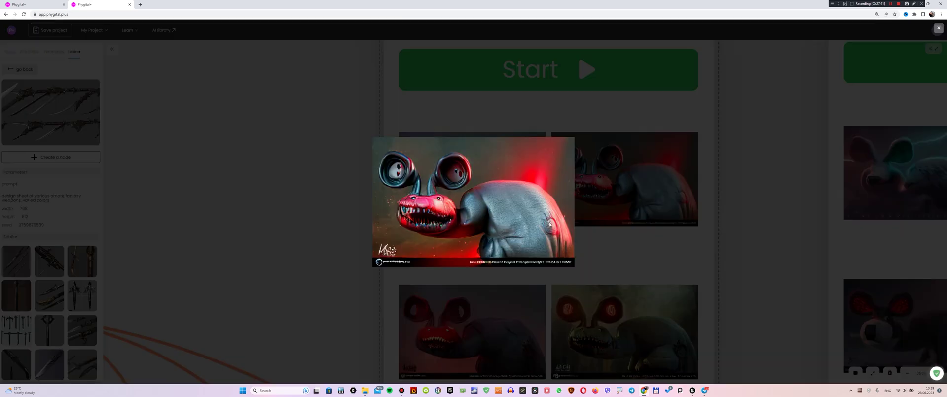
{"action": "left_click", "coordinate": [541, 221]}
{"action": "scroll", "coordinate": [272, 203], "scroll_direction": "down", "scroll_amount": 1}
{"action": "left_click_drag", "start_coordinate": [311, 192], "coordinate": [639, 242]}
{"action": "left_click_drag", "start_coordinate": [391, 177], "coordinate": [329, 147]}
{"action": "left_click_drag", "start_coordinate": [561, 222], "coordinate": [333, 131]}
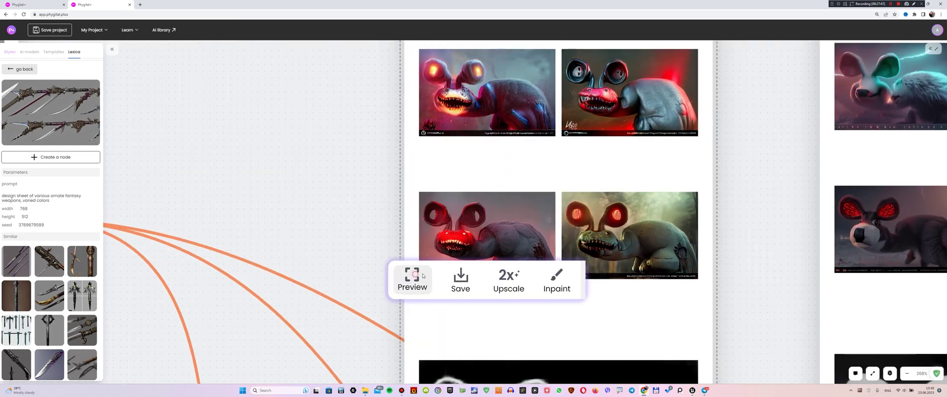
{"action": "left_click", "coordinate": [413, 276]}
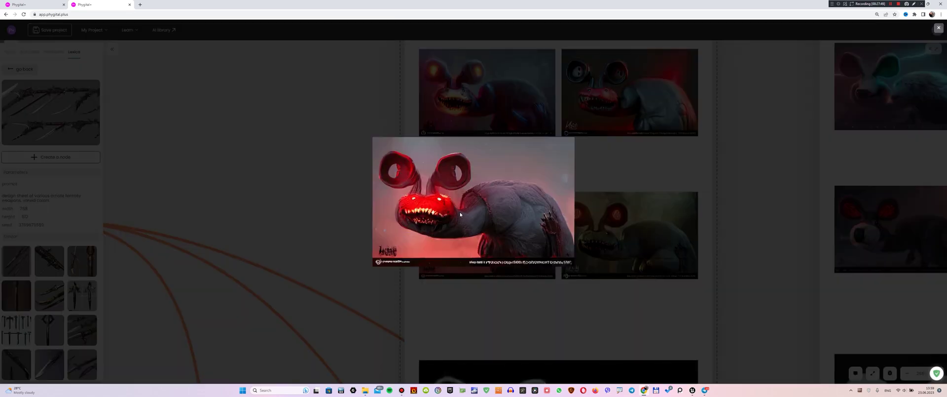
{"action": "left_click", "coordinate": [543, 274]}
{"action": "left_click", "coordinate": [543, 274]}
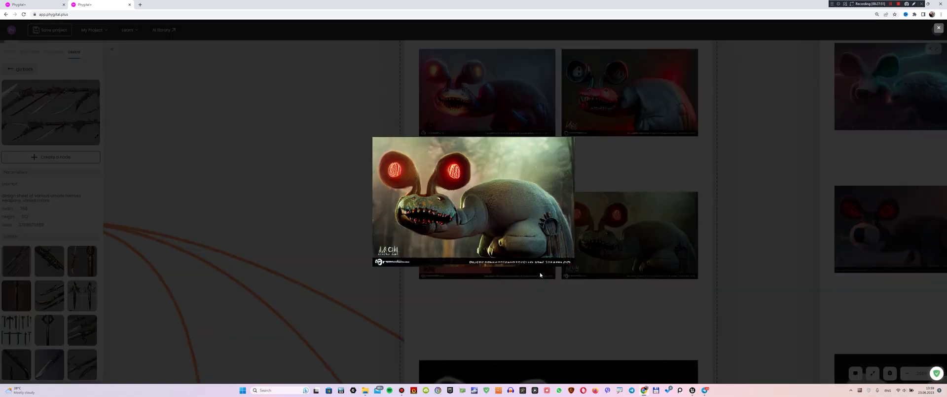
{"action": "left_click", "coordinate": [572, 275]}
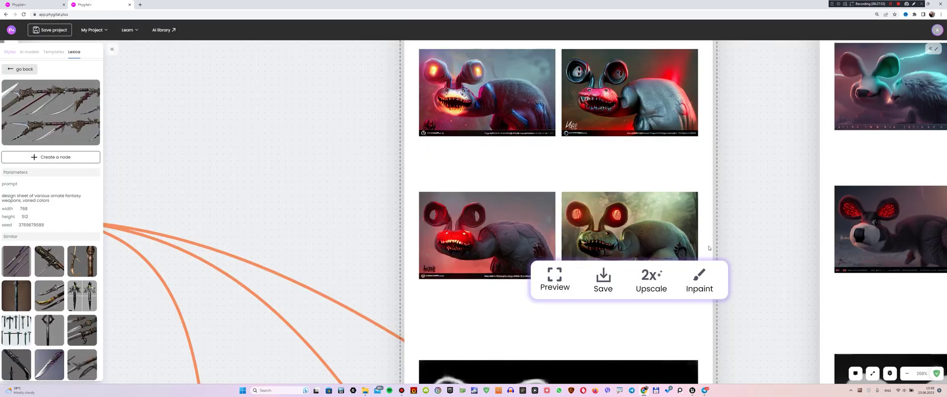
- Preview each of the four generated creatures in the second alien ControlNet node, the one with the depth map
{"action": "left_click_drag", "start_coordinate": [744, 185], "coordinate": [655, 107]}
{"action": "scroll", "coordinate": [690, 241], "scroll_direction": "down", "scroll_amount": 2}
{"action": "left_click_drag", "start_coordinate": [686, 246], "coordinate": [472, 304]}
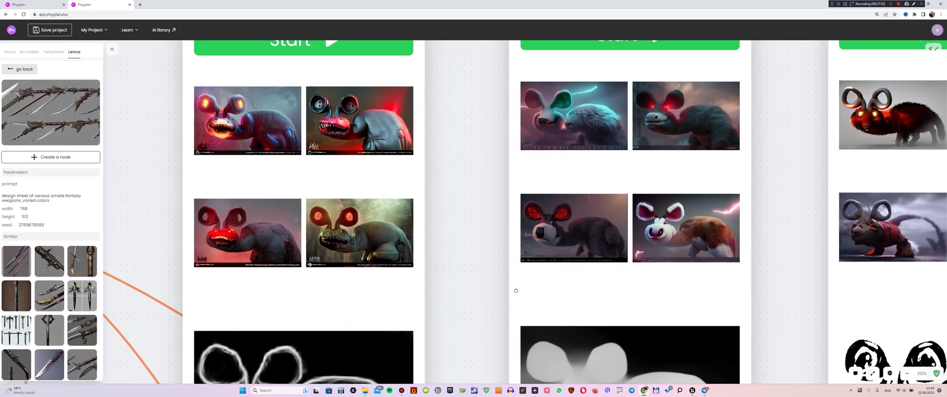
{"action": "scroll", "coordinate": [623, 174], "scroll_direction": "up", "scroll_amount": 2}
{"action": "mouse_move", "coordinate": [573, 260]}
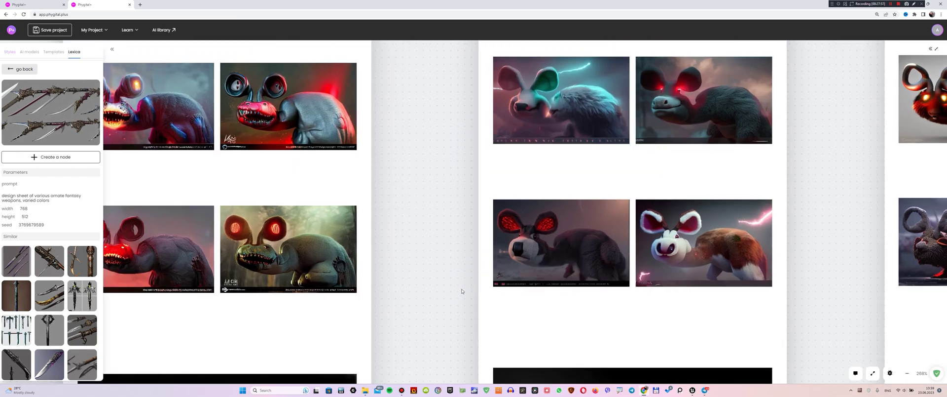
{"action": "scroll", "coordinate": [450, 169], "scroll_direction": "down", "scroll_amount": 4}
{"action": "scroll", "coordinate": [450, 169], "scroll_direction": "up", "scroll_amount": 4}
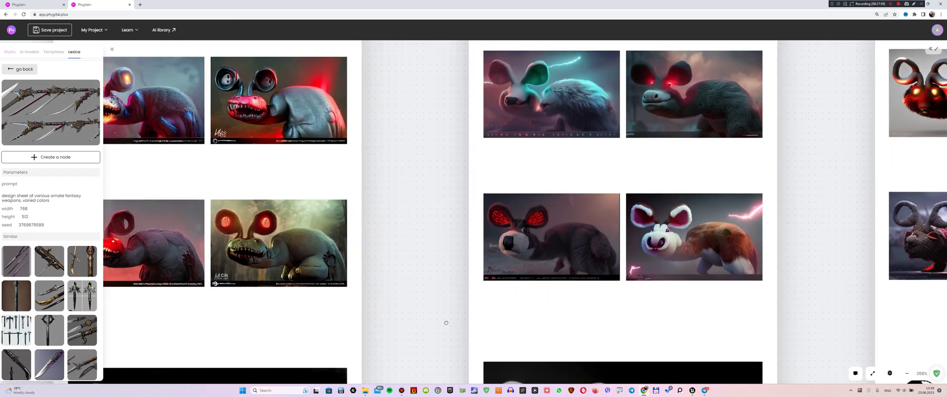
{"action": "left_click", "coordinate": [491, 138]}
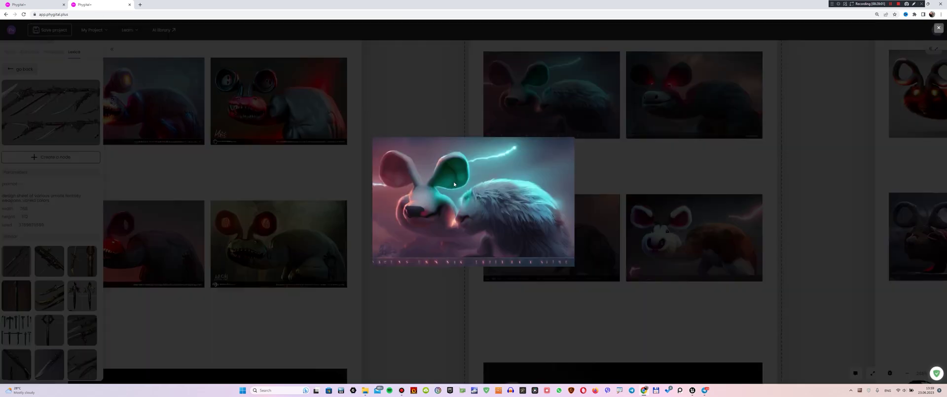
{"action": "key", "text": "Escape"}
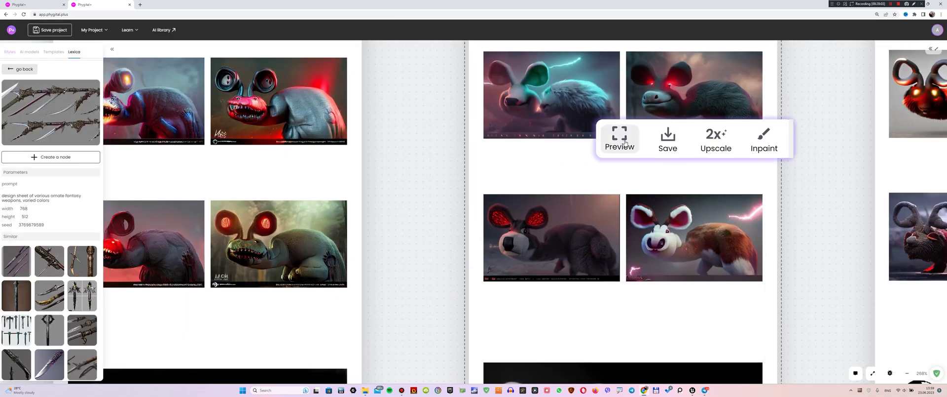
{"action": "left_click", "coordinate": [624, 142]}
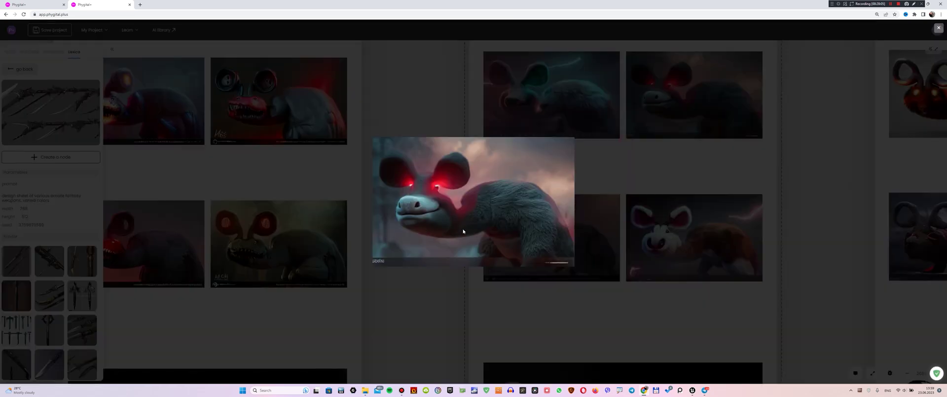
{"action": "key", "text": "ctrl+plus"}
{"action": "key", "text": "ctrl+minus"}
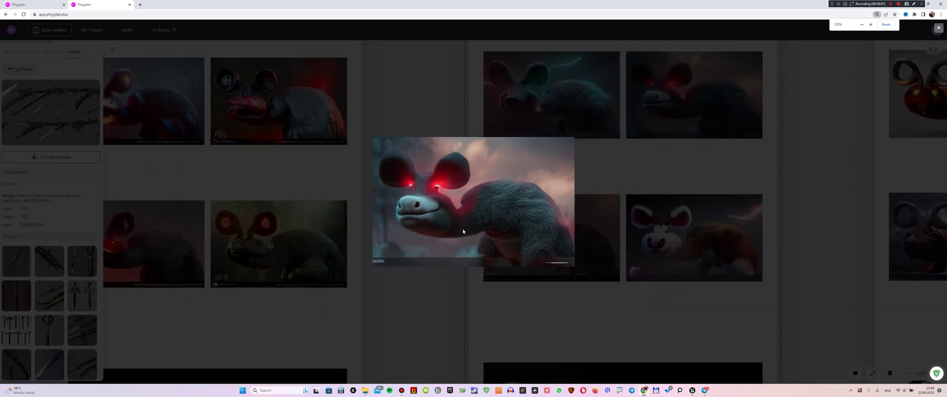
{"action": "key", "text": "Escape"}
{"action": "left_click", "coordinate": [477, 277]}
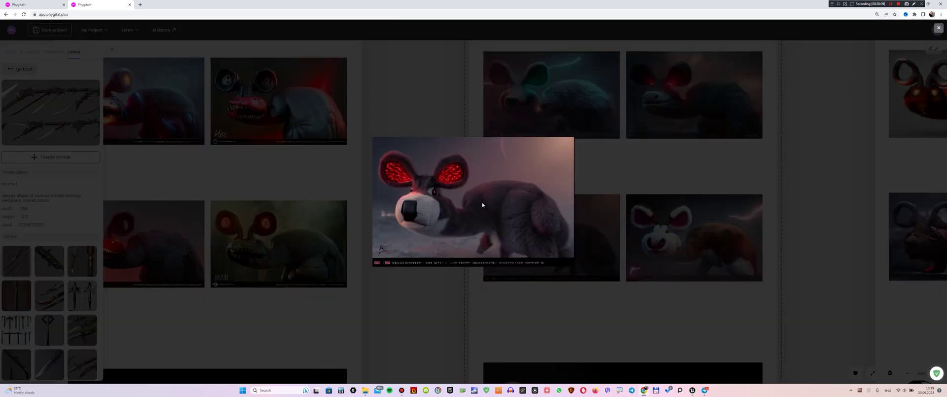
{"action": "key", "text": "Escape"}
{"action": "left_click", "coordinate": [616, 284]}
{"action": "key", "text": "Escape"}
- Expand the settings of the third alien ControlNet node and check its type and parameters
{"action": "left_click_drag", "start_coordinate": [903, 232], "coordinate": [525, 107]}
{"action": "scroll", "coordinate": [492, 250], "scroll_direction": "down", "scroll_amount": 10}
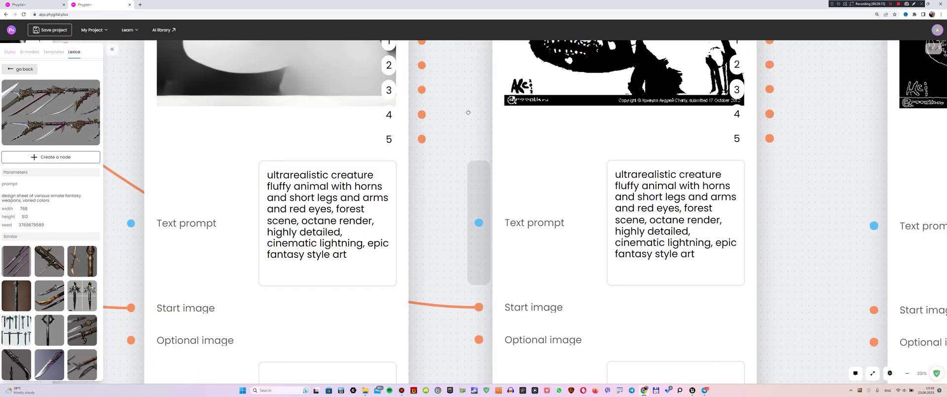
{"action": "scroll", "coordinate": [462, 204], "scroll_direction": "down", "scroll_amount": 5}
{"action": "left_click", "coordinate": [532, 225]}
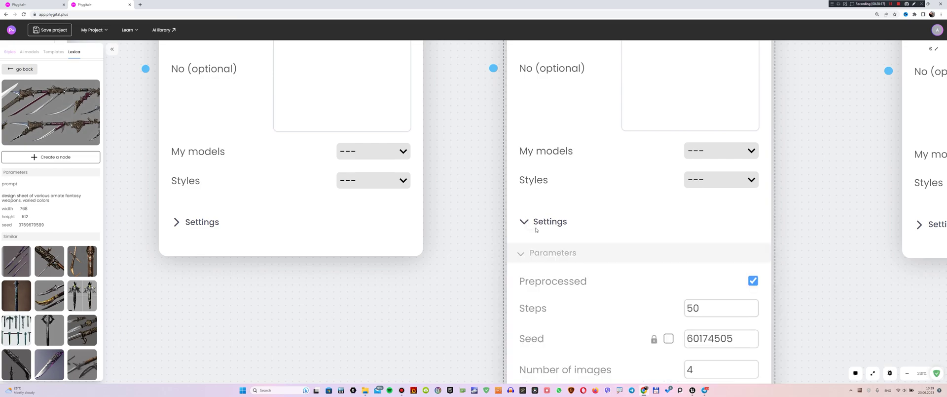
{"action": "scroll", "coordinate": [487, 252], "scroll_direction": "down", "scroll_amount": 5}
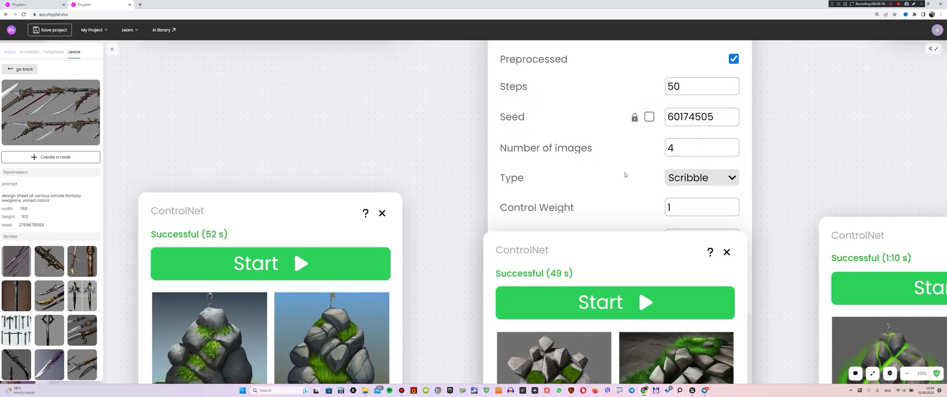
{"action": "scroll", "coordinate": [520, 140], "scroll_direction": "up", "scroll_amount": 5}
{"action": "scroll", "coordinate": [457, 311], "scroll_direction": "up", "scroll_amount": 12}
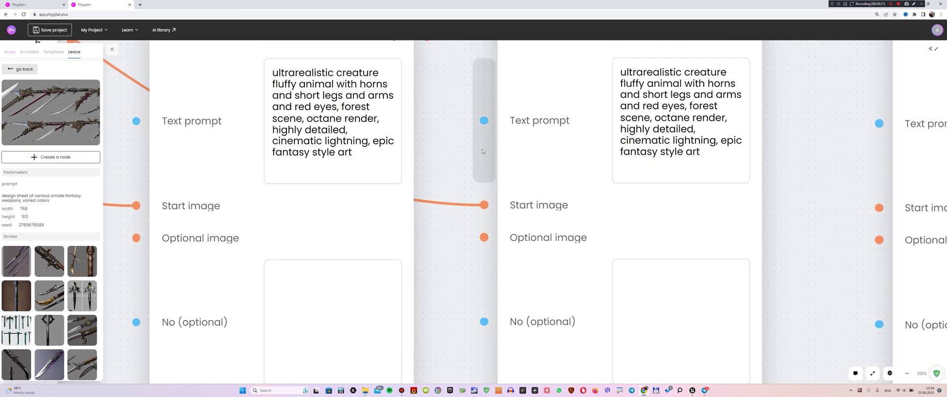
{"action": "scroll", "coordinate": [454, 313], "scroll_direction": "up", "scroll_amount": 5}
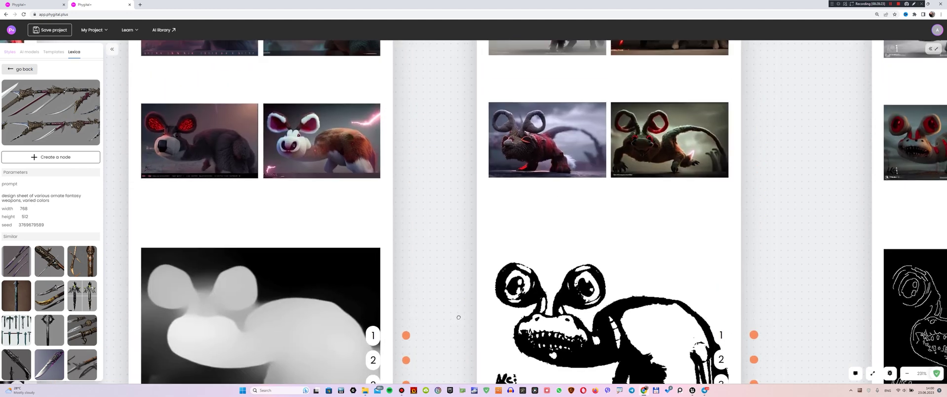
- Preview each of the four generated creatures in the alien Scribble ControlNet node
{"action": "mouse_move", "coordinate": [531, 183]}
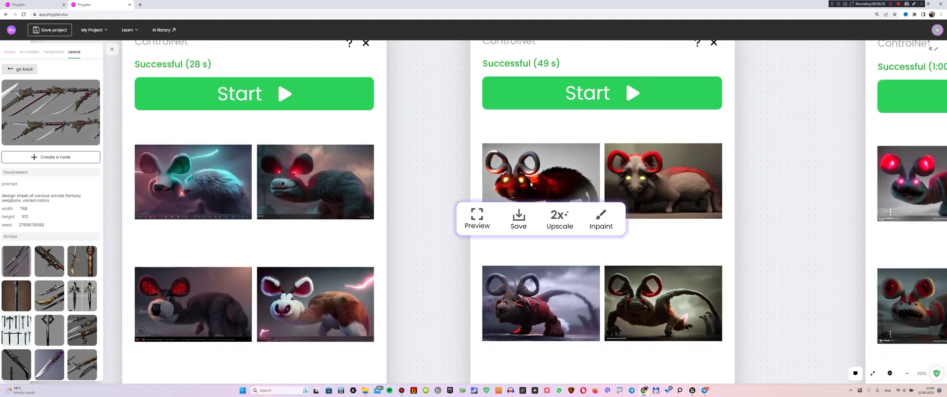
{"action": "left_click", "coordinate": [477, 216]}
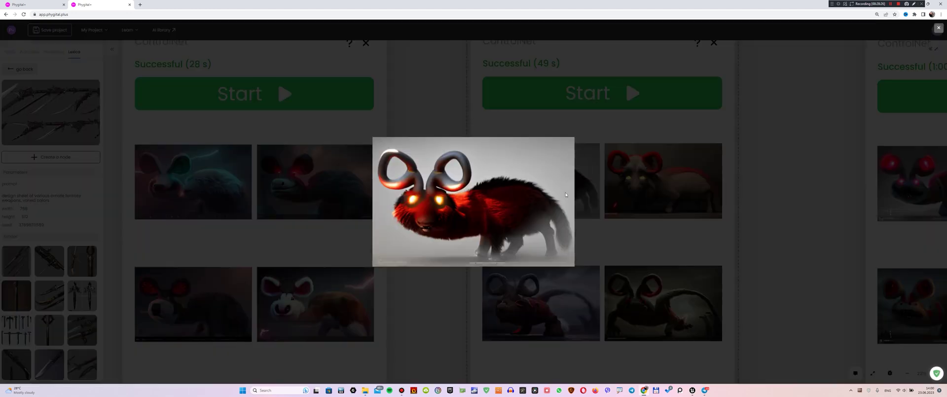
{"action": "left_click", "coordinate": [580, 203]}
{"action": "left_click", "coordinate": [598, 217]}
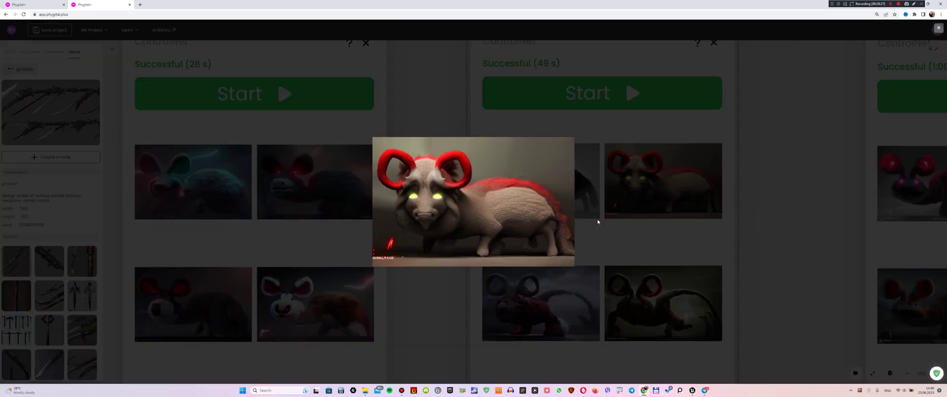
{"action": "left_click", "coordinate": [558, 288]}
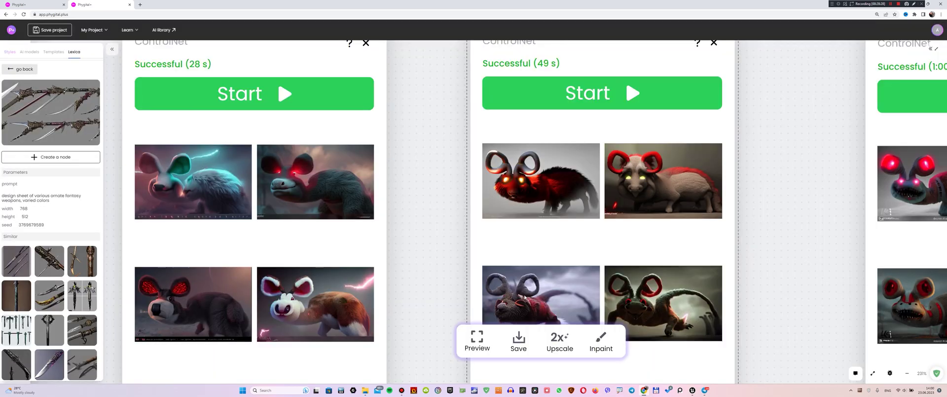
{"action": "left_click", "coordinate": [476, 339]}
{"action": "left_click", "coordinate": [675, 329]}
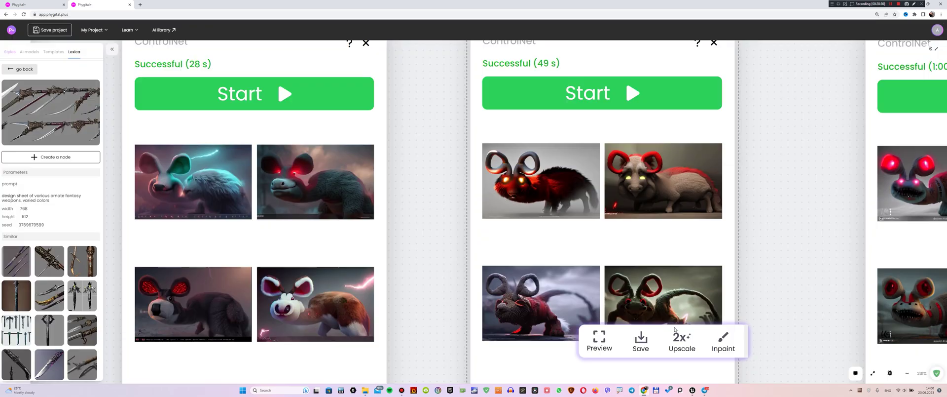
{"action": "left_click", "coordinate": [614, 339]}
{"action": "left_click", "coordinate": [457, 286]}
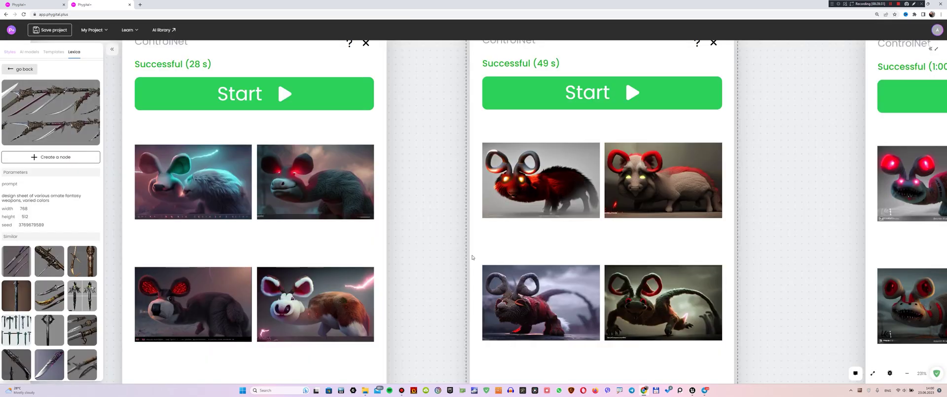
- Set the denoising strength to 0.5 in the alien Scribble node's optional image settings and start its generation again
{"action": "scroll", "coordinate": [441, 260], "scroll_direction": "down", "scroll_amount": 5}
{"action": "scroll", "coordinate": [444, 231], "scroll_direction": "down", "scroll_amount": 5}
{"action": "scroll", "coordinate": [427, 135], "scroll_direction": "down", "scroll_amount": 5}
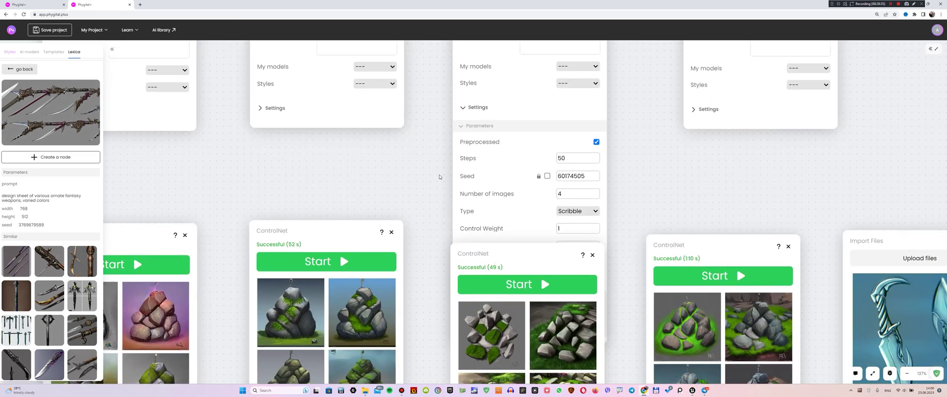
{"action": "scroll", "coordinate": [435, 157], "scroll_direction": "down", "scroll_amount": 4}
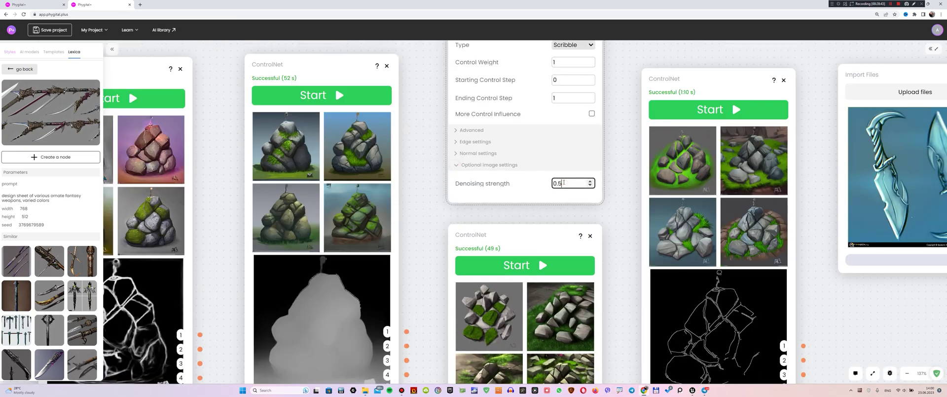
{"action": "scroll", "coordinate": [442, 119], "scroll_direction": "up", "scroll_amount": 15}
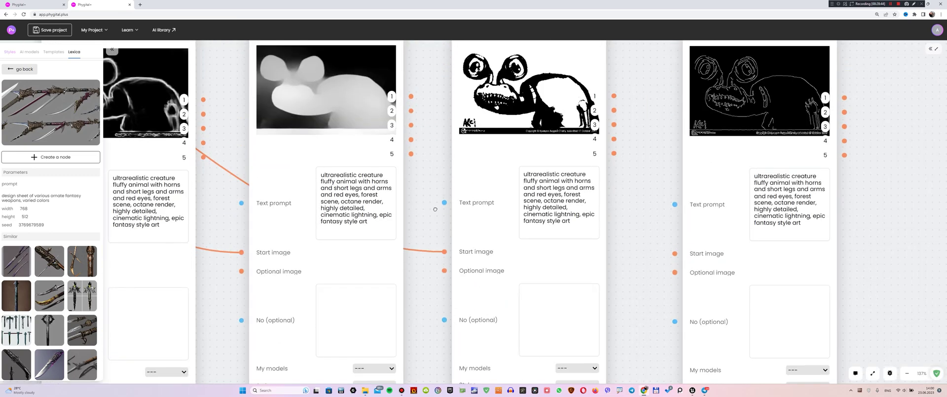
{"action": "scroll", "coordinate": [438, 234], "scroll_direction": "up", "scroll_amount": 4}
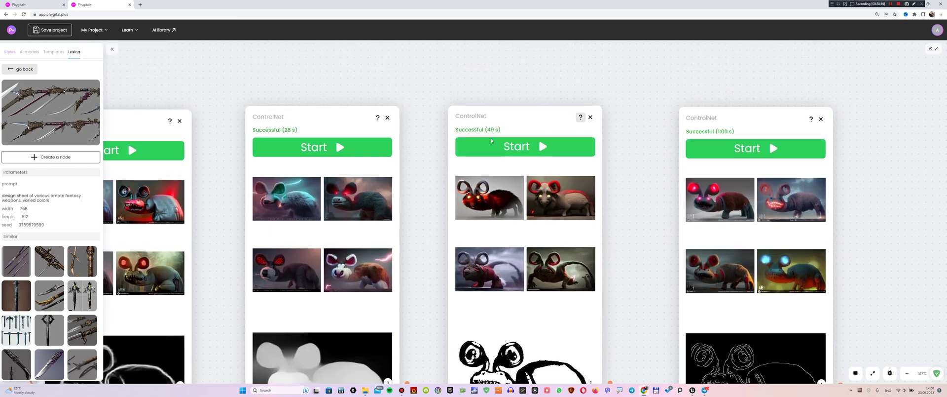
{"action": "left_click", "coordinate": [515, 151]}
- Look over the alien ControlNet nodes, comparing their generated creatures, control maps and text prompts
{"action": "scroll", "coordinate": [508, 162], "scroll_direction": "down", "scroll_amount": 3}
{"action": "scroll", "coordinate": [508, 163], "scroll_direction": "right", "scroll_amount": 4}
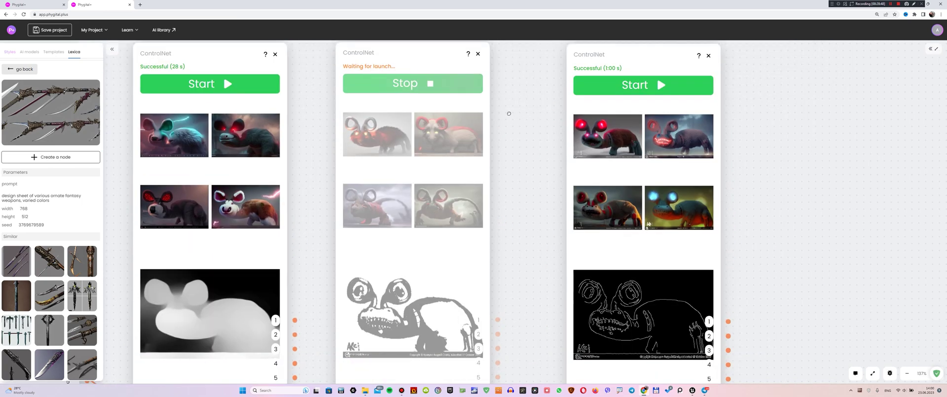
{"action": "scroll", "coordinate": [490, 158], "scroll_direction": "up", "scroll_amount": 3}
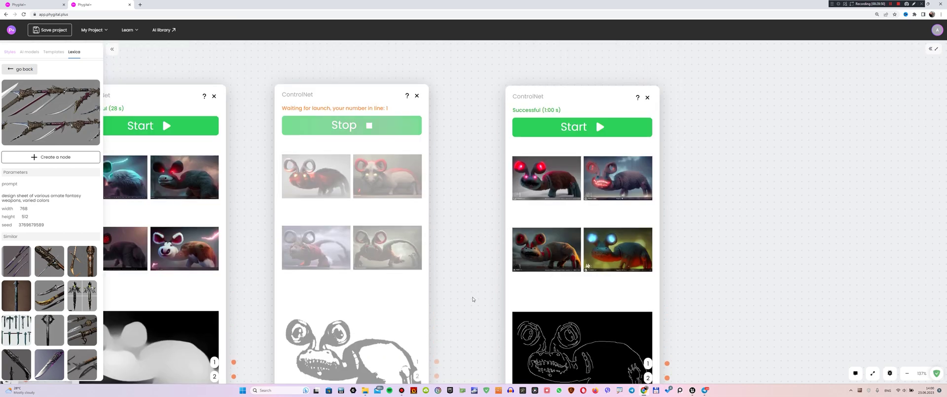
{"action": "scroll", "coordinate": [474, 276], "scroll_direction": "down", "scroll_amount": 6}
{"action": "scroll", "coordinate": [464, 246], "scroll_direction": "down", "scroll_amount": 5}
{"action": "scroll", "coordinate": [483, 193], "scroll_direction": "up", "scroll_amount": 8}
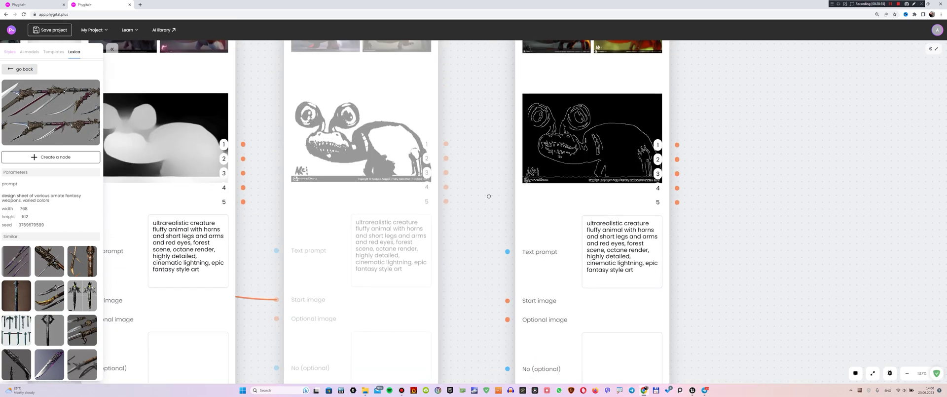
{"action": "scroll", "coordinate": [483, 192], "scroll_direction": "down", "scroll_amount": 2}
{"action": "scroll", "coordinate": [511, 148], "scroll_direction": "up", "scroll_amount": 5}
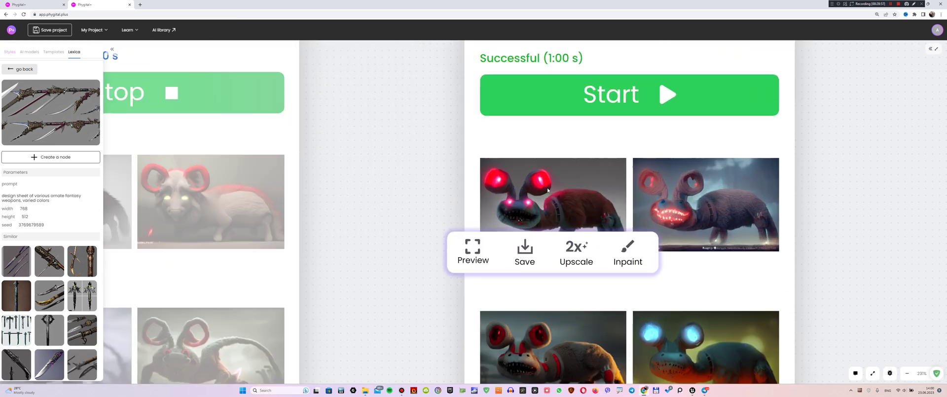
- Preview each of the four generated creatures in the last alien ControlNet node, the one with the Canny edge map
{"action": "left_click", "coordinate": [475, 251]}
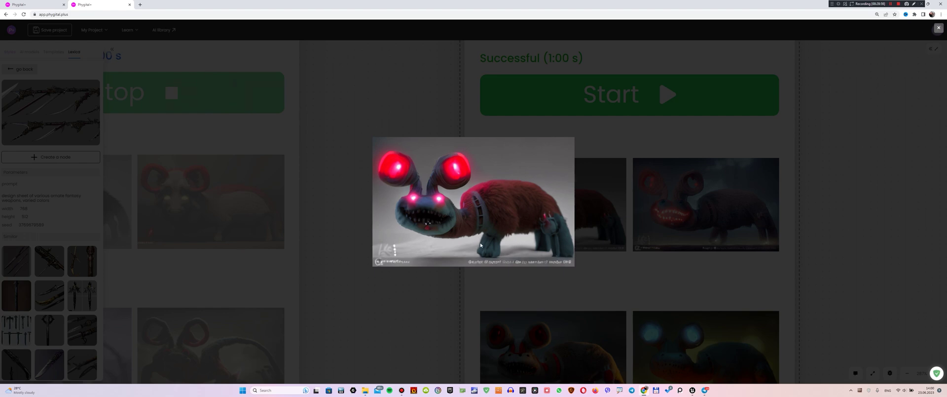
{"action": "left_click", "coordinate": [639, 241]}
{"action": "left_click", "coordinate": [639, 239]}
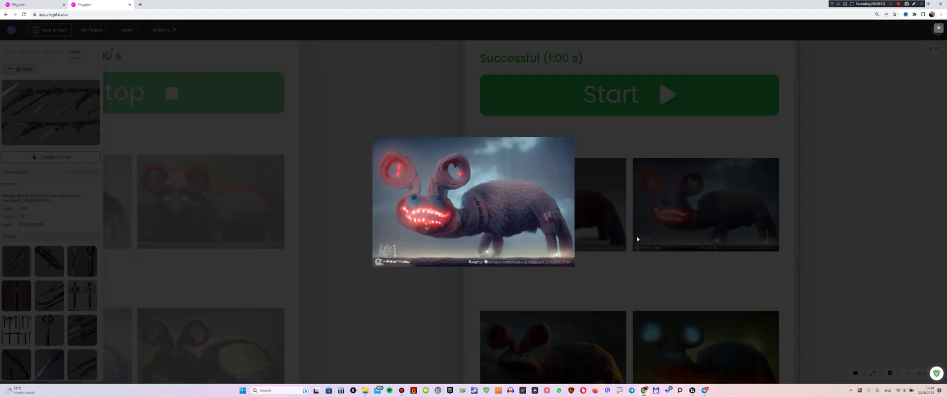
{"action": "left_click", "coordinate": [637, 239]}
{"action": "scroll", "coordinate": [543, 276], "scroll_direction": "down", "scroll_amount": 2}
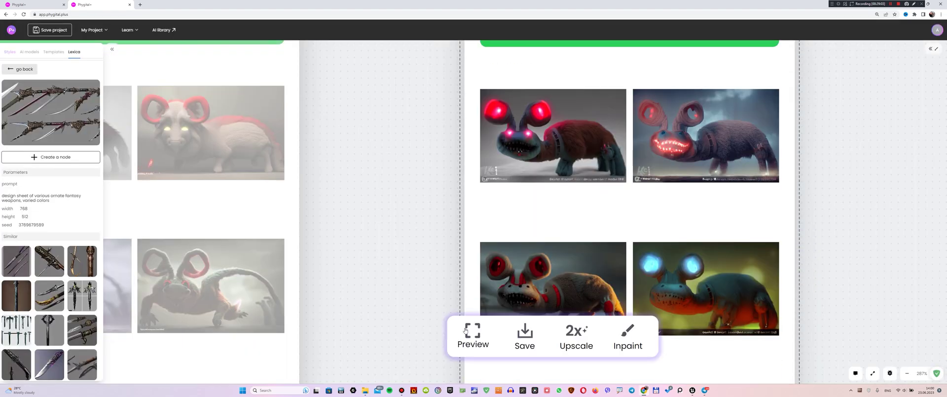
{"action": "left_click", "coordinate": [470, 327]}
{"action": "left_click", "coordinate": [476, 313]}
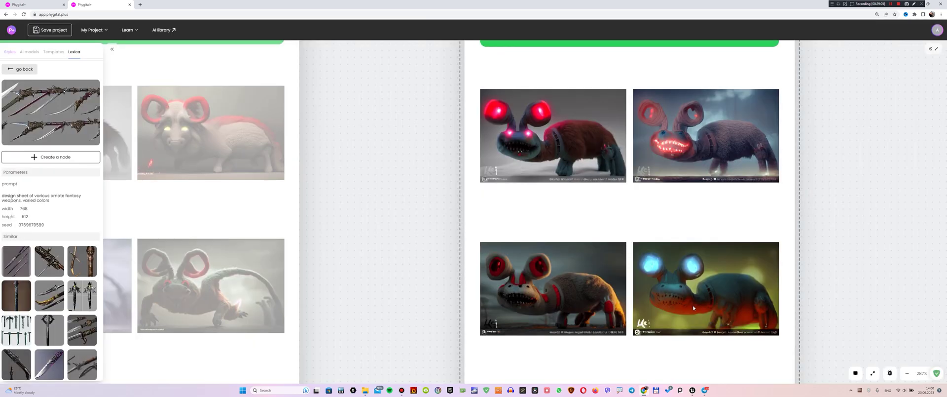
{"action": "left_click", "coordinate": [627, 331]}
{"action": "left_click", "coordinate": [627, 330]}
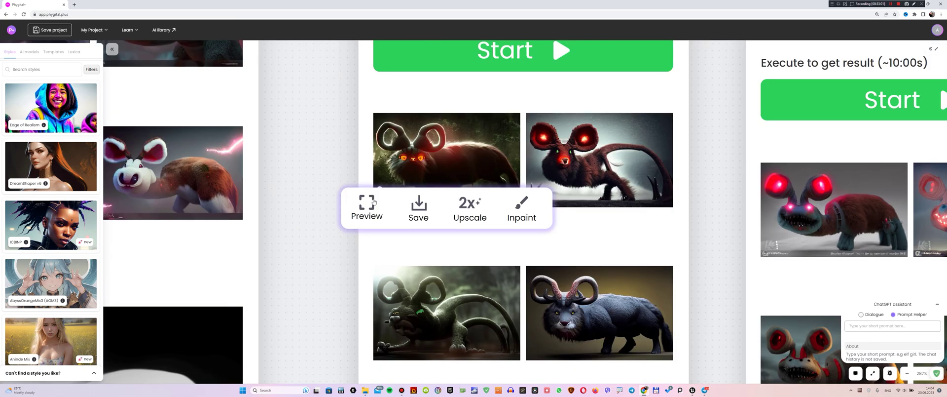
- Preview each of the four regenerated creatures in the alien Scribble ControlNet node
{"action": "left_click", "coordinate": [369, 205]}
{"action": "left_click", "coordinate": [436, 197]}
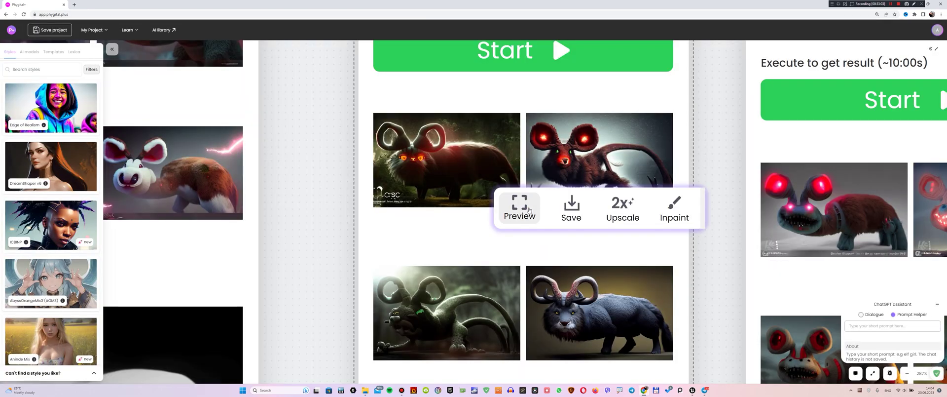
{"action": "left_click", "coordinate": [518, 205]}
{"action": "left_click", "coordinate": [536, 201]}
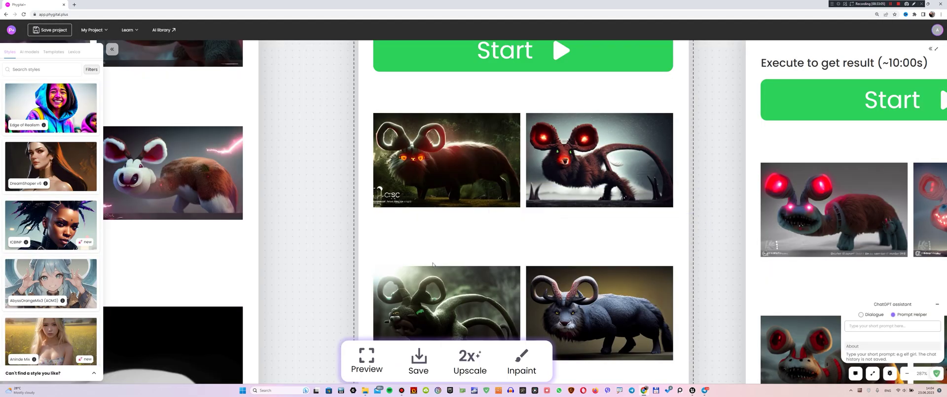
{"action": "left_click", "coordinate": [365, 361]}
{"action": "left_click", "coordinate": [459, 209]}
{"action": "left_click", "coordinate": [518, 359]}
{"action": "left_click", "coordinate": [459, 201]}
- Delete the HED, Scribble and Canny ControlNet nodes of the sword sketch, keeping only the depth-map one
{"action": "scroll", "coordinate": [460, 201], "scroll_direction": "down", "scroll_amount": 5}
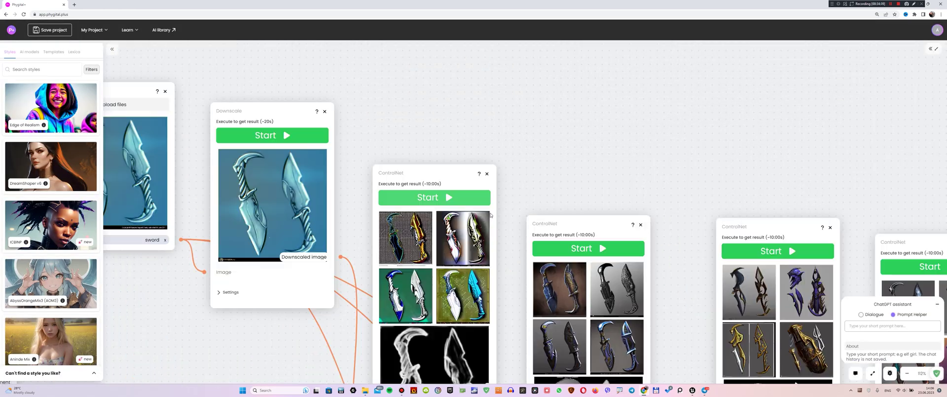
{"action": "scroll", "coordinate": [490, 215], "scroll_direction": "down", "scroll_amount": 3}
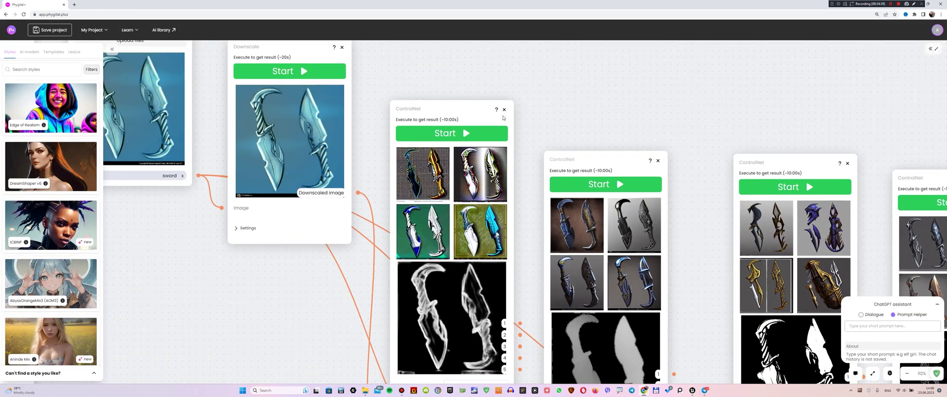
{"action": "left_click", "coordinate": [505, 110]}
{"action": "left_click_drag", "start_coordinate": [574, 129], "coordinate": [458, 81]}
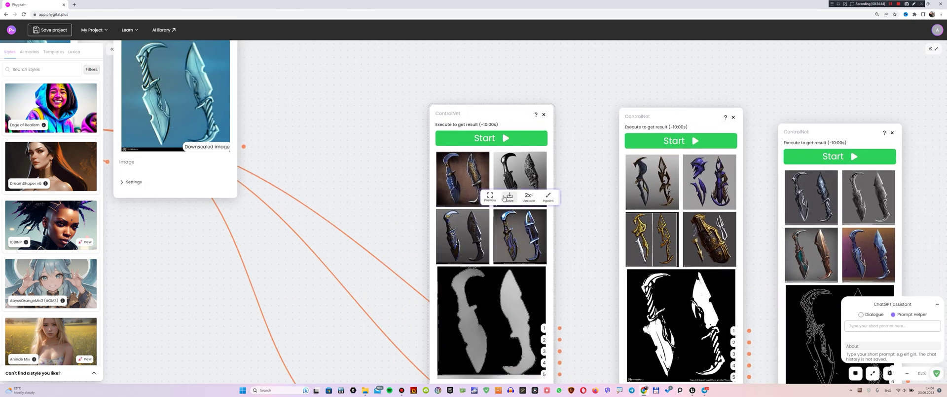
{"action": "left_click_drag", "start_coordinate": [595, 197], "coordinate": [426, 172]}
{"action": "left_click", "coordinate": [566, 94]}
{"action": "left_click", "coordinate": [565, 91]}
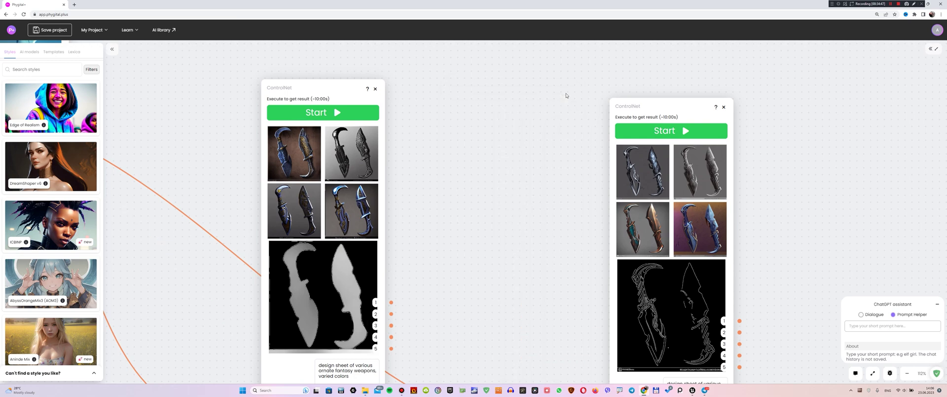
{"action": "left_click", "coordinate": [723, 108]}
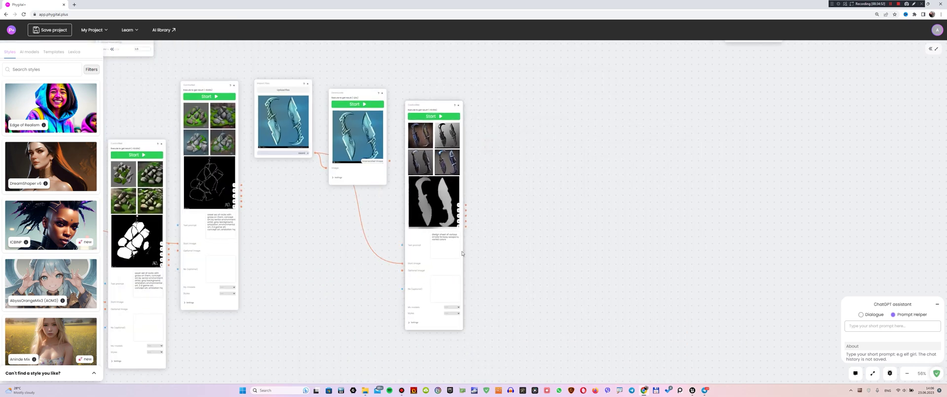
- Add a Describe Image node between the sword's Downscale and ControlNet nodes, wired from the downscaled image to the text prompt
{"action": "scroll", "coordinate": [382, 206], "scroll_direction": "up", "scroll_amount": 10}
{"action": "scroll", "coordinate": [382, 206], "scroll_direction": "down", "scroll_amount": 8}
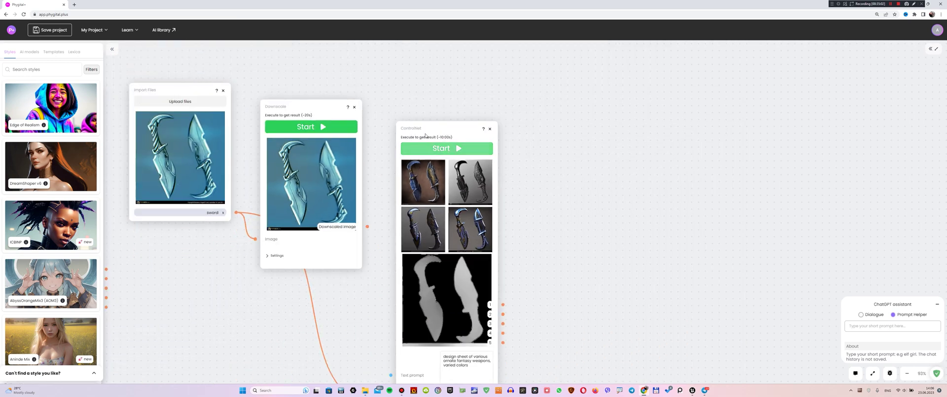
{"action": "left_click_drag", "start_coordinate": [447, 131], "coordinate": [587, 132]}
{"action": "right_click", "coordinate": [387, 164]}
{"action": "mouse_move", "coordinate": [493, 218]}
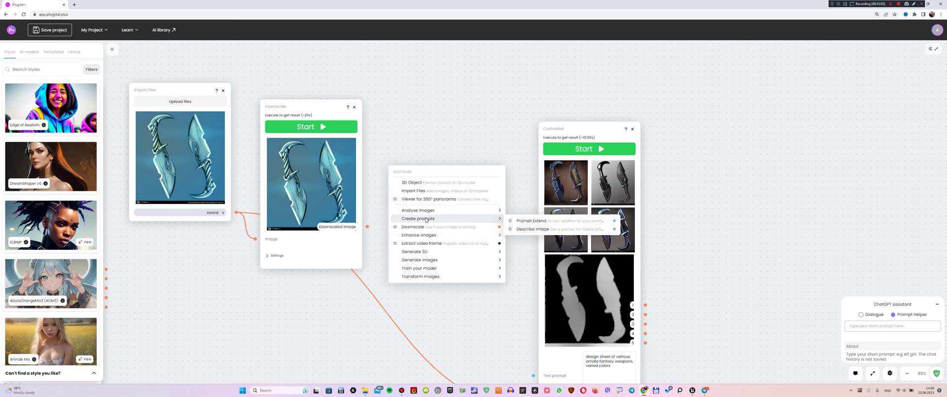
{"action": "left_click", "coordinate": [527, 229]}
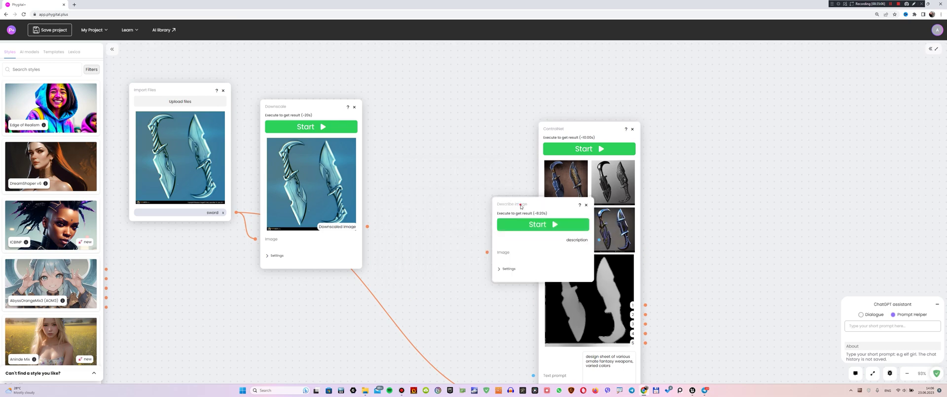
{"action": "left_click_drag", "start_coordinate": [523, 206], "coordinate": [424, 144]}
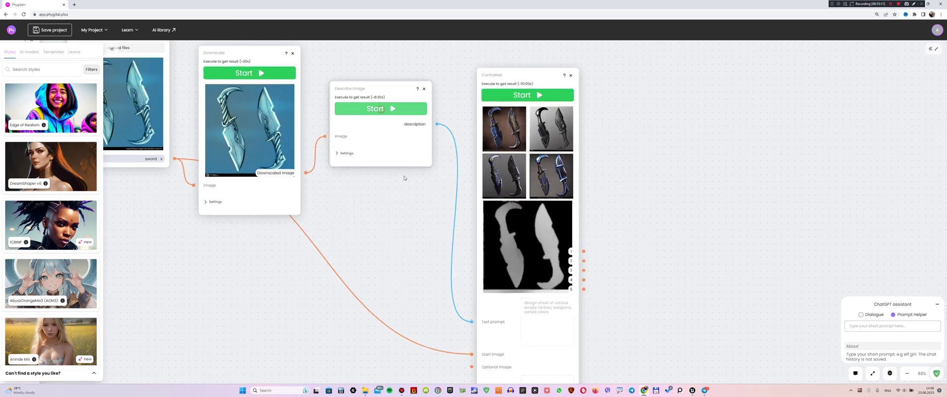
- Preview each of the four hooded-figure images in the Canny ControlNet node that uses the Inkpunk style
{"action": "scroll", "coordinate": [404, 175], "scroll_direction": "up", "scroll_amount": 5}
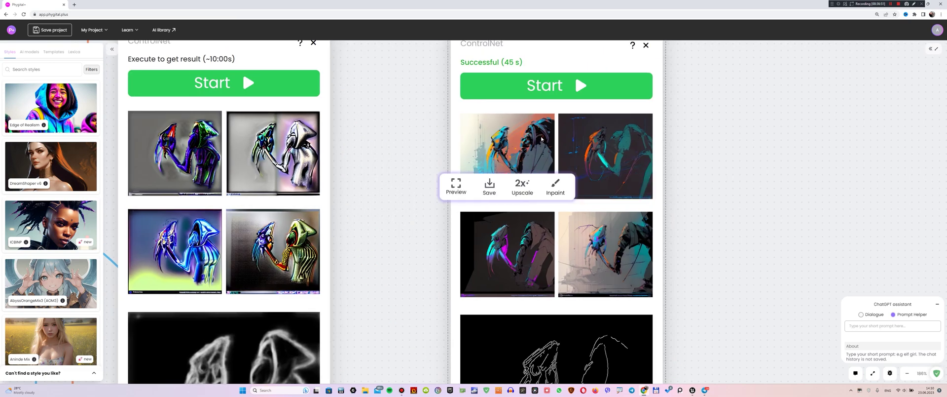
{"action": "left_click", "coordinate": [456, 186]}
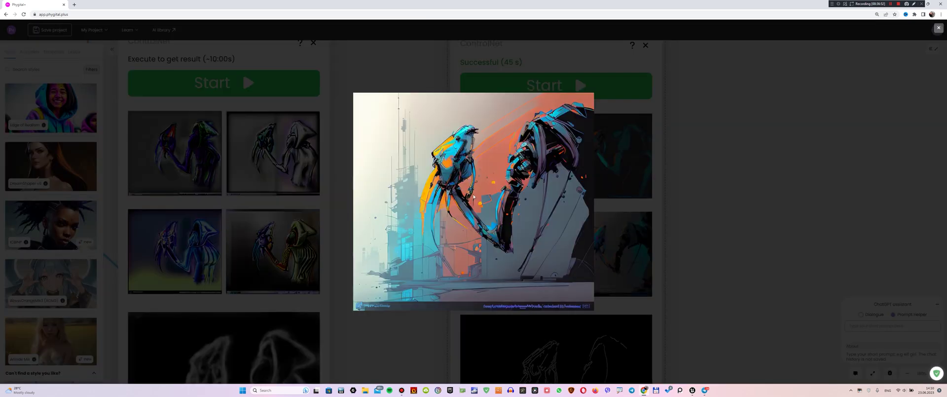
{"action": "left_click", "coordinate": [556, 202]}
{"action": "left_click", "coordinate": [552, 184]}
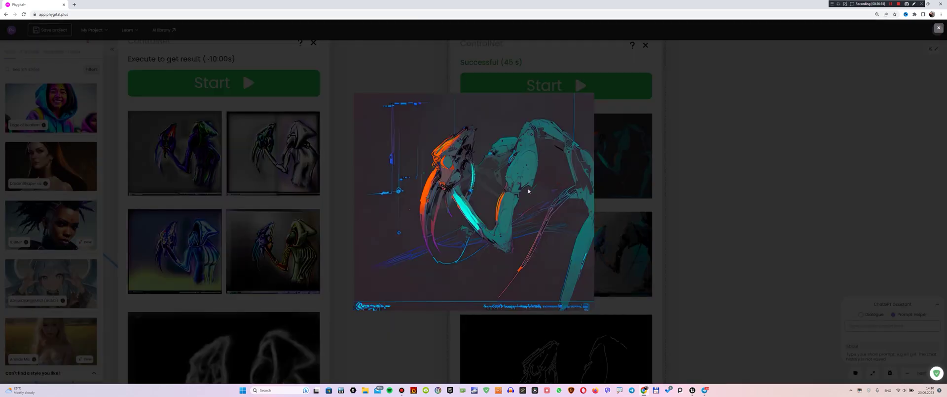
{"action": "left_click", "coordinate": [528, 191]}
{"action": "left_click", "coordinate": [453, 286]}
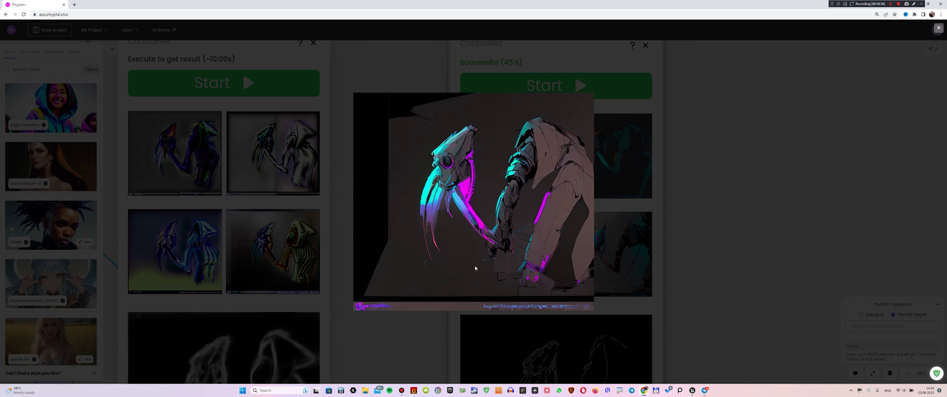
{"action": "left_click", "coordinate": [498, 237]}
{"action": "left_click", "coordinate": [556, 284]}
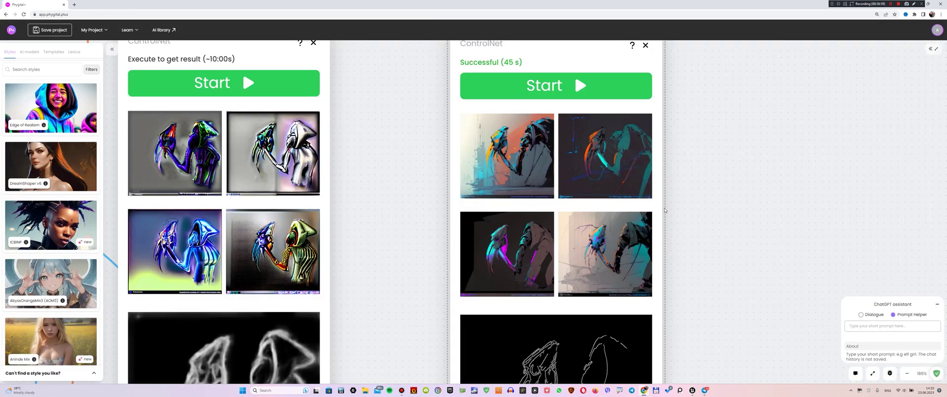
- Change the style of the hooded figure's Canny ControlNet node to Edge of Realism and start its generation
{"action": "left_click_drag", "start_coordinate": [699, 305], "coordinate": [621, 173]}
{"action": "scroll", "coordinate": [621, 173], "scroll_direction": "down", "scroll_amount": 3}
{"action": "left_click_drag", "start_coordinate": [648, 353], "coordinate": [645, 178]}
{"action": "left_click_drag", "start_coordinate": [565, 353], "coordinate": [570, 268]}
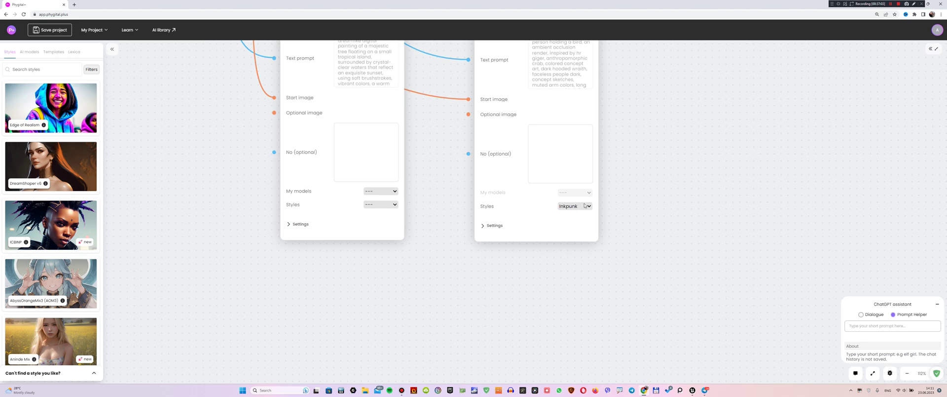
{"action": "left_click_drag", "start_coordinate": [651, 189], "coordinate": [610, 217]}
{"action": "left_click", "coordinate": [532, 234]}
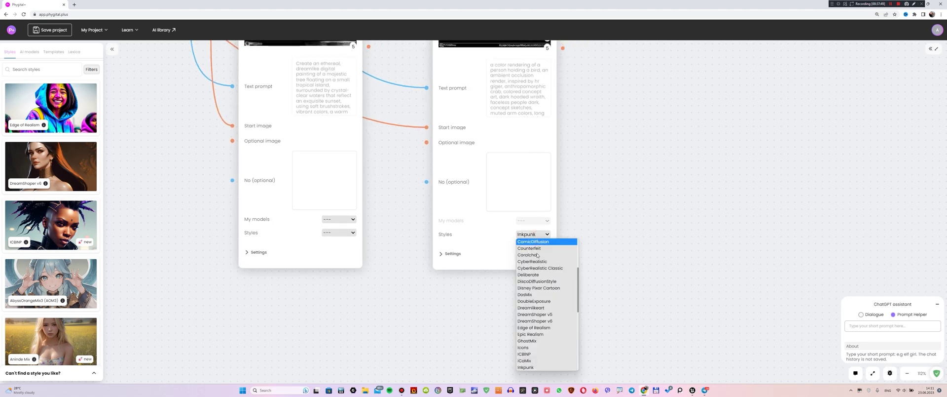
{"action": "left_click", "coordinate": [545, 329]}
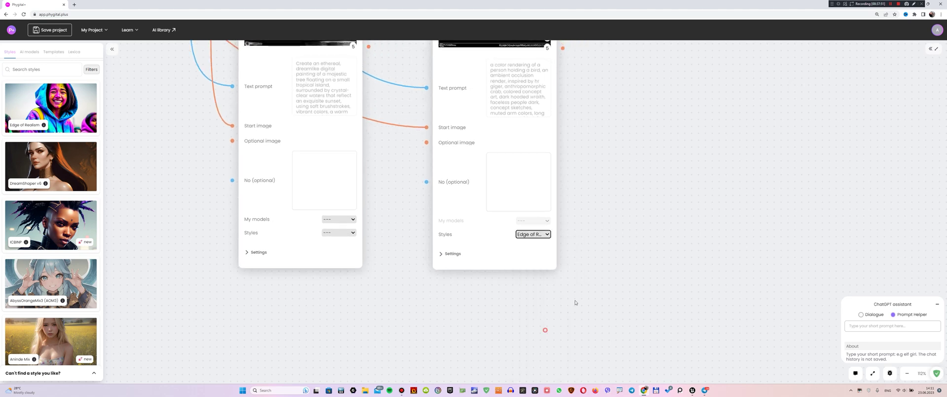
{"action": "left_click_drag", "start_coordinate": [597, 185], "coordinate": [592, 313]}
{"action": "left_click_drag", "start_coordinate": [613, 207], "coordinate": [612, 318]}
{"action": "scroll", "coordinate": [620, 212], "scroll_direction": "up", "scroll_amount": 2}
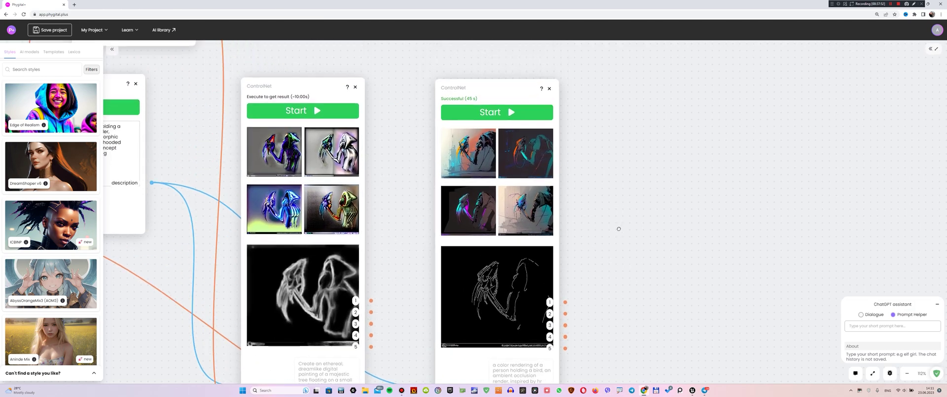
{"action": "scroll", "coordinate": [649, 207], "scroll_direction": "left", "scroll_amount": 2}
{"action": "left_click", "coordinate": [540, 93]}
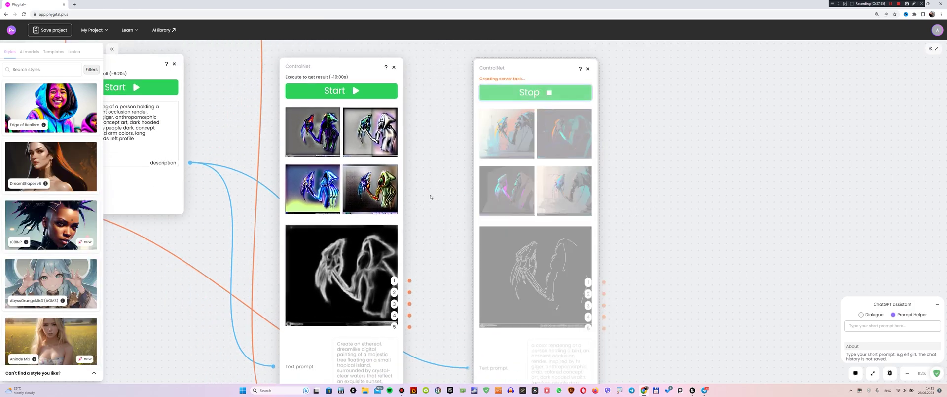
- Expand the settings of the hooded figure's HED ControlNet node and set its type to Depth
{"action": "scroll", "coordinate": [442, 143], "scroll_direction": "down", "scroll_amount": 6}
{"action": "scroll", "coordinate": [442, 143], "scroll_direction": "left", "scroll_amount": 1}
{"action": "left_click", "coordinate": [330, 252]}
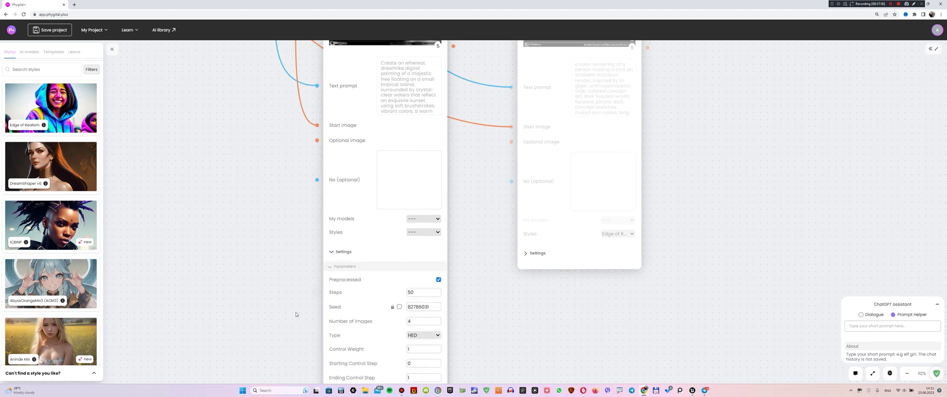
{"action": "scroll", "coordinate": [432, 266], "scroll_direction": "down", "scroll_amount": 2}
{"action": "left_click", "coordinate": [432, 264]}
{"action": "left_click", "coordinate": [436, 292]}
{"action": "scroll", "coordinate": [419, 263], "scroll_direction": "down", "scroll_amount": 3}
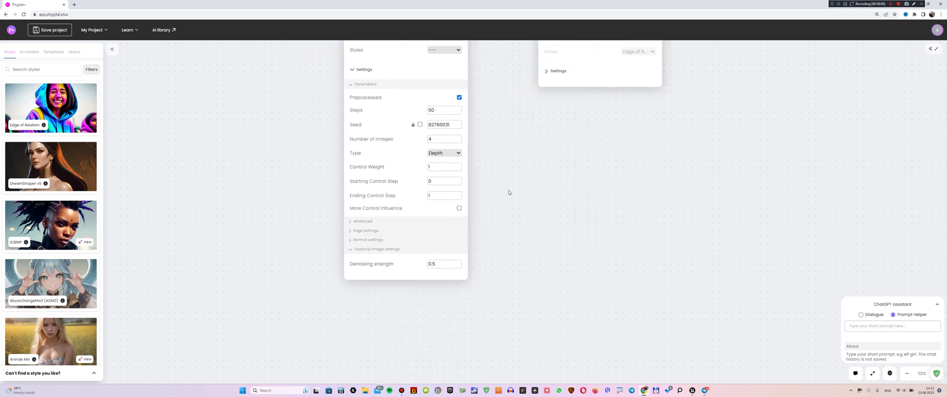
- Set the style of the hooded figure's Depth ControlNet node to Edge of Realism and return to its results
{"action": "scroll", "coordinate": [508, 190], "scroll_direction": "up", "scroll_amount": 3}
{"action": "left_click", "coordinate": [437, 181]}
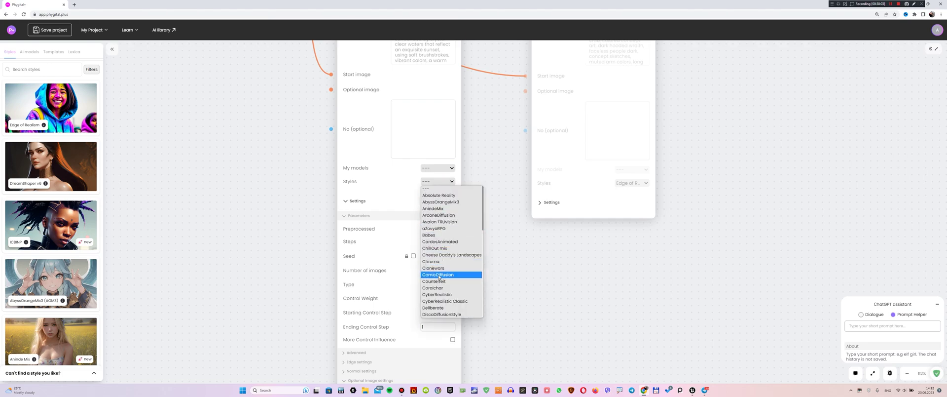
{"action": "scroll", "coordinate": [442, 275], "scroll_direction": "down", "scroll_amount": 1}
{"action": "left_click", "coordinate": [443, 304]}
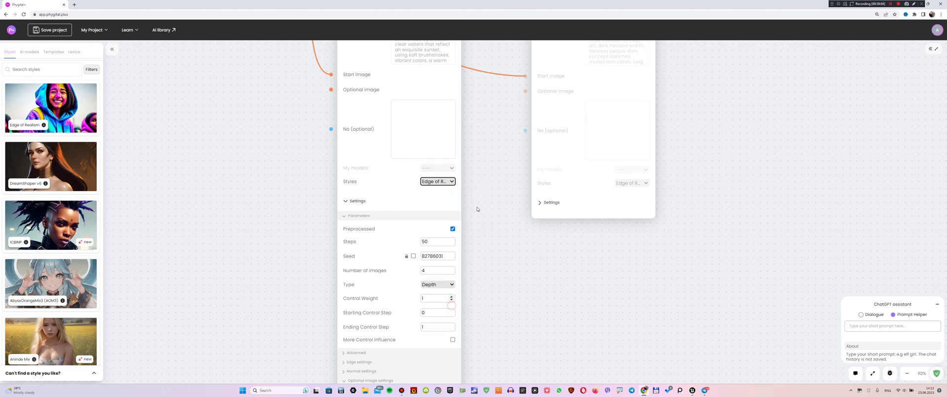
{"action": "left_click_drag", "start_coordinate": [481, 117], "coordinate": [494, 347]}
{"action": "scroll", "coordinate": [495, 346], "scroll_direction": "up", "scroll_amount": 4}
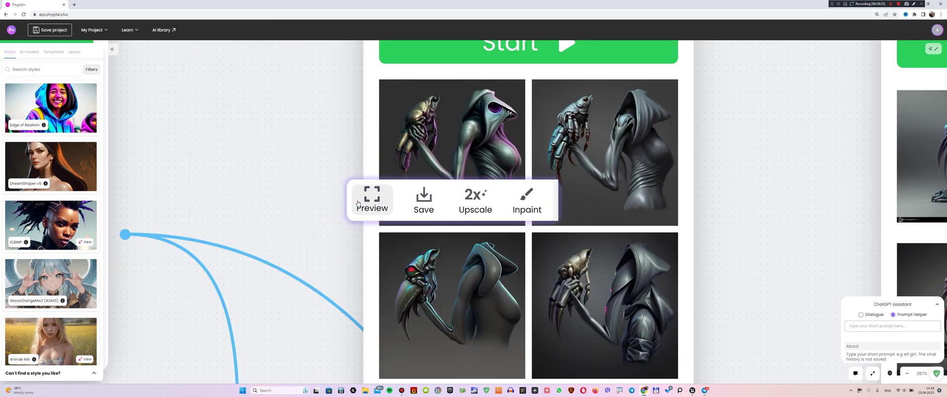
- Preview each of the four hooded-figure images in the Depth ControlNet node
{"action": "left_click", "coordinate": [357, 200]}
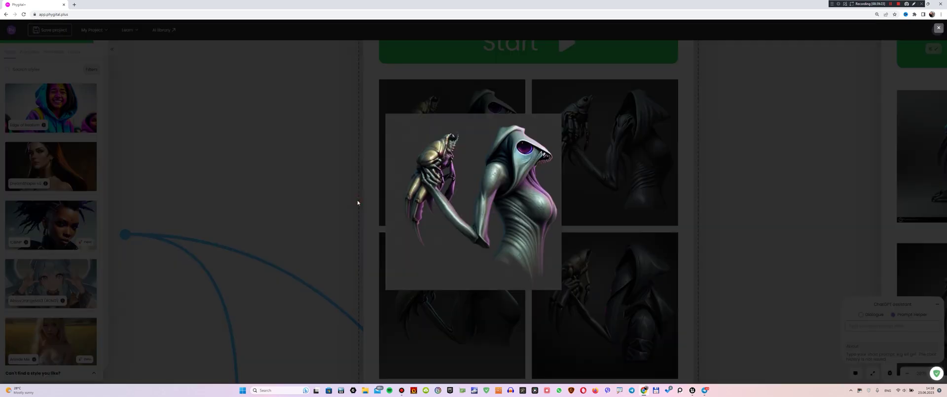
{"action": "left_click", "coordinate": [590, 169]}
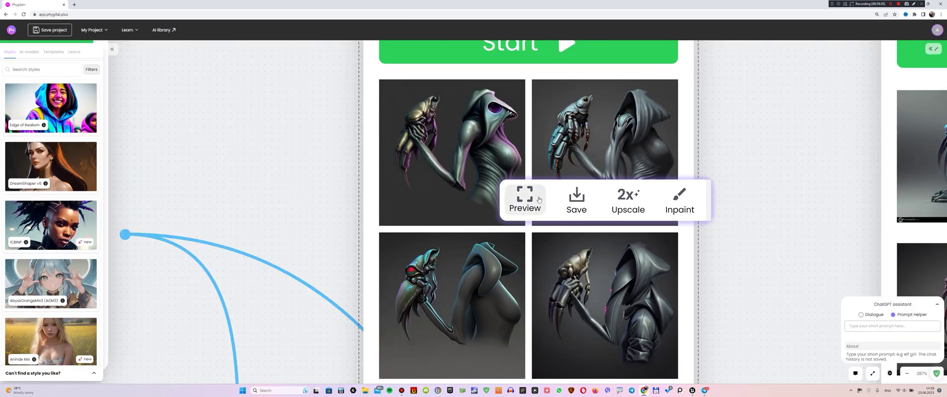
{"action": "left_click", "coordinate": [535, 199]}
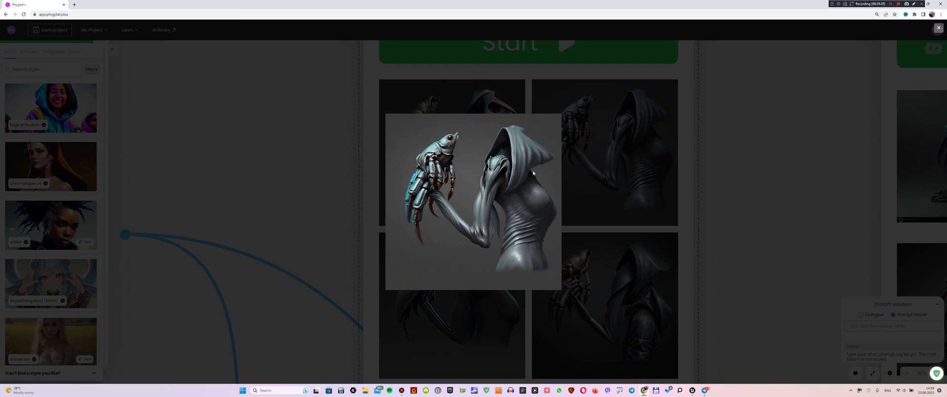
{"action": "left_click", "coordinate": [533, 172]}
{"action": "left_click", "coordinate": [374, 352]}
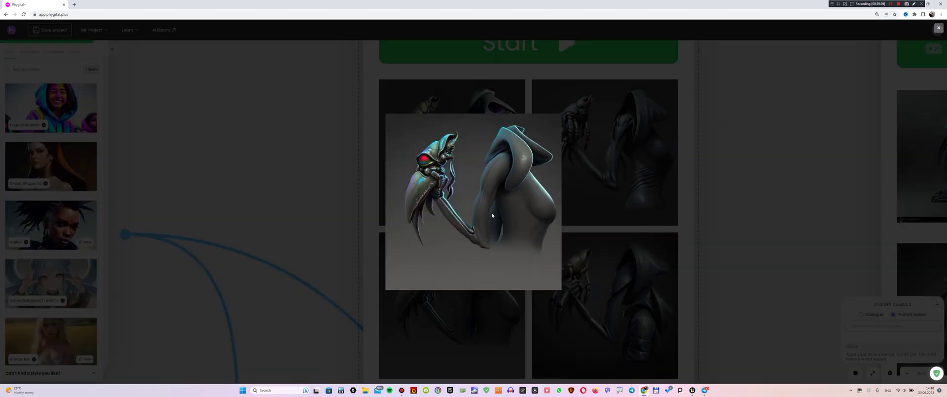
{"action": "left_click", "coordinate": [517, 166]}
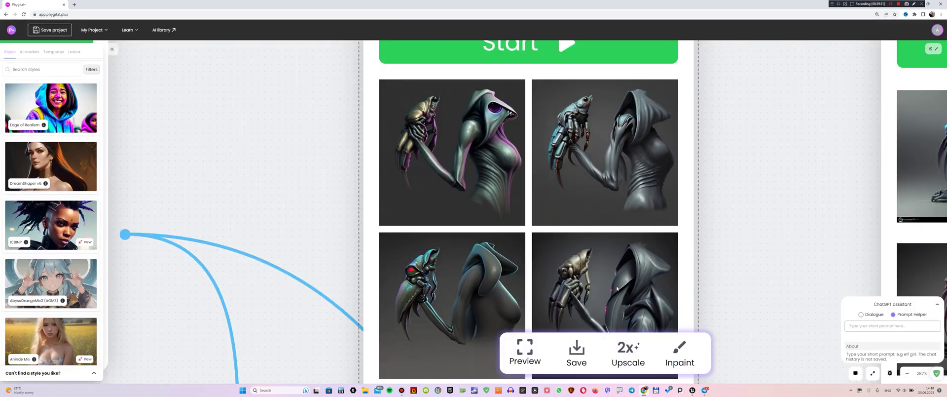
{"action": "left_click", "coordinate": [524, 353]}
{"action": "left_click", "coordinate": [532, 216]}
- Check the style, type and parameter settings of the hooded figure's Edge ControlNet node
{"action": "left_click_drag", "start_coordinate": [785, 202], "coordinate": [446, 167]}
{"action": "scroll", "coordinate": [486, 150], "scroll_direction": "down", "scroll_amount": 1}
{"action": "scroll", "coordinate": [484, 214], "scroll_direction": "down", "scroll_amount": 15}
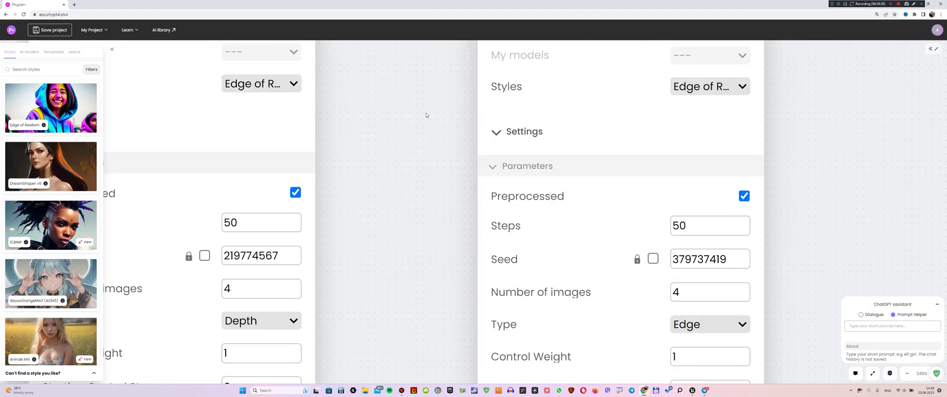
{"action": "scroll", "coordinate": [460, 177], "scroll_direction": "down", "scroll_amount": 1}
{"action": "scroll", "coordinate": [459, 133], "scroll_direction": "up", "scroll_amount": 20}
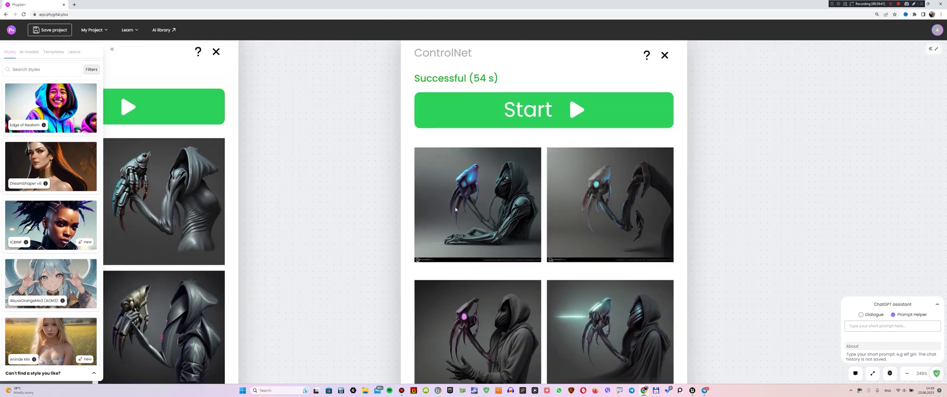
- Preview each of the four hooded-figure images in the Edge ControlNet node
{"action": "scroll", "coordinate": [475, 215], "scroll_direction": "up", "scroll_amount": 1}
{"action": "left_click", "coordinate": [398, 249]}
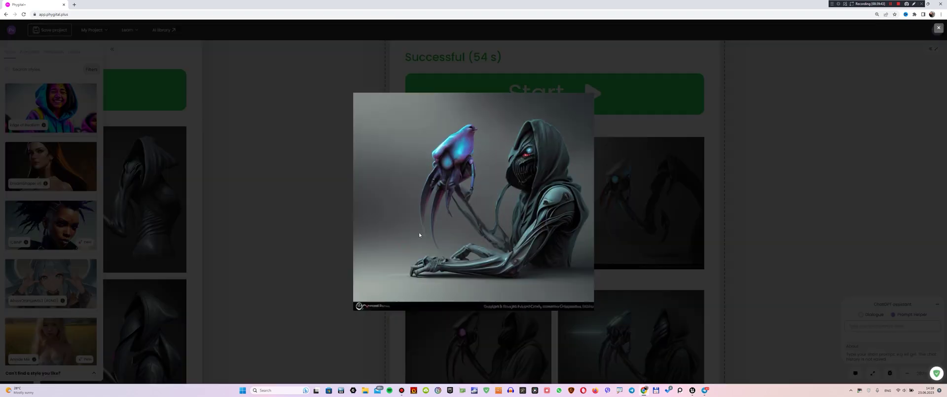
{"action": "left_click", "coordinate": [459, 225]}
{"action": "left_click", "coordinate": [551, 256]}
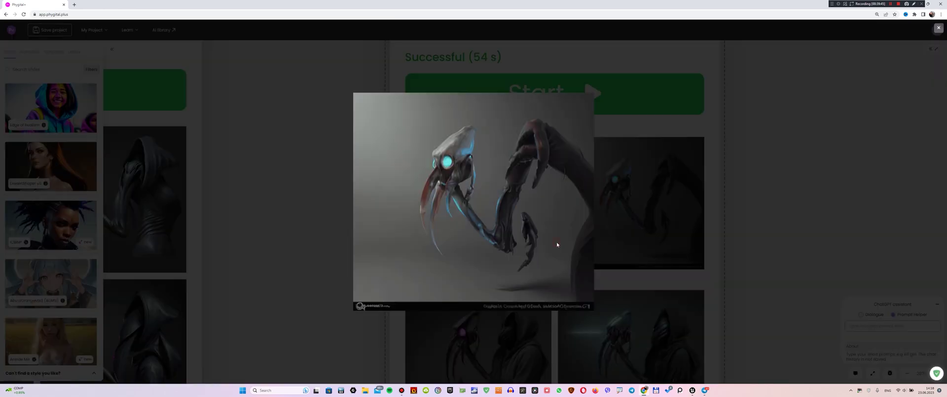
{"action": "left_click", "coordinate": [557, 244]}
{"action": "scroll", "coordinate": [390, 205], "scroll_direction": "down", "scroll_amount": 5}
{"action": "left_click", "coordinate": [392, 206]}
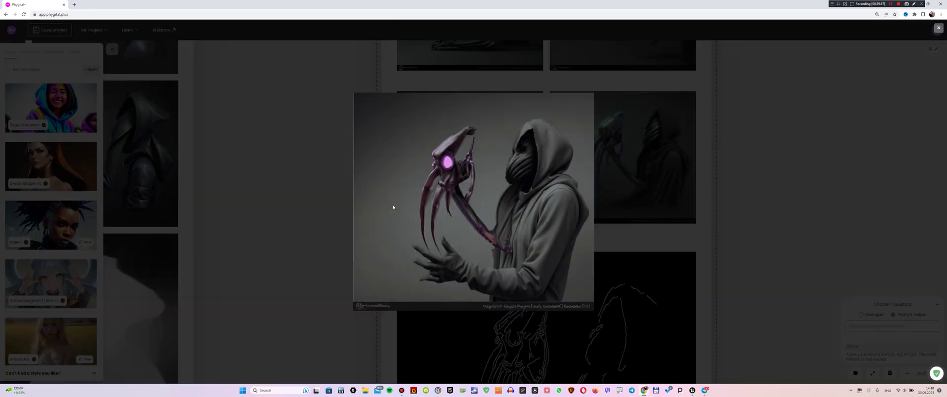
{"action": "left_click", "coordinate": [622, 175]}
{"action": "left_click", "coordinate": [545, 205]}
{"action": "left_click", "coordinate": [728, 312]}
- Preview the newly generated hooded-figure variations in the two adjacent ControlNet nodes
{"action": "left_click_drag", "start_coordinate": [724, 375], "coordinate": [692, 219]}
{"action": "scroll", "coordinate": [689, 219], "scroll_direction": "down", "scroll_amount": 10}
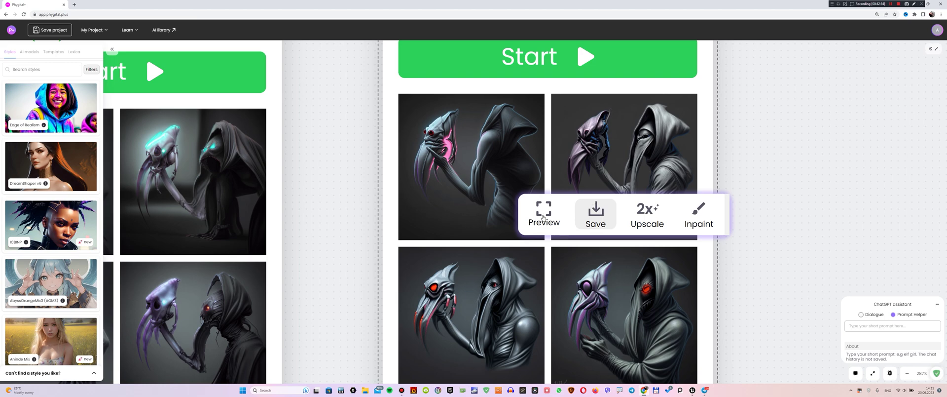
{"action": "mouse_move", "coordinate": [541, 216]}
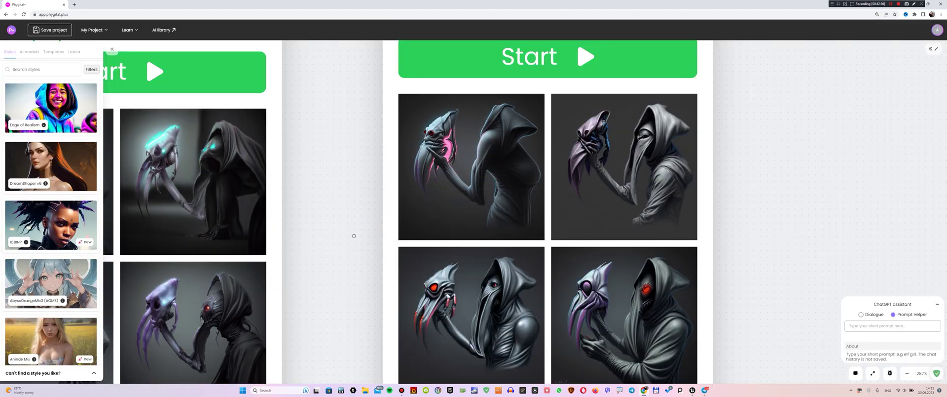
{"action": "scroll", "coordinate": [395, 246], "scroll_direction": "down", "scroll_amount": 3}
{"action": "mouse_move", "coordinate": [404, 265]}
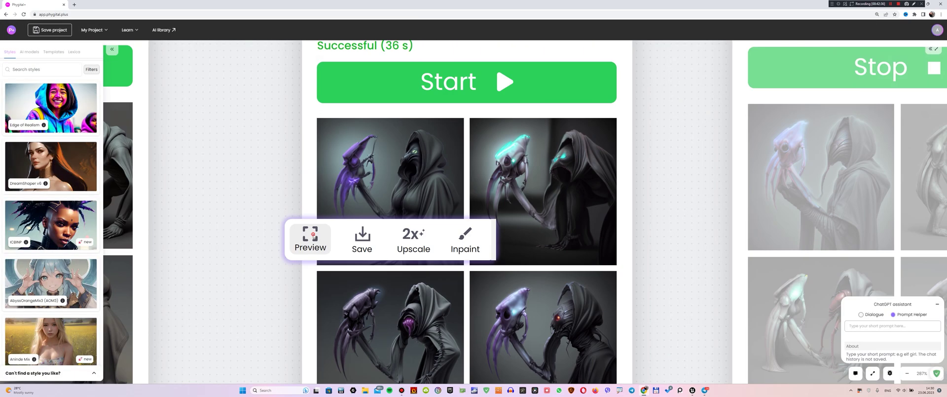
{"action": "mouse_move", "coordinate": [309, 237]}
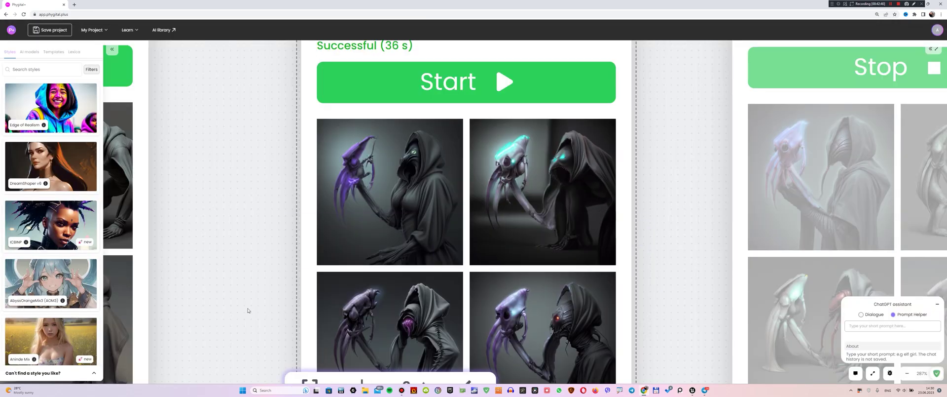
{"action": "scroll", "coordinate": [355, 237], "scroll_direction": "down", "scroll_amount": 3}
{"action": "mouse_move", "coordinate": [337, 251]}
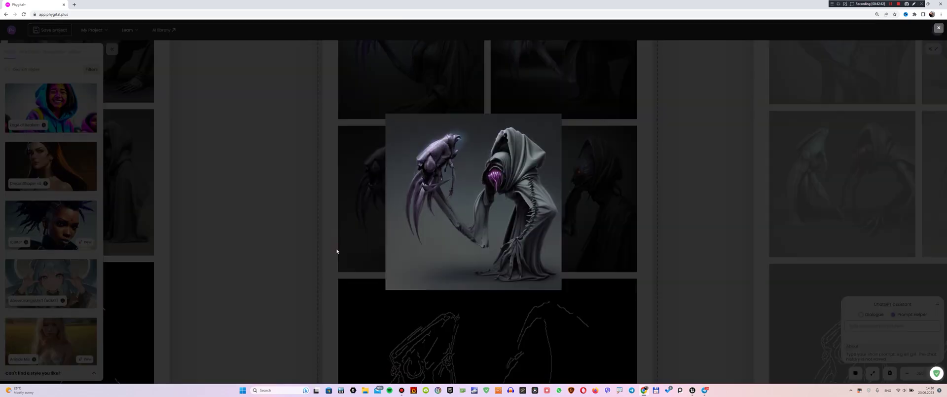
{"action": "mouse_move", "coordinate": [500, 248]}
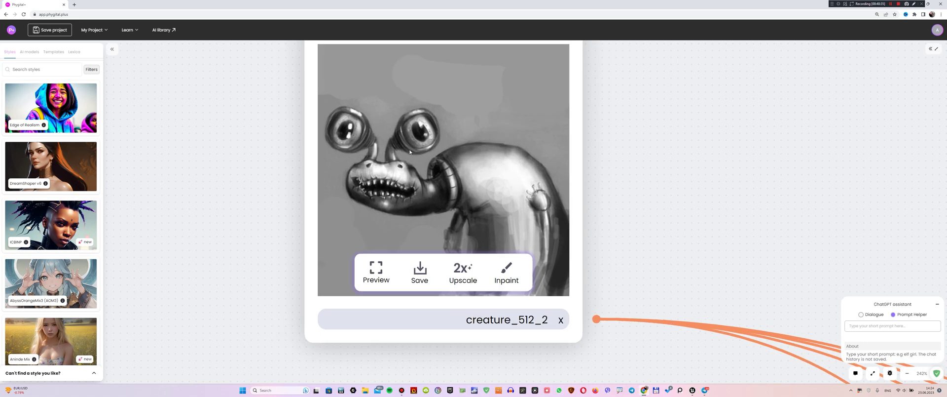
- Review the imported creature_512_2 sketch and preview each of the four images in its first ControlNet node
{"action": "scroll", "coordinate": [415, 173], "scroll_direction": "up", "scroll_amount": 3}
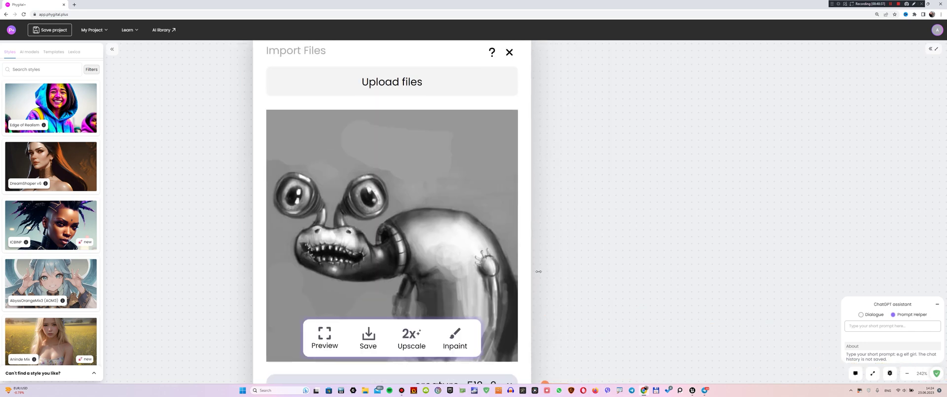
{"action": "left_click_drag", "start_coordinate": [645, 274], "coordinate": [528, 235]}
{"action": "scroll", "coordinate": [338, 241], "scroll_direction": "down", "scroll_amount": 1}
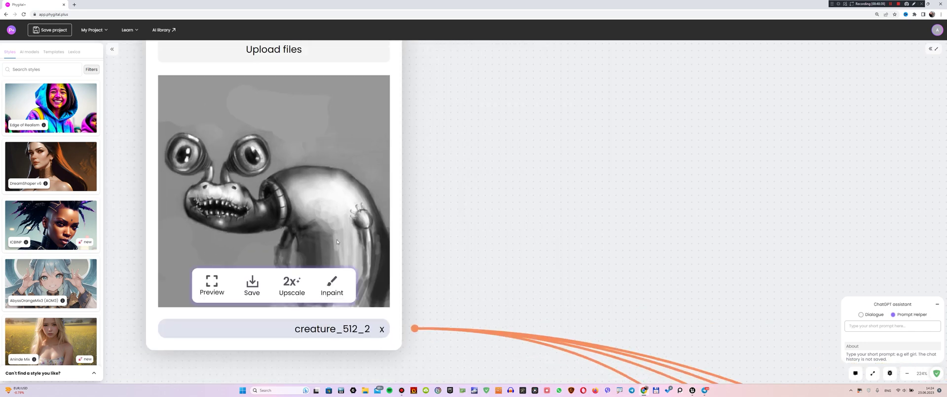
{"action": "scroll", "coordinate": [624, 245], "scroll_direction": "down", "scroll_amount": 10}
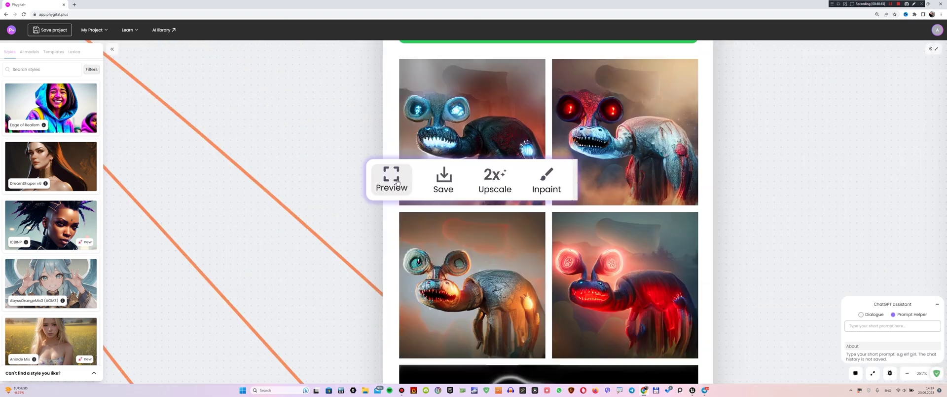
{"action": "left_click", "coordinate": [391, 181]}
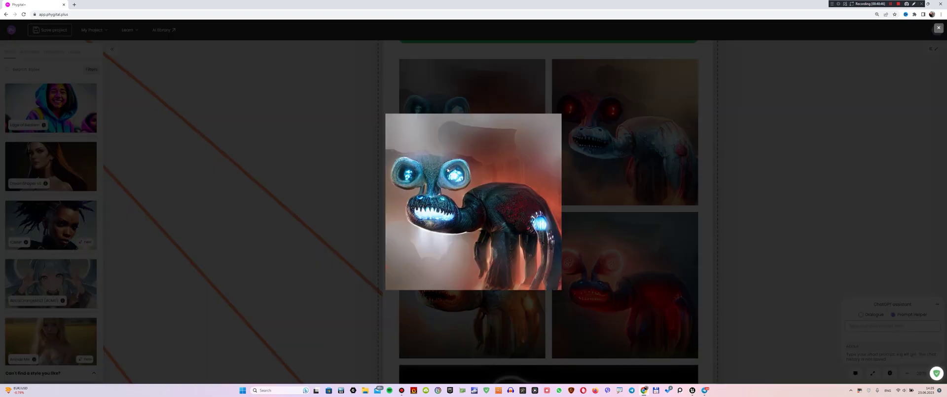
{"action": "left_click", "coordinate": [553, 185]}
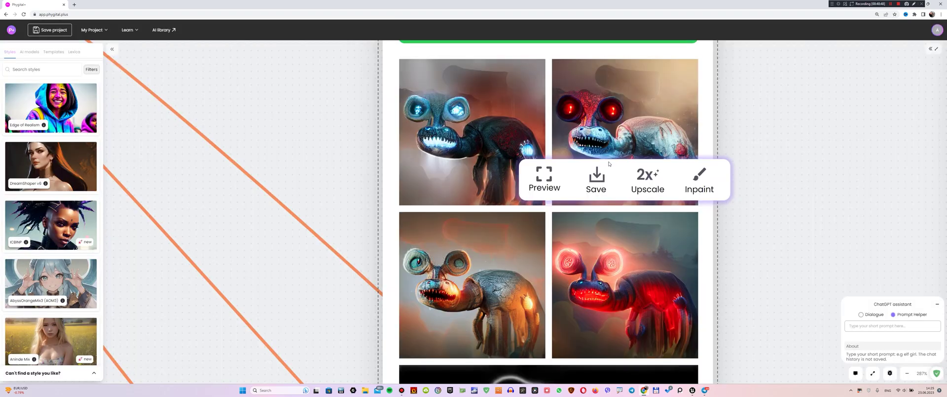
{"action": "left_click", "coordinate": [543, 188]}
{"action": "left_click", "coordinate": [541, 190]}
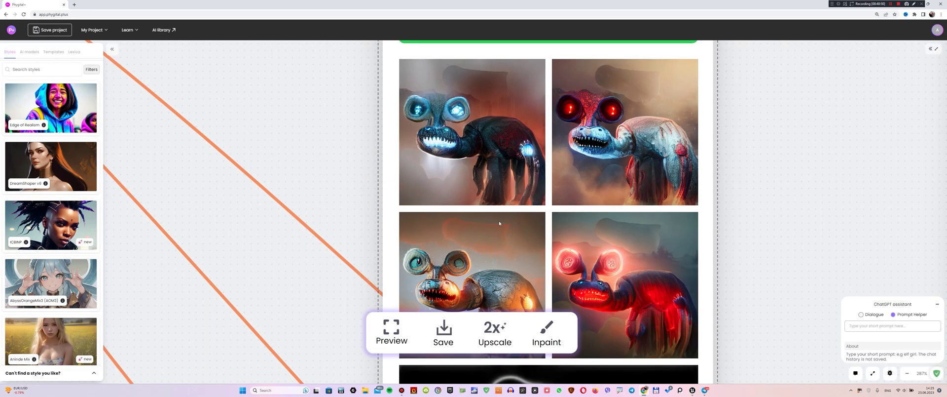
{"action": "left_click", "coordinate": [391, 328]}
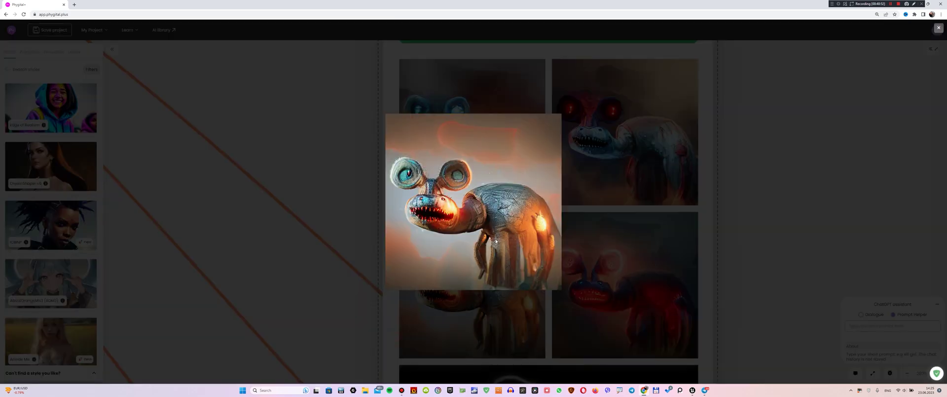
{"action": "left_click", "coordinate": [478, 242]}
{"action": "left_click", "coordinate": [533, 337]}
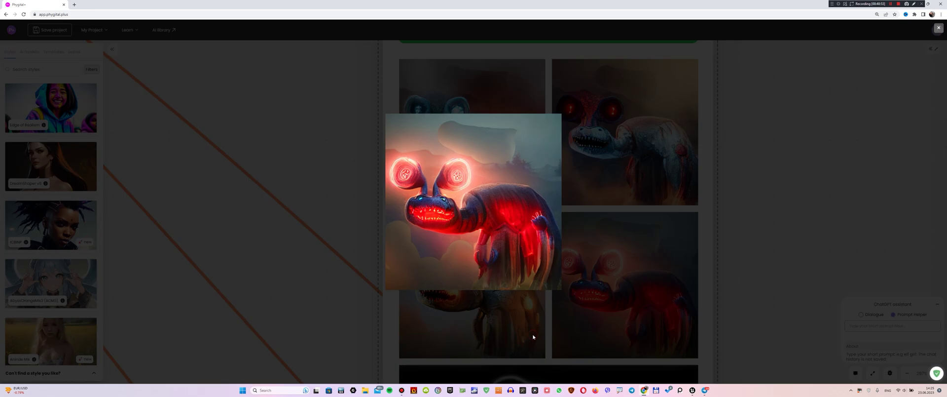
{"action": "left_click", "coordinate": [644, 222]}
- Preview each of the four furry creature images in the second ControlNet node of the creature sketch
{"action": "left_click_drag", "start_coordinate": [891, 228], "coordinate": [427, 182]}
{"action": "scroll", "coordinate": [443, 214], "scroll_direction": "down", "scroll_amount": 1}
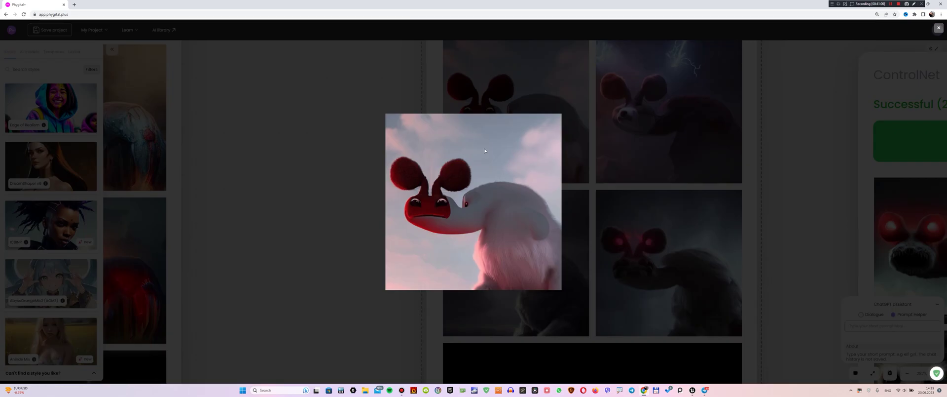
{"action": "left_click", "coordinate": [485, 150]}
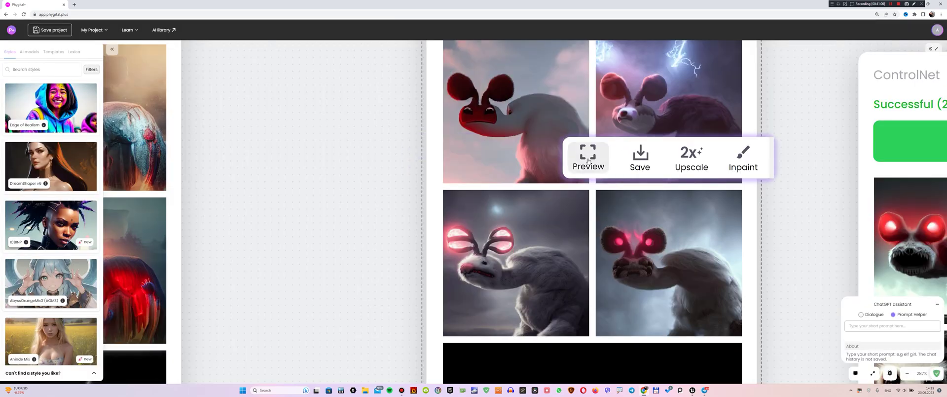
{"action": "left_click", "coordinate": [587, 161]}
{"action": "left_click", "coordinate": [587, 161]}
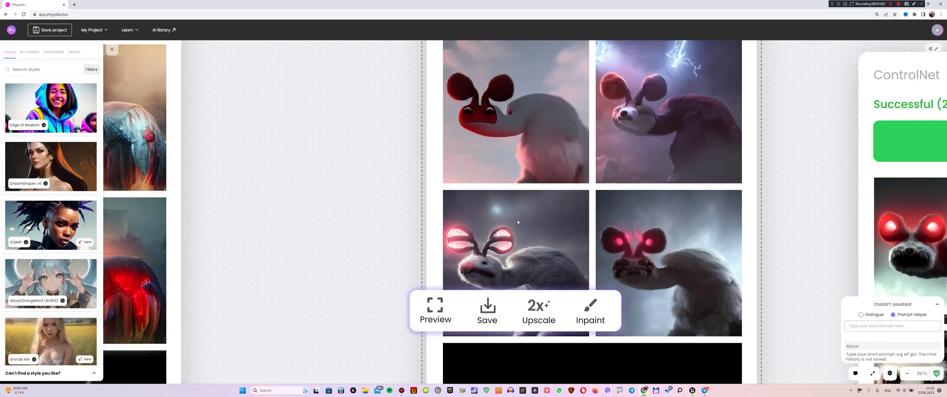
{"action": "left_click", "coordinate": [441, 310]}
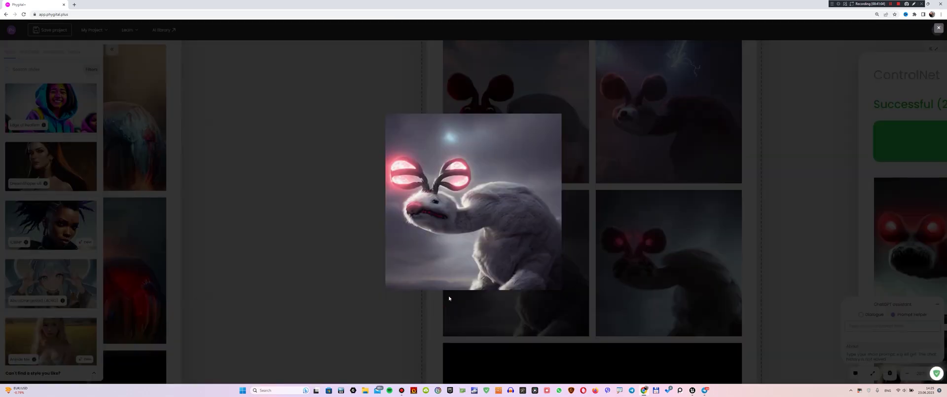
{"action": "left_click", "coordinate": [465, 274]}
{"action": "left_click", "coordinate": [586, 309]}
{"action": "left_click", "coordinate": [568, 299]}
- Preview the four images in the creature sketch's third ControlNet node, including the red furry variation with curled horns
{"action": "scroll", "coordinate": [247, 226], "scroll_direction": "right", "scroll_amount": 4}
{"action": "scroll", "coordinate": [389, 219], "scroll_direction": "right", "scroll_amount": 5}
{"action": "scroll", "coordinate": [388, 219], "scroll_direction": "up", "scroll_amount": 1}
{"action": "left_click", "coordinate": [408, 229]}
{"action": "left_click", "coordinate": [577, 226]}
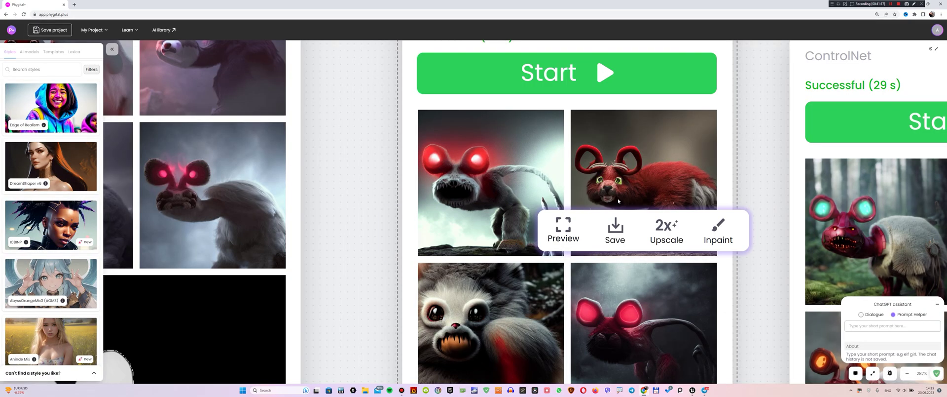
{"action": "left_click", "coordinate": [577, 225]}
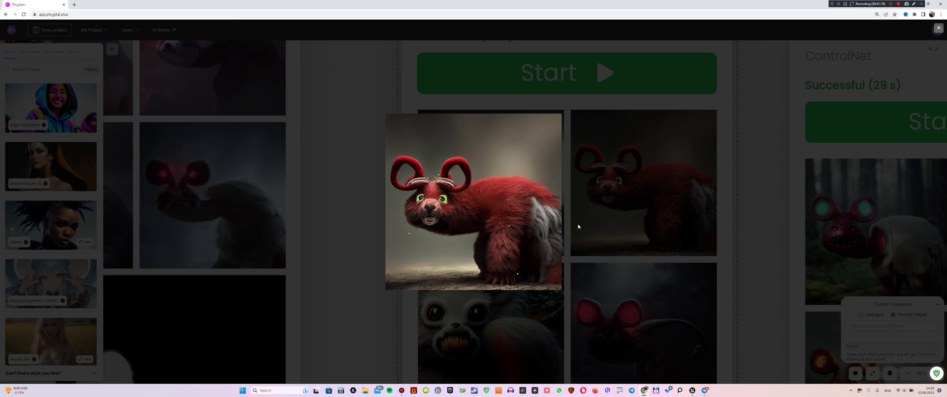
{"action": "left_click", "coordinate": [578, 226]}
{"action": "scroll", "coordinate": [578, 226], "scroll_direction": "down", "scroll_amount": 3}
{"action": "left_click", "coordinate": [415, 219]}
{"action": "left_click", "coordinate": [415, 219]}
{"action": "left_click", "coordinate": [573, 219]}
{"action": "left_click", "coordinate": [572, 218]}
- Preview the glowing-eyed forest creature images in the fourth ControlNet node of the creature sketch
{"action": "scroll", "coordinate": [671, 231], "scroll_direction": "right", "scroll_amount": 10}
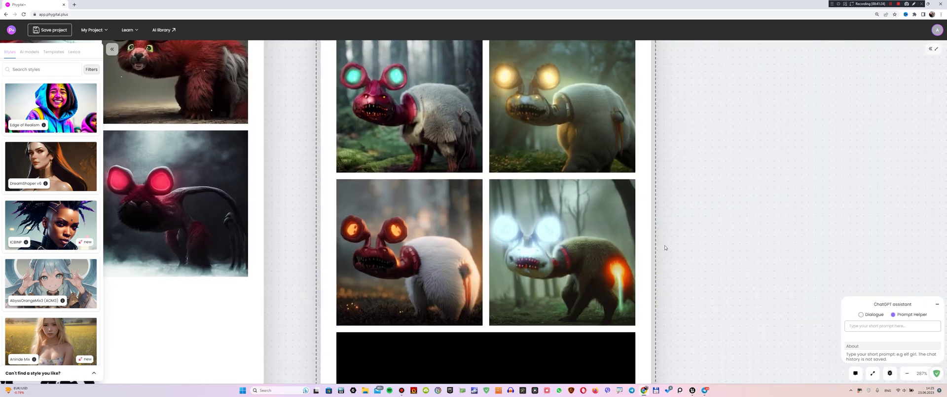
{"action": "scroll", "coordinate": [665, 247], "scroll_direction": "up", "scroll_amount": 1}
{"action": "scroll", "coordinate": [665, 248], "scroll_direction": "left", "scroll_amount": 2}
{"action": "left_click", "coordinate": [398, 199]}
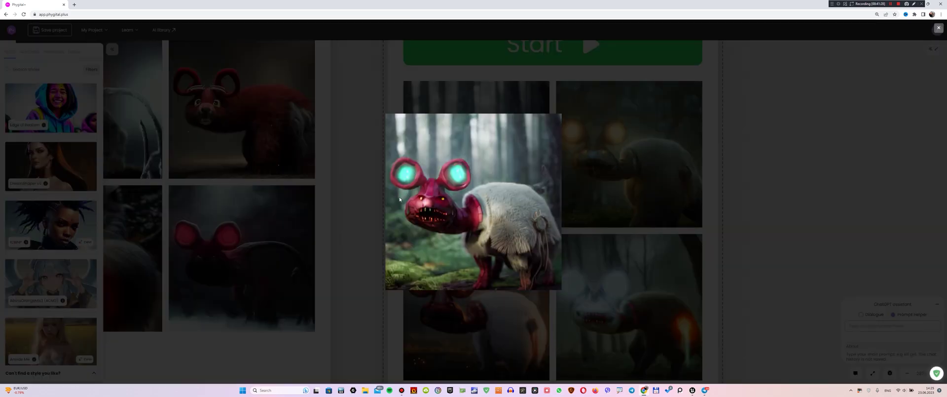
{"action": "left_click", "coordinate": [594, 169]}
{"action": "left_click", "coordinate": [563, 203]}
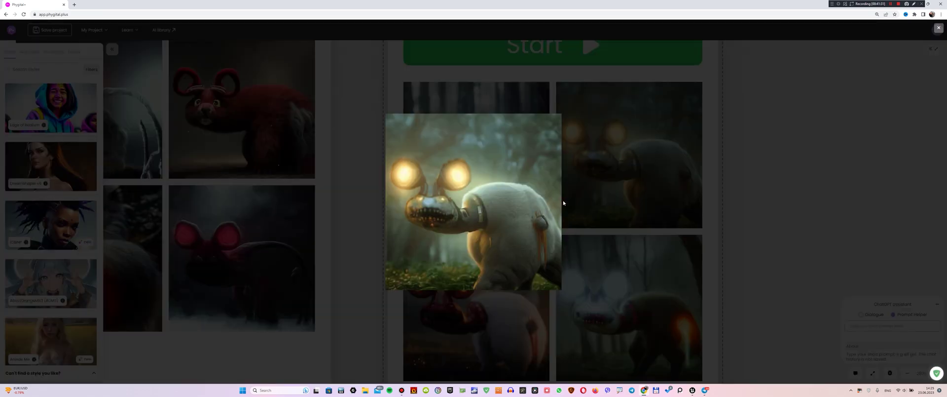
{"action": "left_click", "coordinate": [562, 203]}
{"action": "scroll", "coordinate": [360, 205], "scroll_direction": "down", "scroll_amount": 3}
{"action": "left_click", "coordinate": [407, 223]}
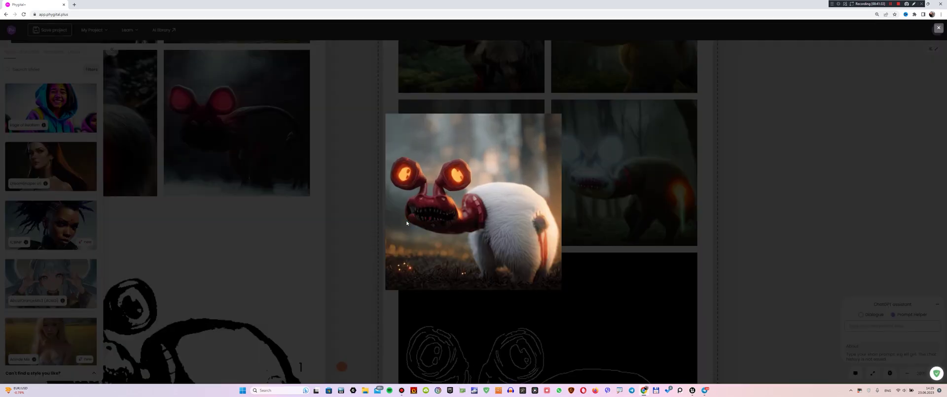
{"action": "left_click", "coordinate": [407, 223]}
{"action": "left_click", "coordinate": [404, 221]}
{"action": "left_click", "coordinate": [404, 221]}
{"action": "scroll", "coordinate": [404, 221], "scroll_direction": "down", "scroll_amount": 5}
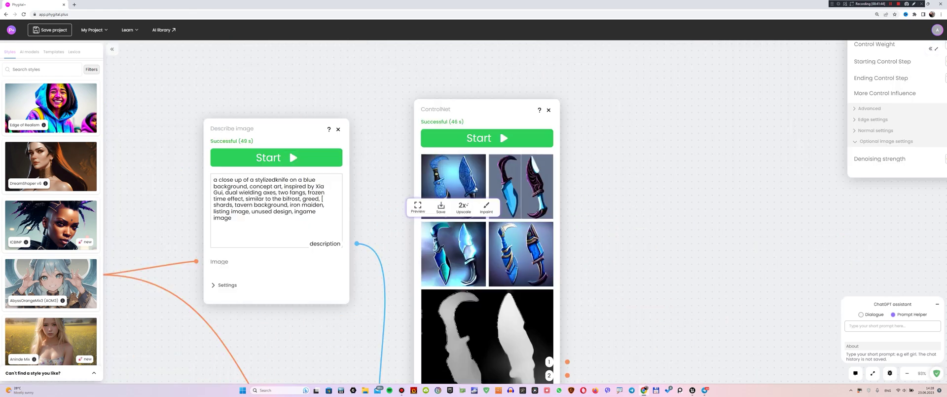
- Examine the four blue knife images and the prompt, style and control settings of their ControlNet node
{"action": "scroll", "coordinate": [476, 188], "scroll_direction": "up", "scroll_amount": 5}
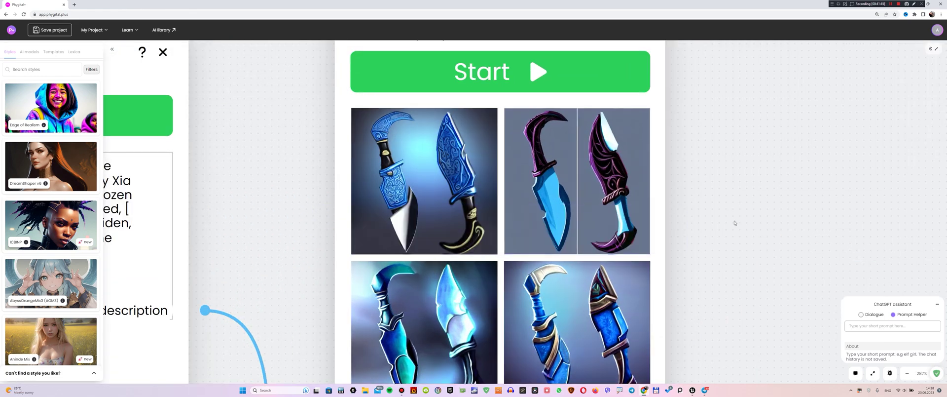
{"action": "scroll", "coordinate": [725, 284], "scroll_direction": "down", "scroll_amount": 2}
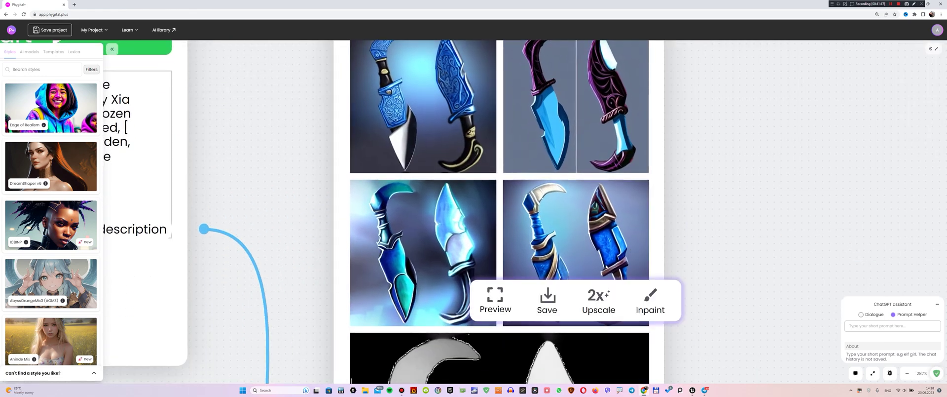
{"action": "scroll", "coordinate": [706, 247], "scroll_direction": "down", "scroll_amount": 1}
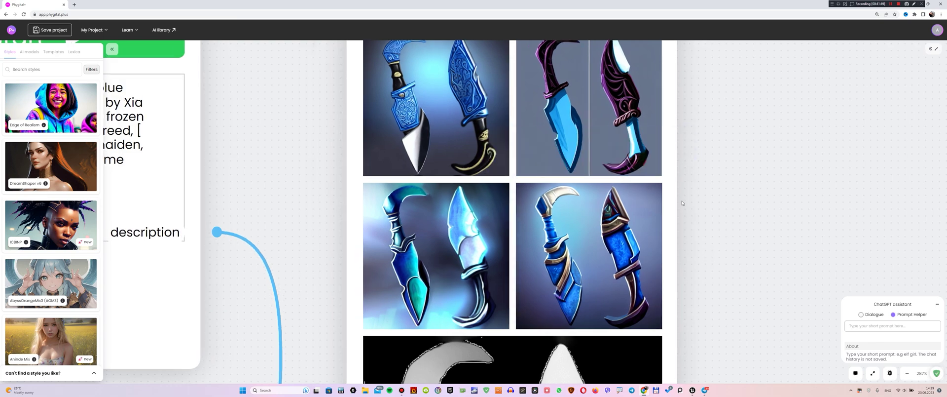
{"action": "scroll", "coordinate": [695, 252], "scroll_direction": "down", "scroll_amount": 2}
{"action": "scroll", "coordinate": [692, 255], "scroll_direction": "down", "scroll_amount": 10}
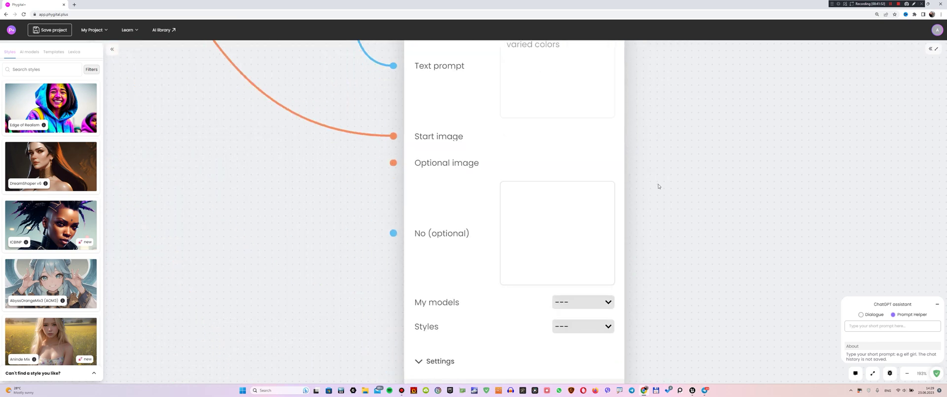
{"action": "scroll", "coordinate": [647, 214], "scroll_direction": "down", "scroll_amount": 5}
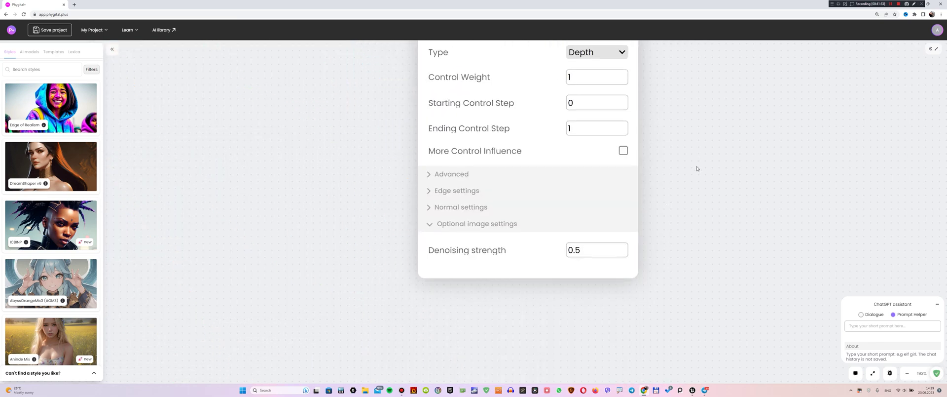
- Upscale the yellow-eyed forest creature image from the creature sketch's fourth ControlNet node by 2x
{"action": "scroll", "coordinate": [653, 226], "scroll_direction": "down", "scroll_amount": 20}
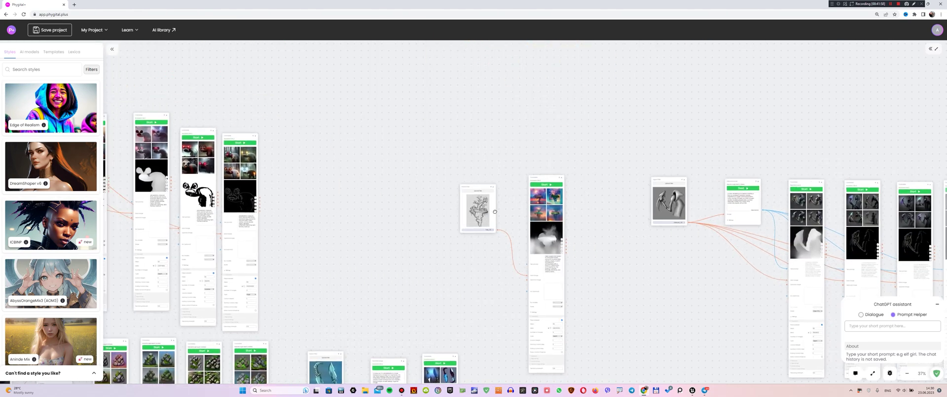
{"action": "scroll", "coordinate": [503, 214], "scroll_direction": "up", "scroll_amount": 20}
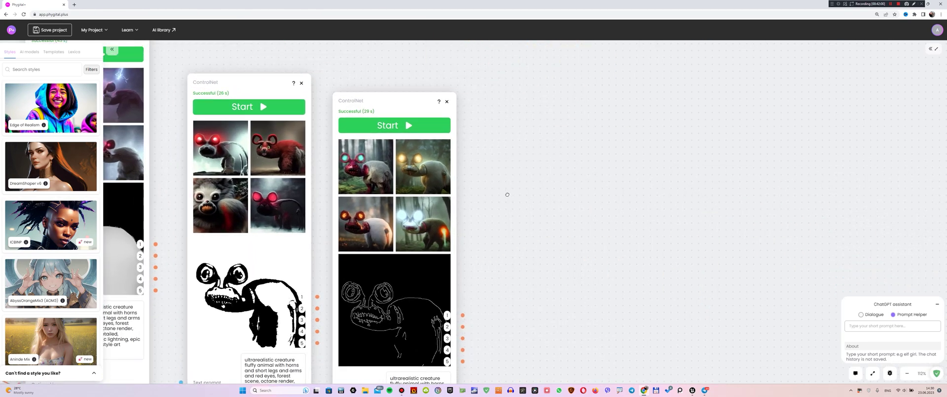
{"action": "mouse_move", "coordinate": [414, 170]}
{"action": "scroll", "coordinate": [415, 169], "scroll_direction": "up", "scroll_amount": 8}
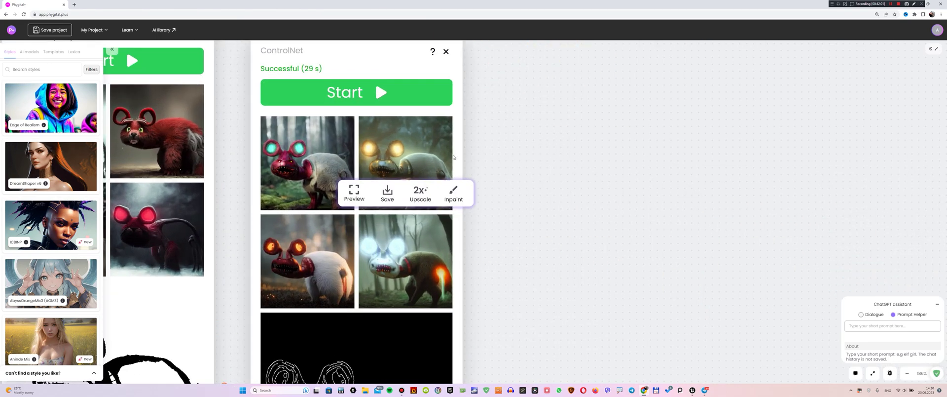
{"action": "left_click", "coordinate": [352, 201]}
{"action": "left_click", "coordinate": [483, 204]}
{"action": "mouse_move", "coordinate": [415, 198]}
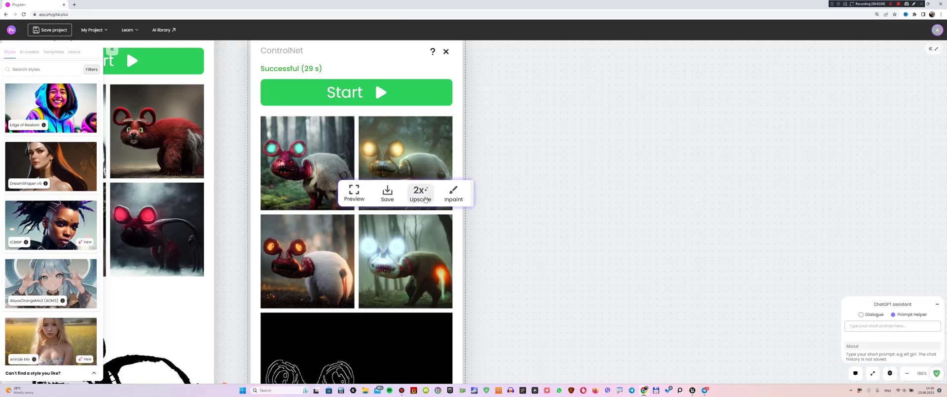
{"action": "left_click_drag", "start_coordinate": [552, 193], "coordinate": [475, 206]}
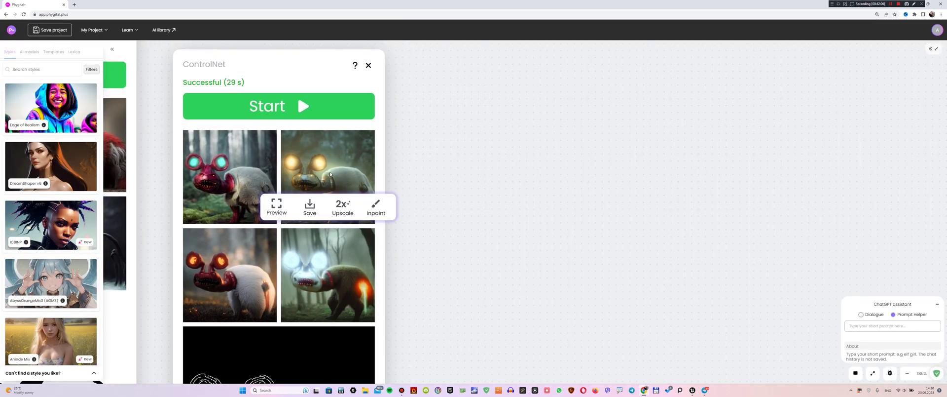
{"action": "left_click", "coordinate": [344, 208]}
{"action": "scroll", "coordinate": [546, 286], "scroll_direction": "down", "scroll_amount": 5}
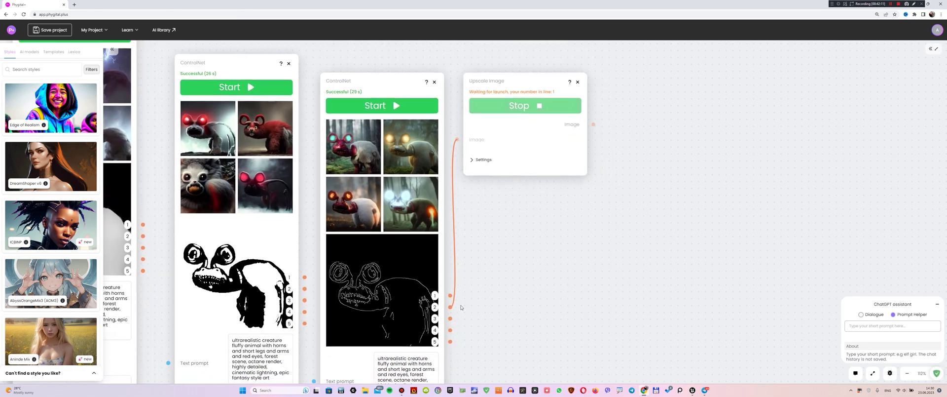
{"action": "left_click", "coordinate": [552, 106]}
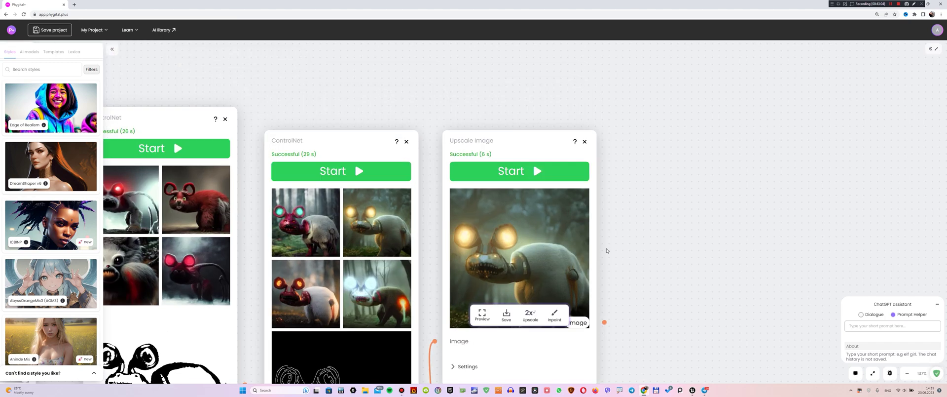
- Preview the upscaled yellow-eyed creature, upscale it a second time and preview that image as well
{"action": "scroll", "coordinate": [414, 279], "scroll_direction": "up", "scroll_amount": 5}
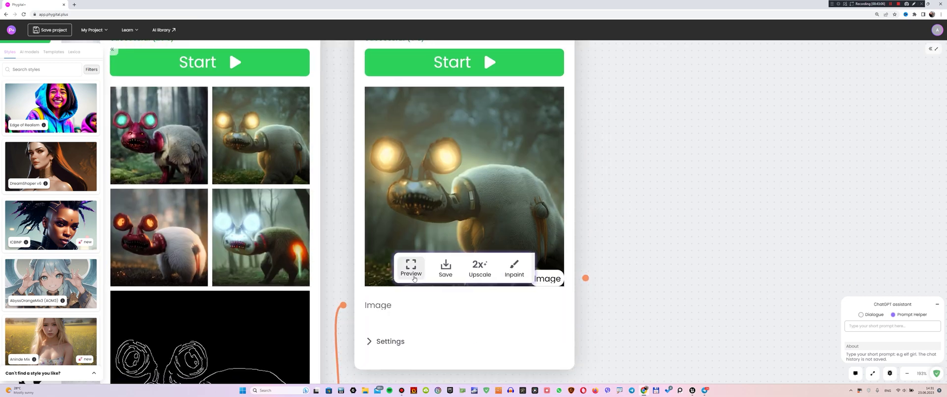
{"action": "left_click", "coordinate": [411, 269]}
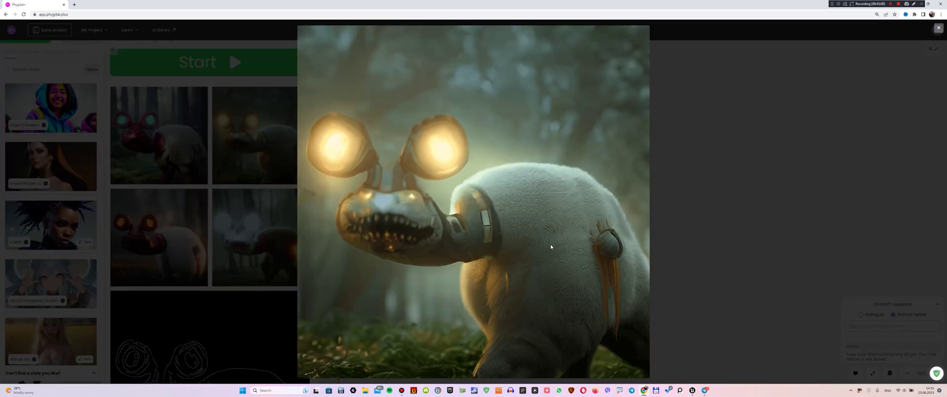
{"action": "key", "text": "Escape"}
{"action": "scroll", "coordinate": [607, 200], "scroll_direction": "down", "scroll_amount": 3}
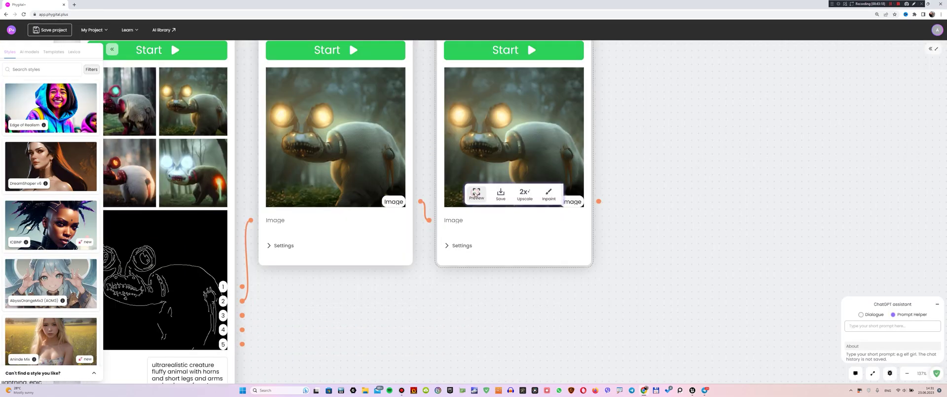
{"action": "left_click", "coordinate": [478, 194]}
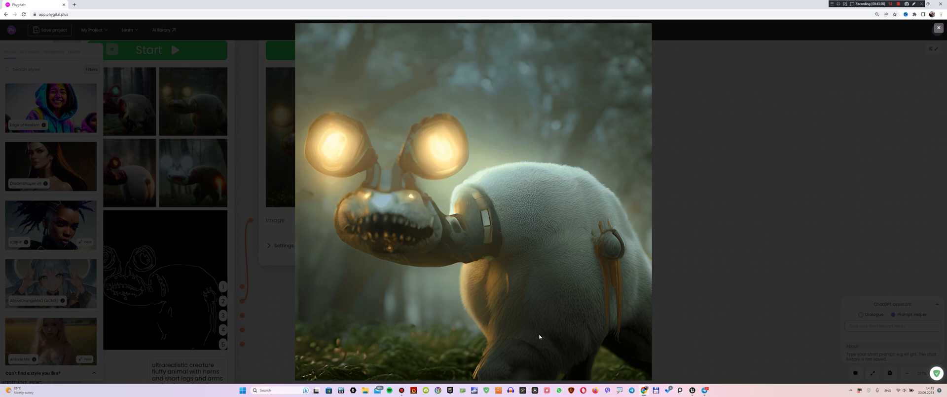
{"action": "left_click", "coordinate": [664, 151]}
- Look over the node chains of the creature, potted plant and grey knife sketches across the project canvas
{"action": "left_click_drag", "start_coordinate": [754, 179], "coordinate": [611, 192]}
{"action": "scroll", "coordinate": [611, 192], "scroll_direction": "down", "scroll_amount": 10}
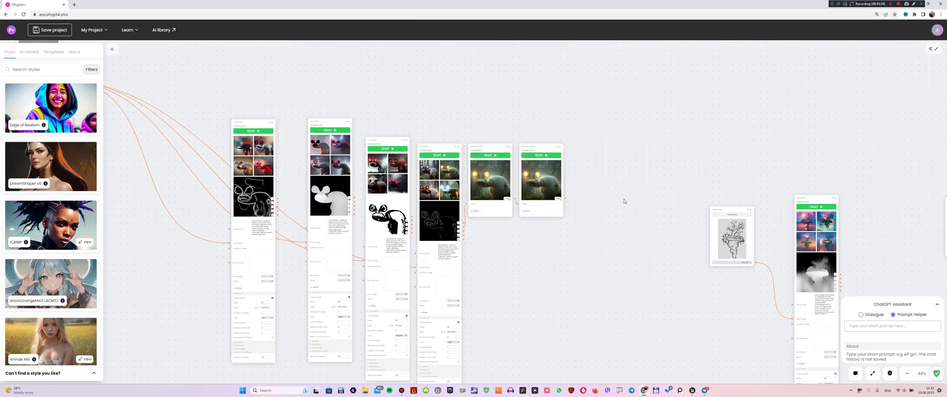
{"action": "scroll", "coordinate": [623, 201], "scroll_direction": "right", "scroll_amount": 6}
{"action": "scroll", "coordinate": [623, 200], "scroll_direction": "down", "scroll_amount": 1}
{"action": "scroll", "coordinate": [620, 233], "scroll_direction": "right", "scroll_amount": 6}
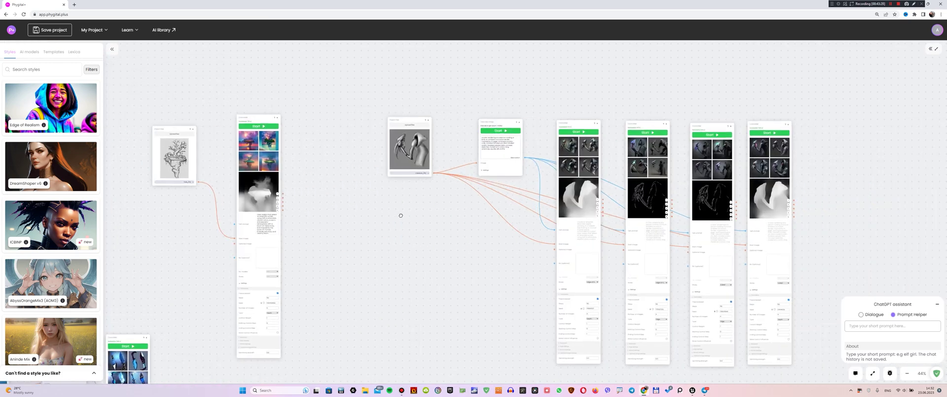
{"action": "scroll", "coordinate": [400, 215], "scroll_direction": "left", "scroll_amount": 7}
{"action": "scroll", "coordinate": [651, 201], "scroll_direction": "down", "scroll_amount": 1}
- Switch to the 3D.sk website, open the Groom Photos category and browse its first page of reference sets
{"action": "scroll", "coordinate": [639, 202], "scroll_direction": "down", "scroll_amount": 5}
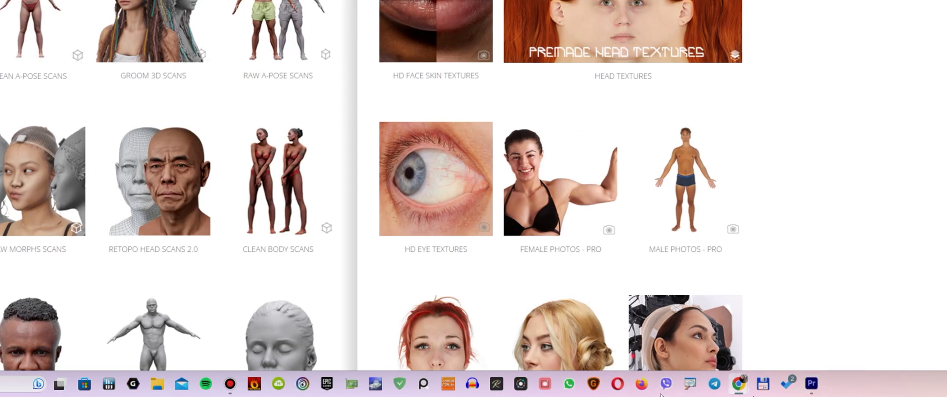
{"action": "scroll", "coordinate": [493, 212], "scroll_direction": "down", "scroll_amount": 5}
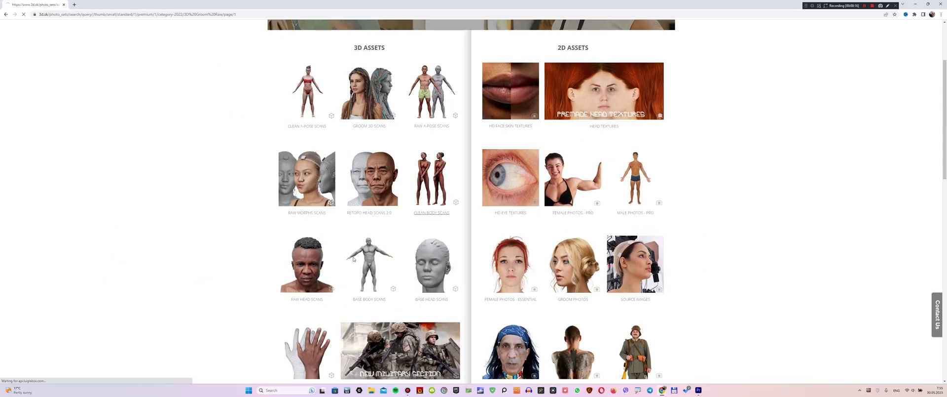
{"action": "left_click", "coordinate": [583, 163]}
{"action": "scroll", "coordinate": [629, 222], "scroll_direction": "down", "scroll_amount": 10}
{"action": "scroll", "coordinate": [551, 190], "scroll_direction": "up", "scroll_amount": 2}
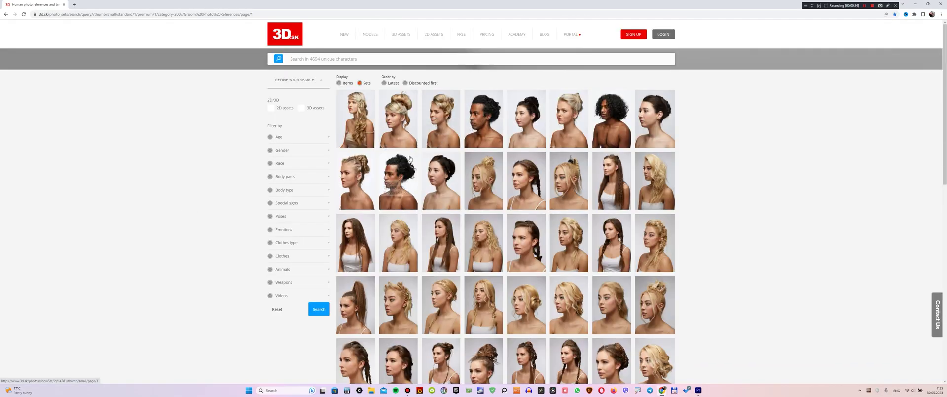
{"action": "scroll", "coordinate": [410, 158], "scroll_direction": "down", "scroll_amount": 3}
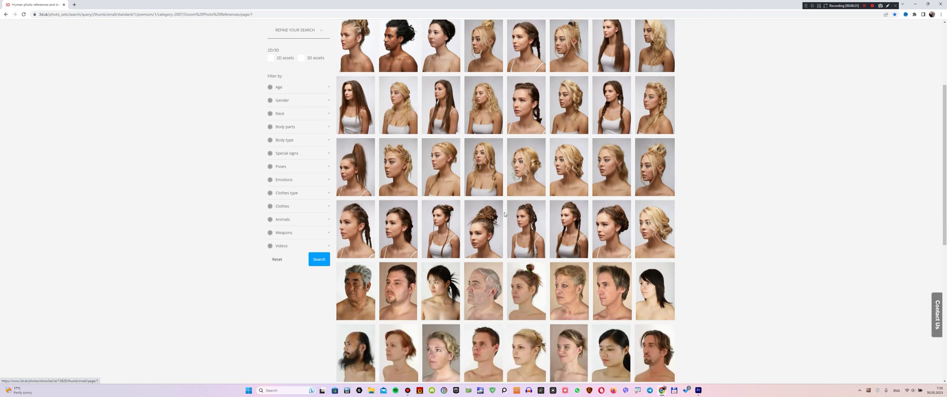
{"action": "scroll", "coordinate": [518, 244], "scroll_direction": "down", "scroll_amount": 3}
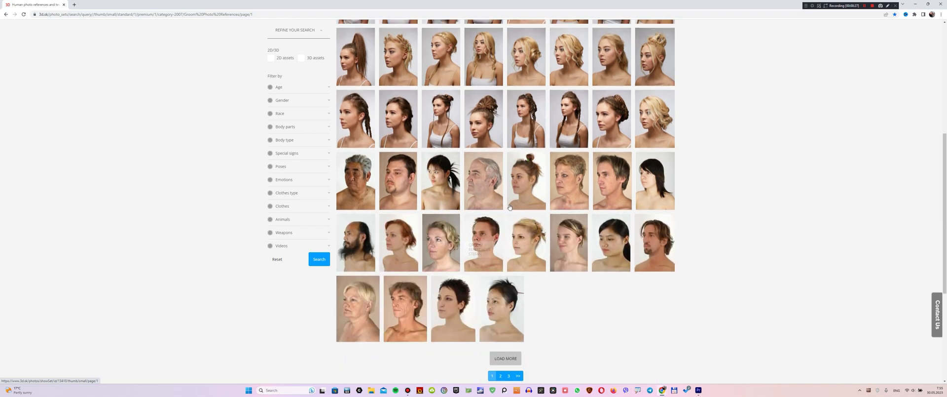
{"action": "scroll", "coordinate": [517, 277], "scroll_direction": "down", "scroll_amount": 3}
- Browse pages 2 and 3 of the groom photo references
{"action": "left_click", "coordinate": [501, 266]}
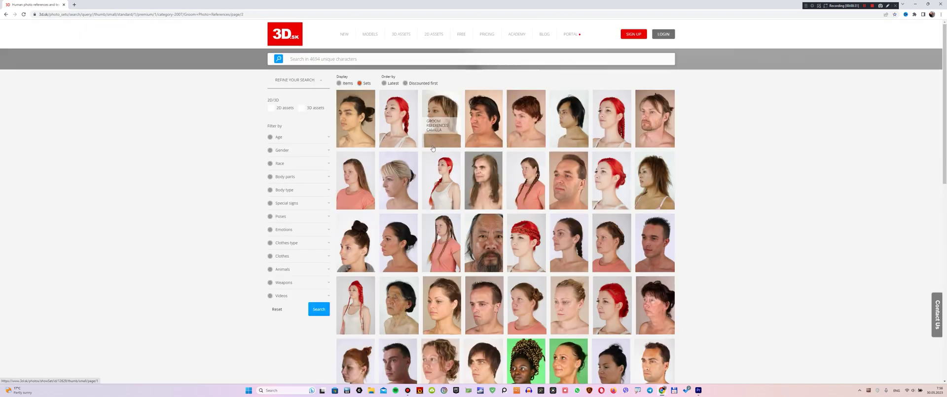
{"action": "scroll", "coordinate": [707, 208], "scroll_direction": "down", "scroll_amount": 7}
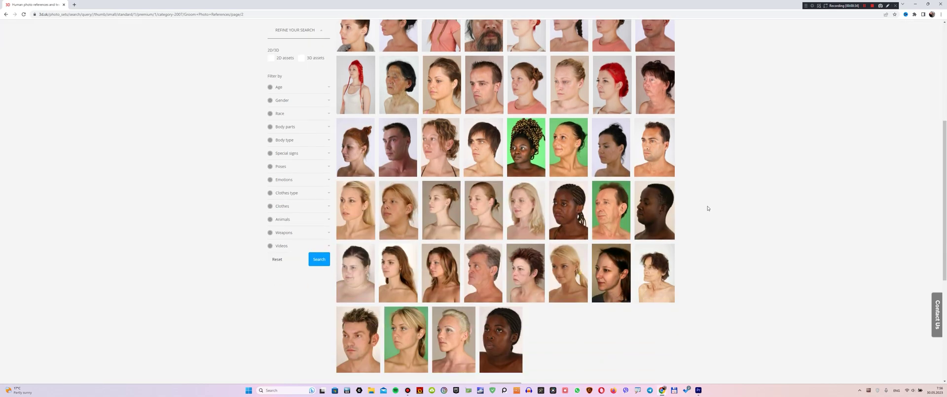
{"action": "left_click", "coordinate": [514, 351]}
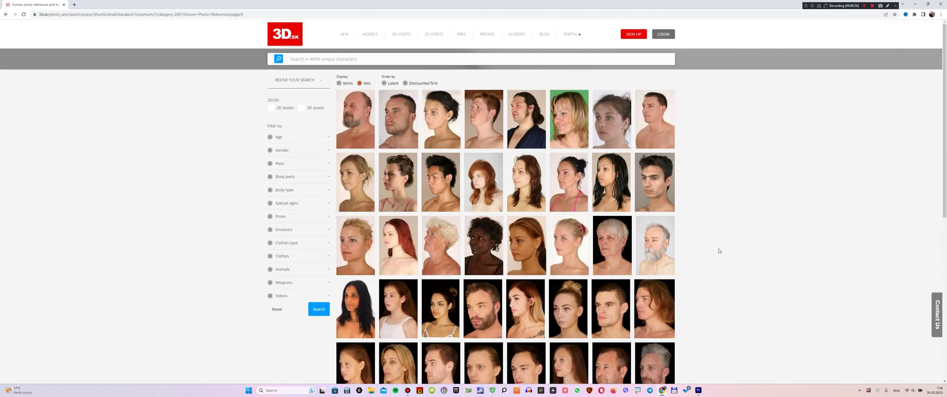
{"action": "scroll", "coordinate": [568, 213], "scroll_direction": "down", "scroll_amount": 8}
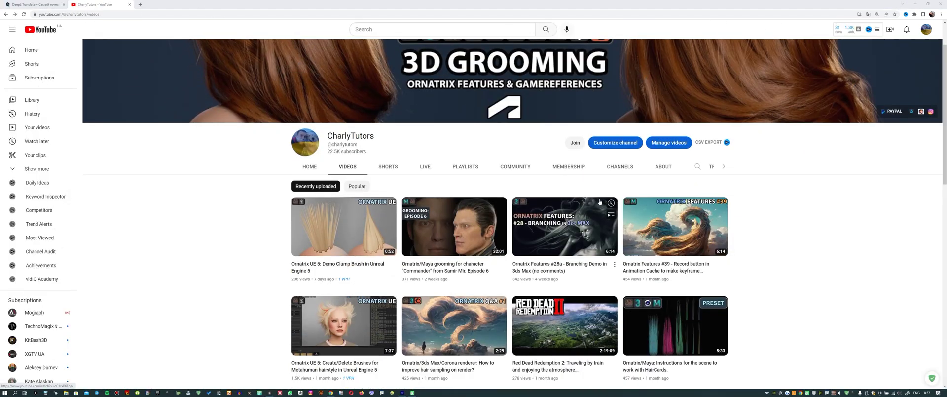
- Switch to the CharlyTutors YouTube channel, open the Ornatrix Demo Clump Brush video and review the channel support links in a video description
{"action": "key", "text": "ctrl+4"}
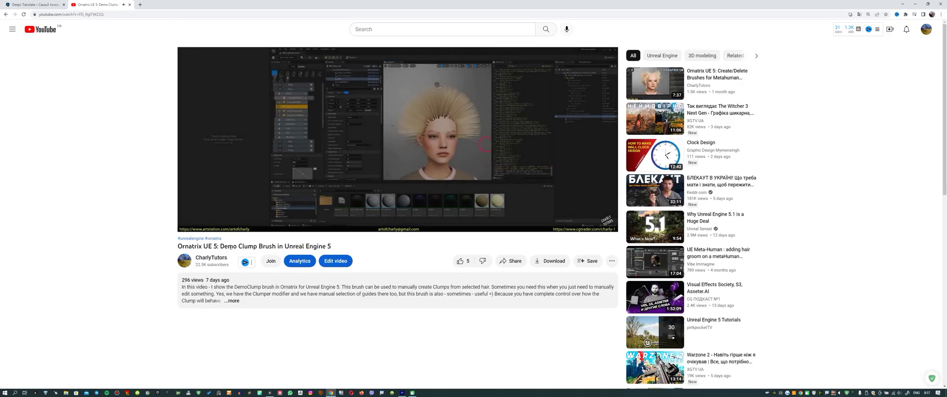
{"action": "key", "text": "ctrl+2"}
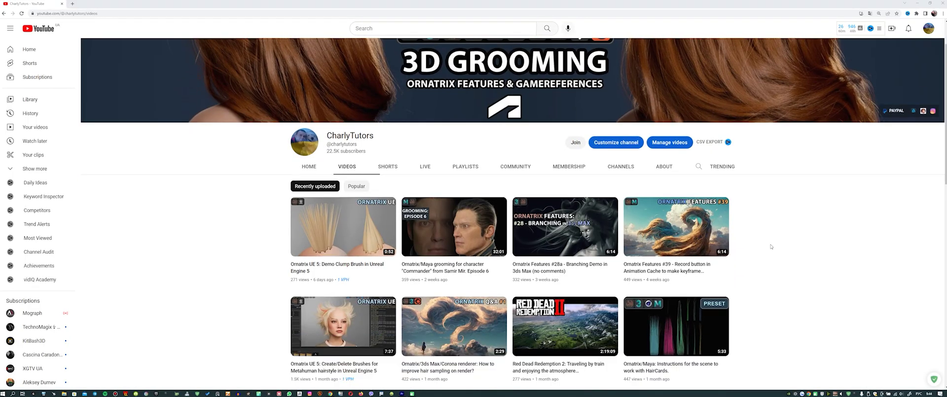
{"action": "scroll", "coordinate": [771, 246], "scroll_direction": "down", "scroll_amount": 5}
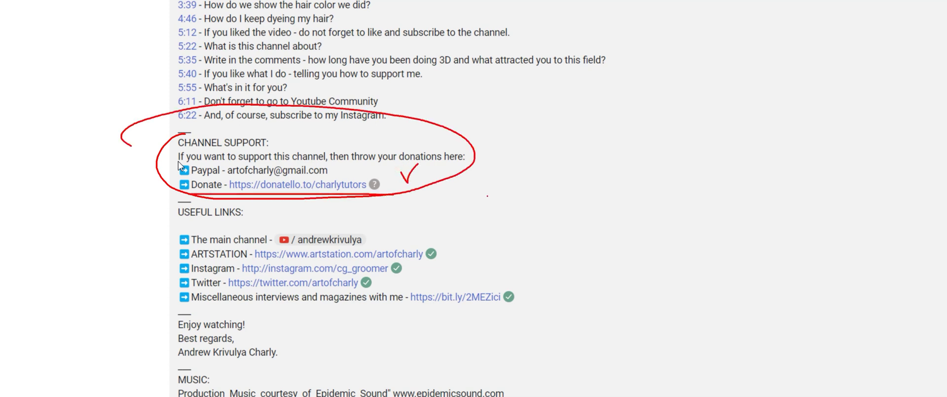
- Look through the hair and fur models offered in the artist's CGTrader and ArtStation stores
{"action": "key", "text": "ctrl+2"}
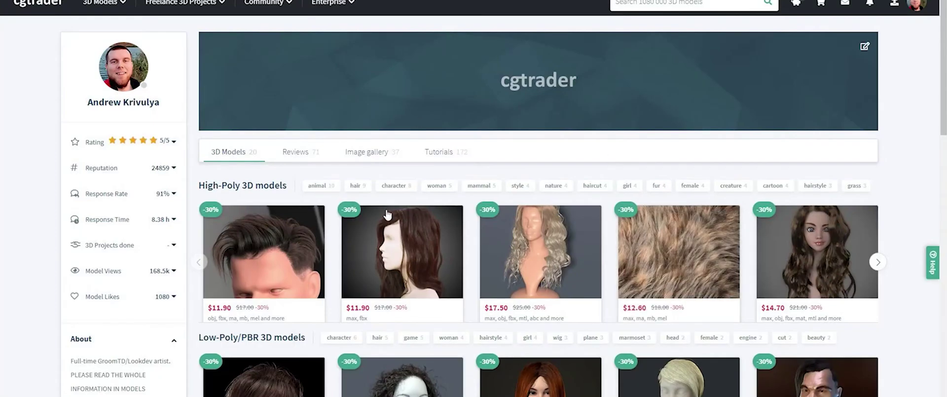
{"action": "scroll", "coordinate": [390, 220], "scroll_direction": "down", "scroll_amount": 5}
{"action": "scroll", "coordinate": [392, 220], "scroll_direction": "up", "scroll_amount": 3}
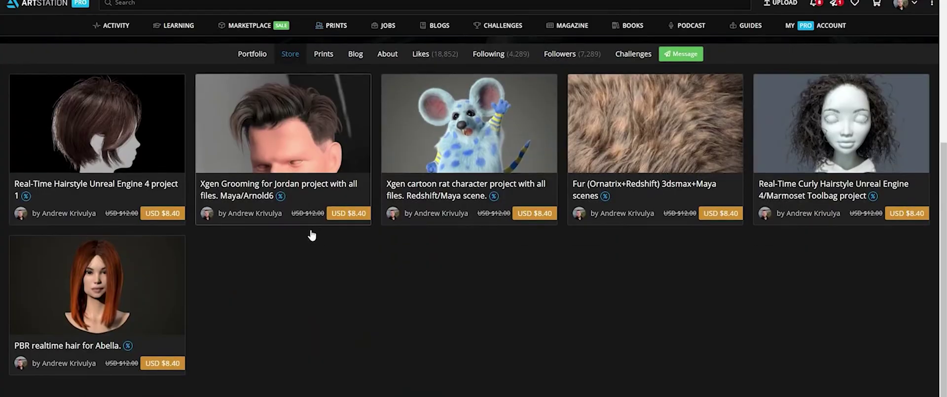
{"action": "scroll", "coordinate": [312, 233], "scroll_direction": "up", "scroll_amount": 2}
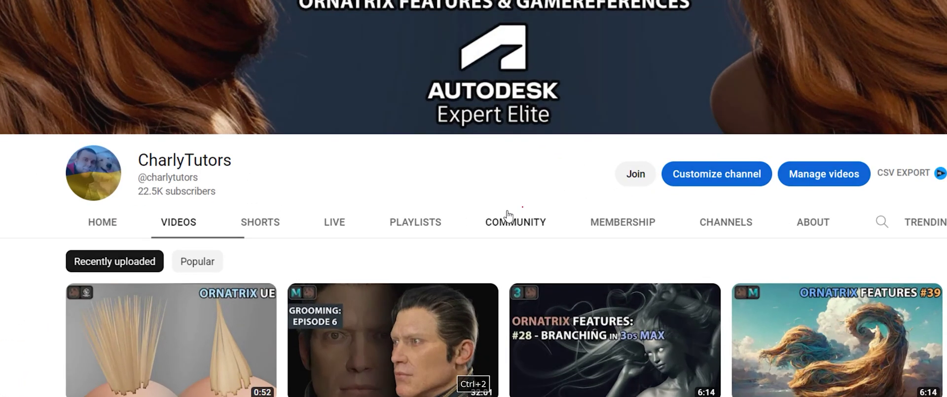
- Open the CharlyTutors channel's community page and browse its posts, including the dinosaur selfies and MidJourney v4 experiments
{"action": "left_click", "coordinate": [508, 216]}
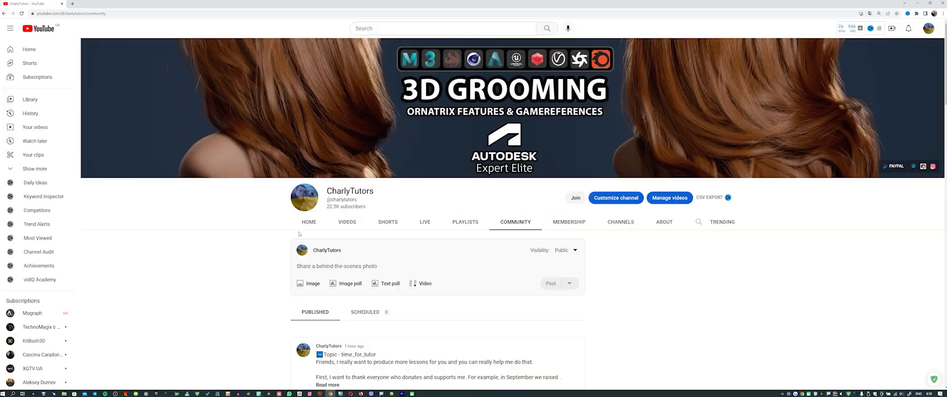
{"action": "scroll", "coordinate": [295, 225], "scroll_direction": "down", "scroll_amount": 10}
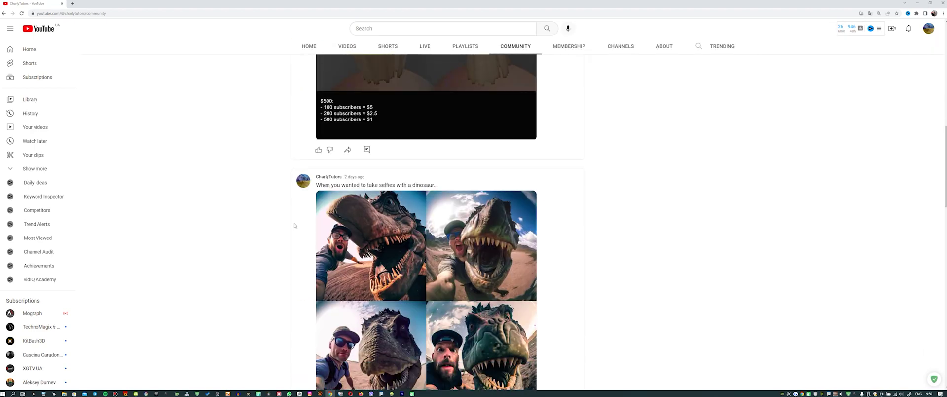
{"action": "scroll", "coordinate": [294, 225], "scroll_direction": "down", "scroll_amount": 3}
{"action": "scroll", "coordinate": [294, 224], "scroll_direction": "down", "scroll_amount": 8}
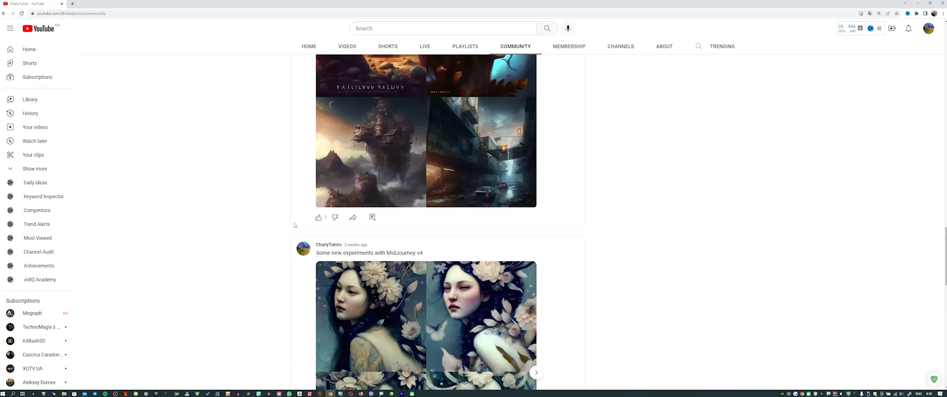
{"action": "scroll", "coordinate": [294, 225], "scroll_direction": "down", "scroll_amount": 4}
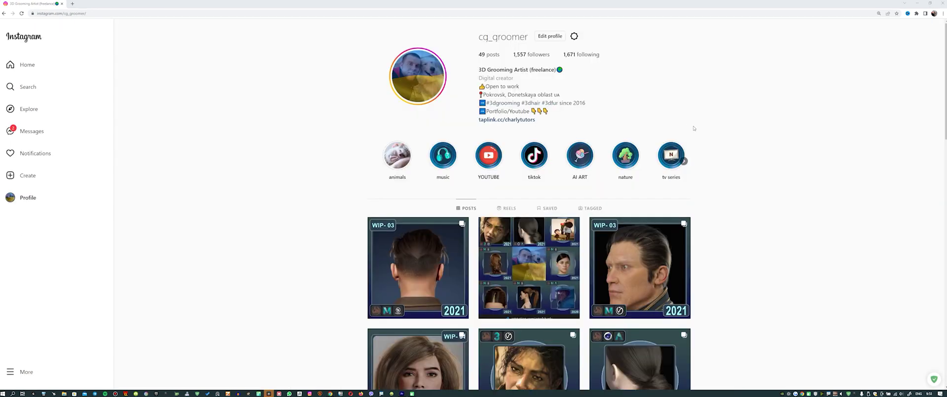
- Switch to the 3D grooming artist's Instagram profile and browse its portfolio posts back to 2018
{"action": "scroll", "coordinate": [693, 128], "scroll_direction": "down", "scroll_amount": 15}
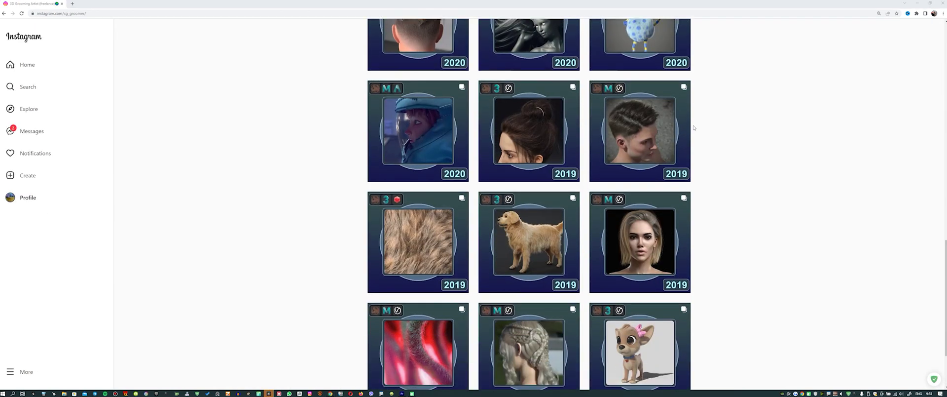
{"action": "scroll", "coordinate": [693, 128], "scroll_direction": "down", "scroll_amount": 4}
{"action": "scroll", "coordinate": [694, 128], "scroll_direction": "down", "scroll_amount": 15}
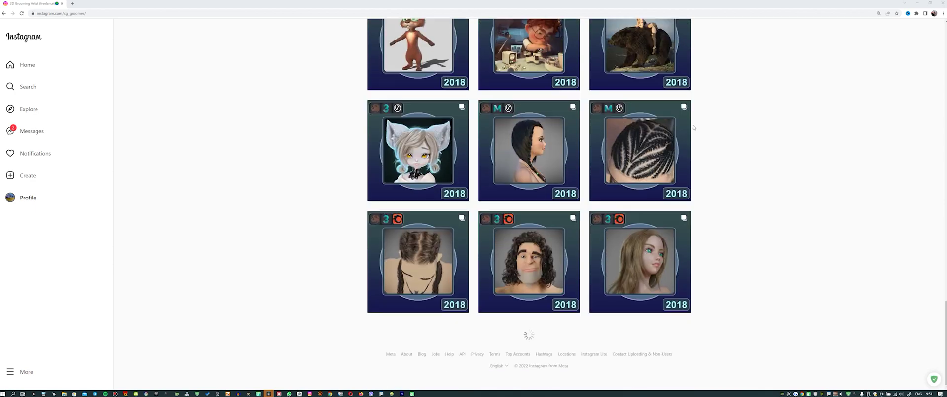